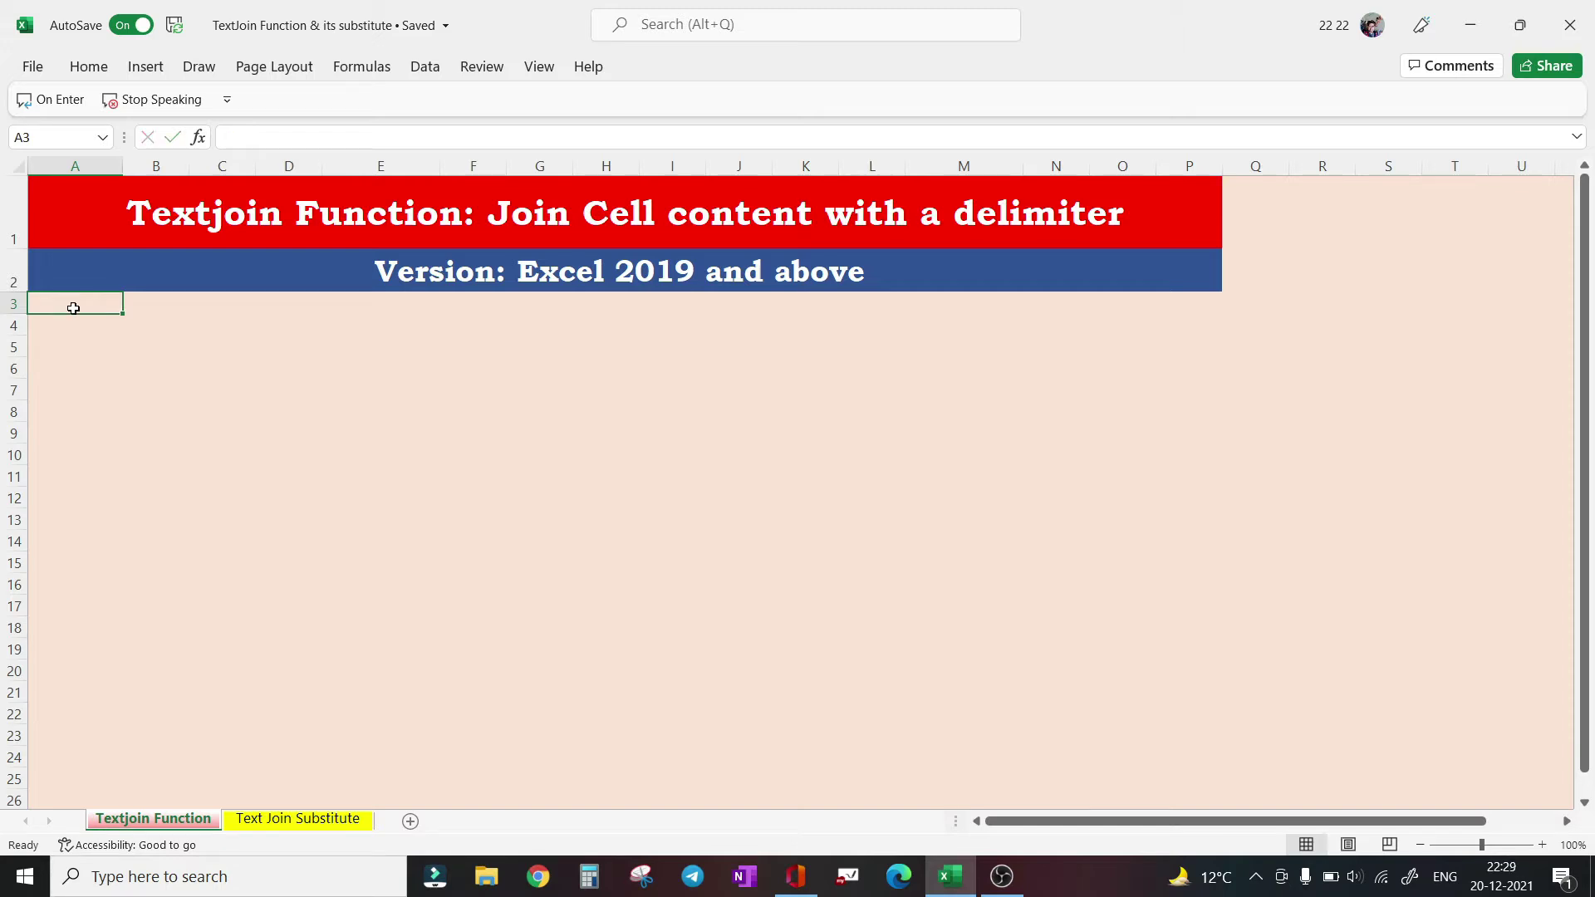
# Enter the sample words Hello in A3 and World in B3
pyautogui.write('H ')
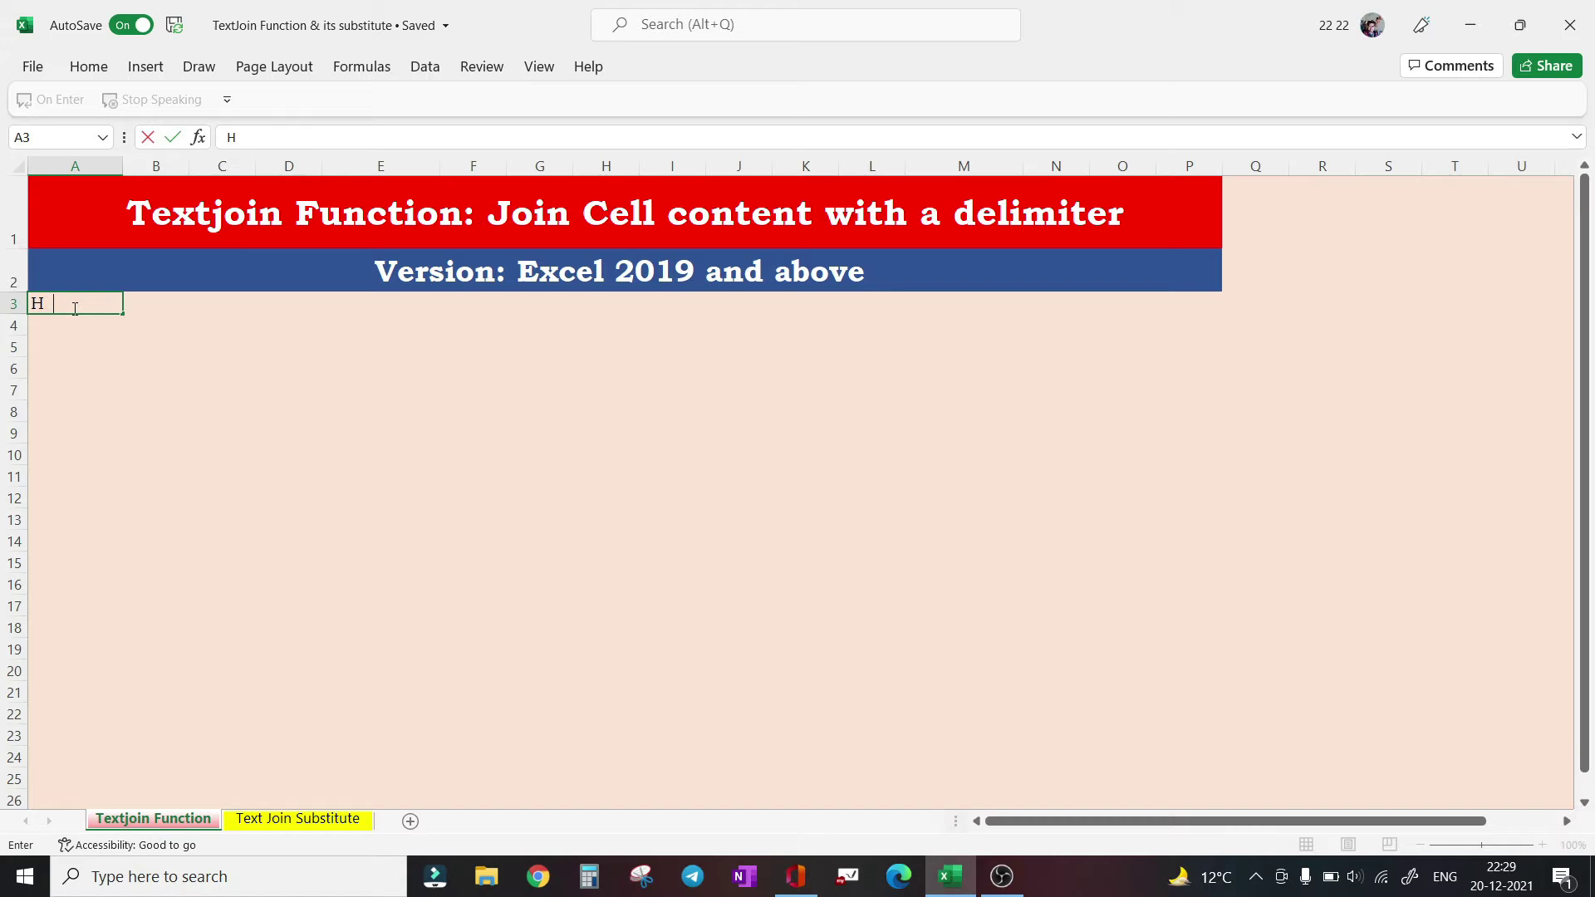
pyautogui.write('ello')
pyautogui.press('Tab')
pyautogui.write('Wo')
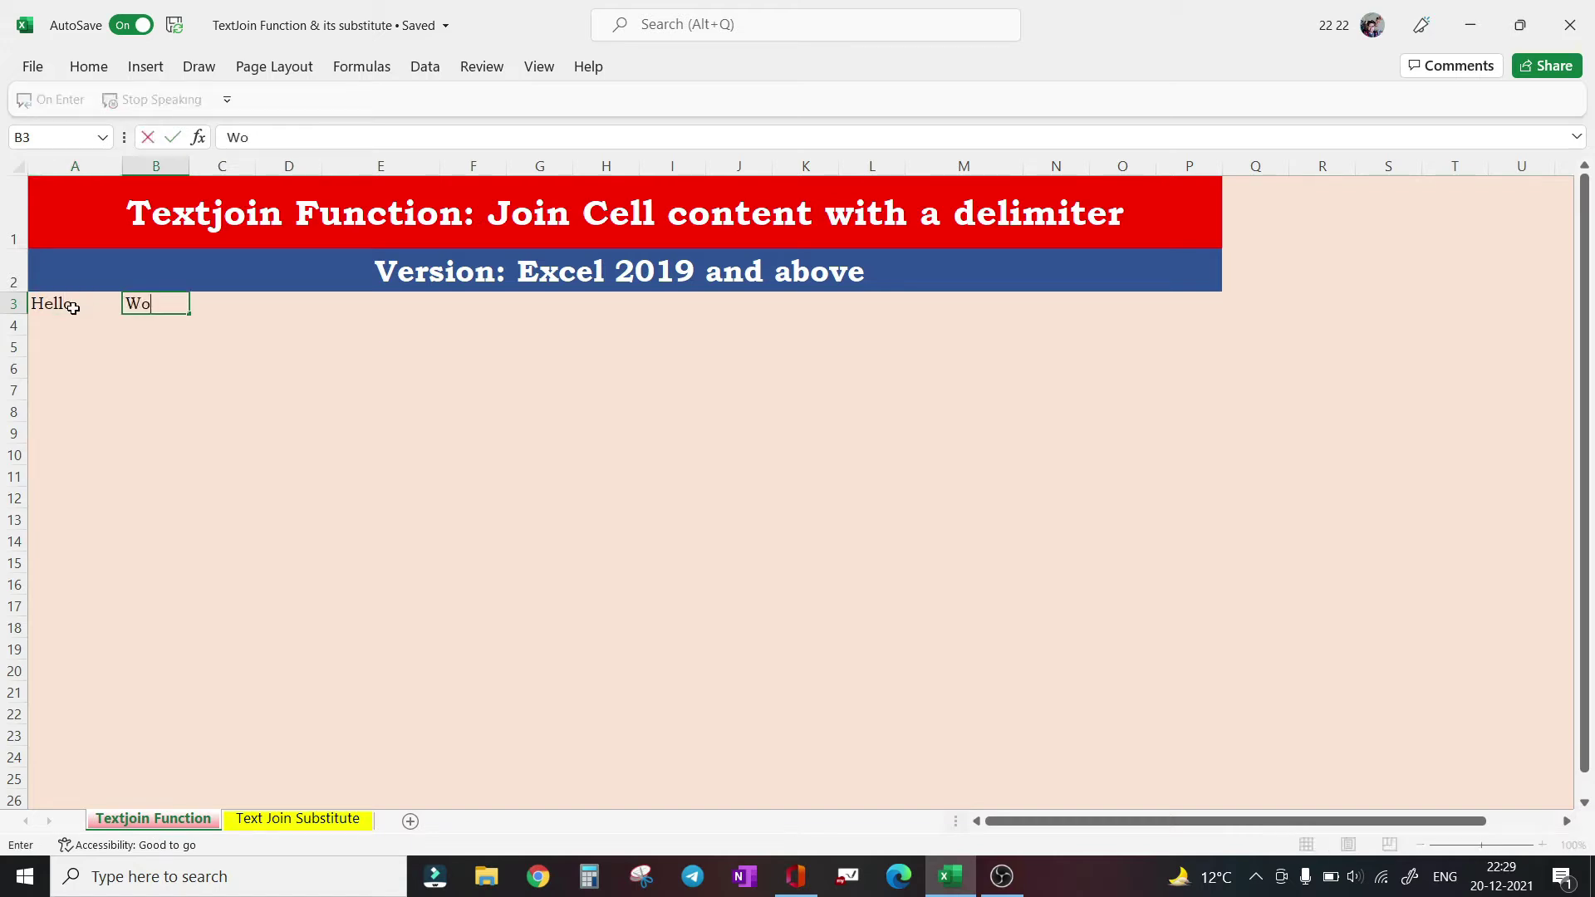
pyautogui.write('rld')
pyautogui.press('Return')
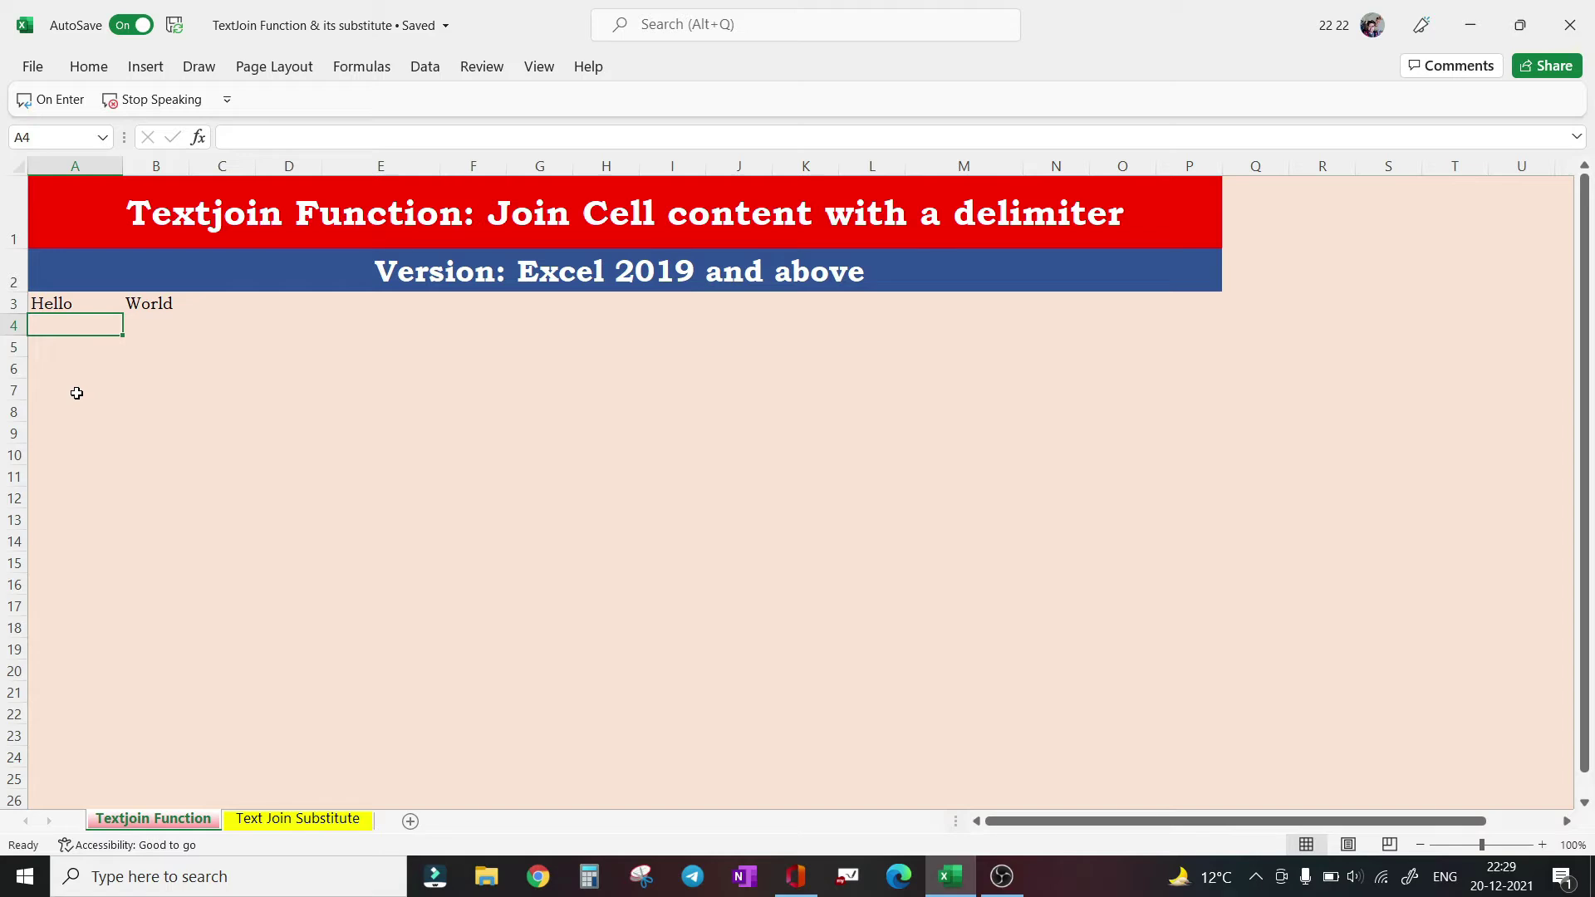
# In A4, enter =CONCATENATE(A3," ",B3) so it shows Hello World
pyautogui.write('=concte')
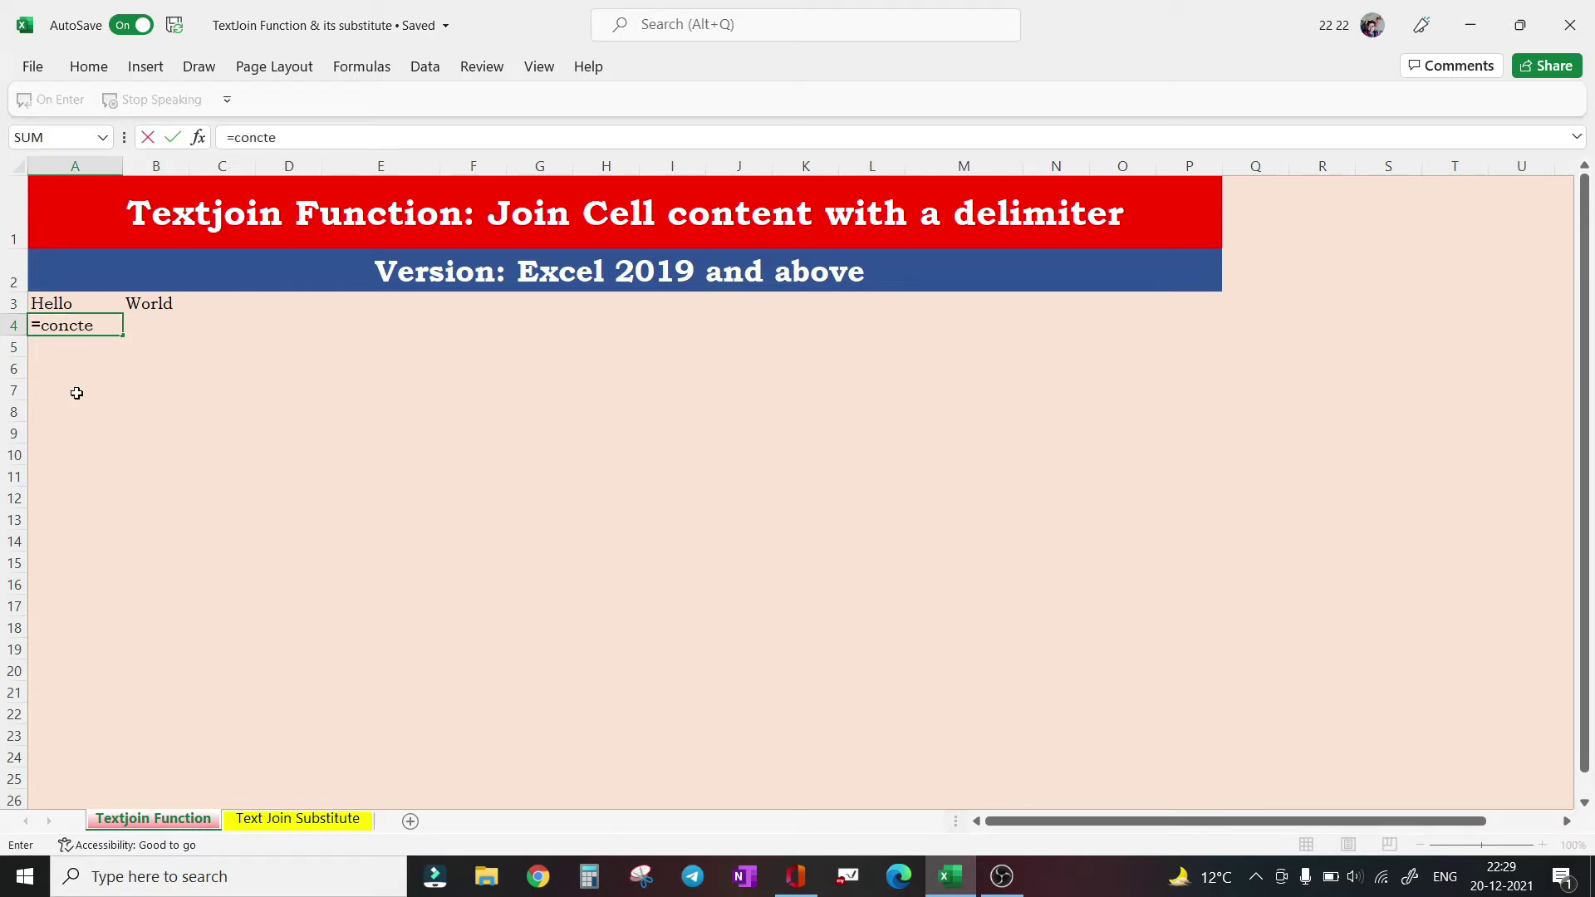
pyautogui.press('BackSpace')
pyautogui.press('BackSpace')
pyautogui.press('Down')
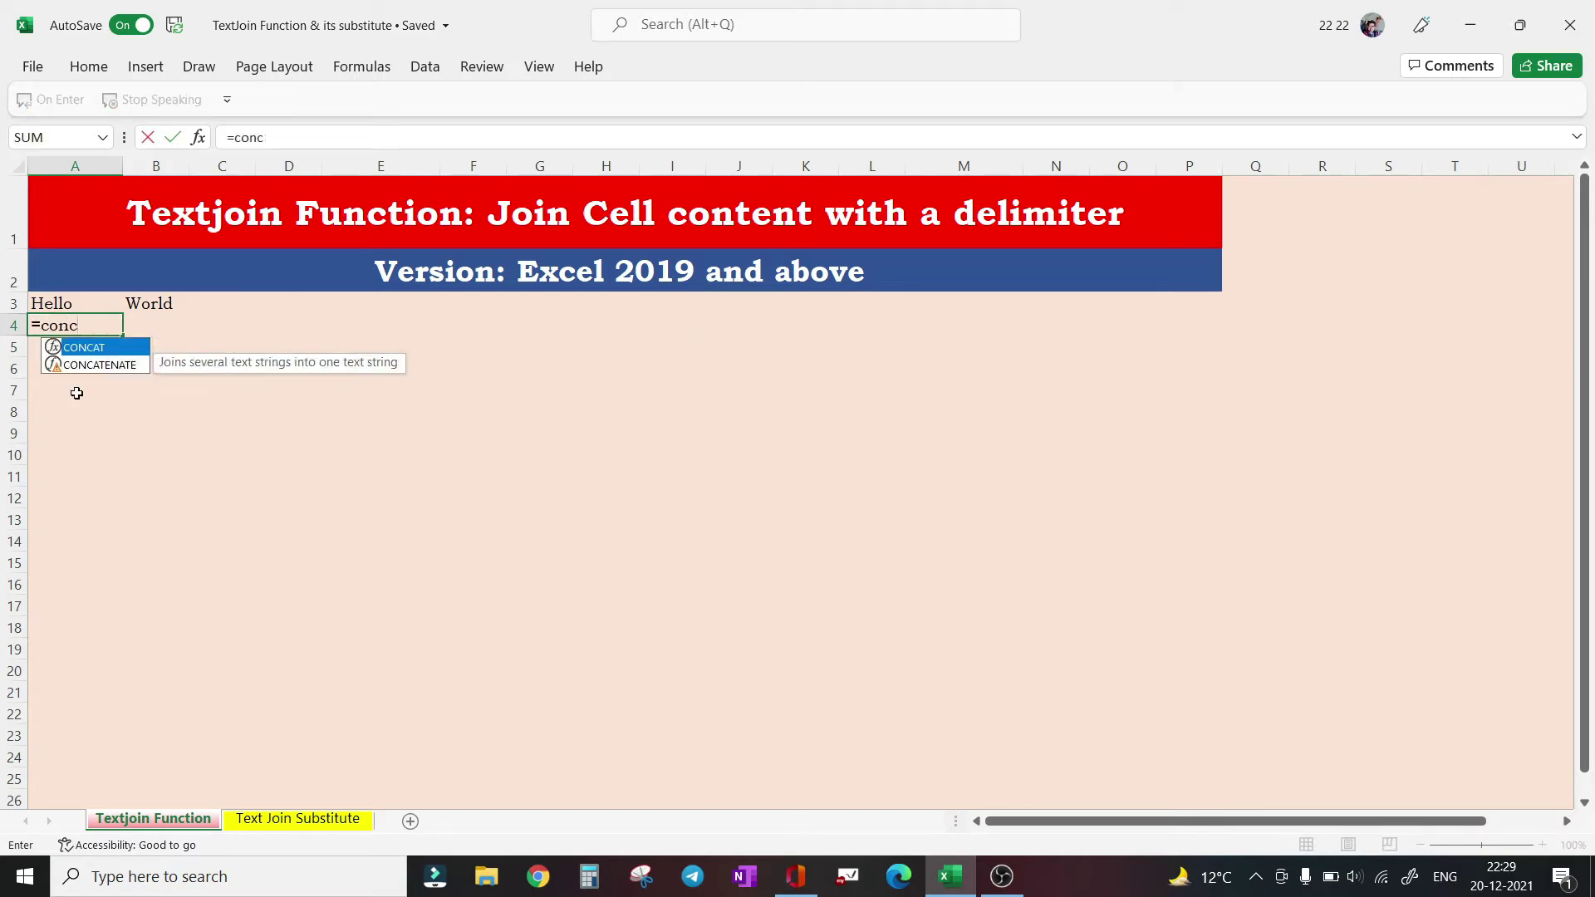
pyautogui.press('Tab')
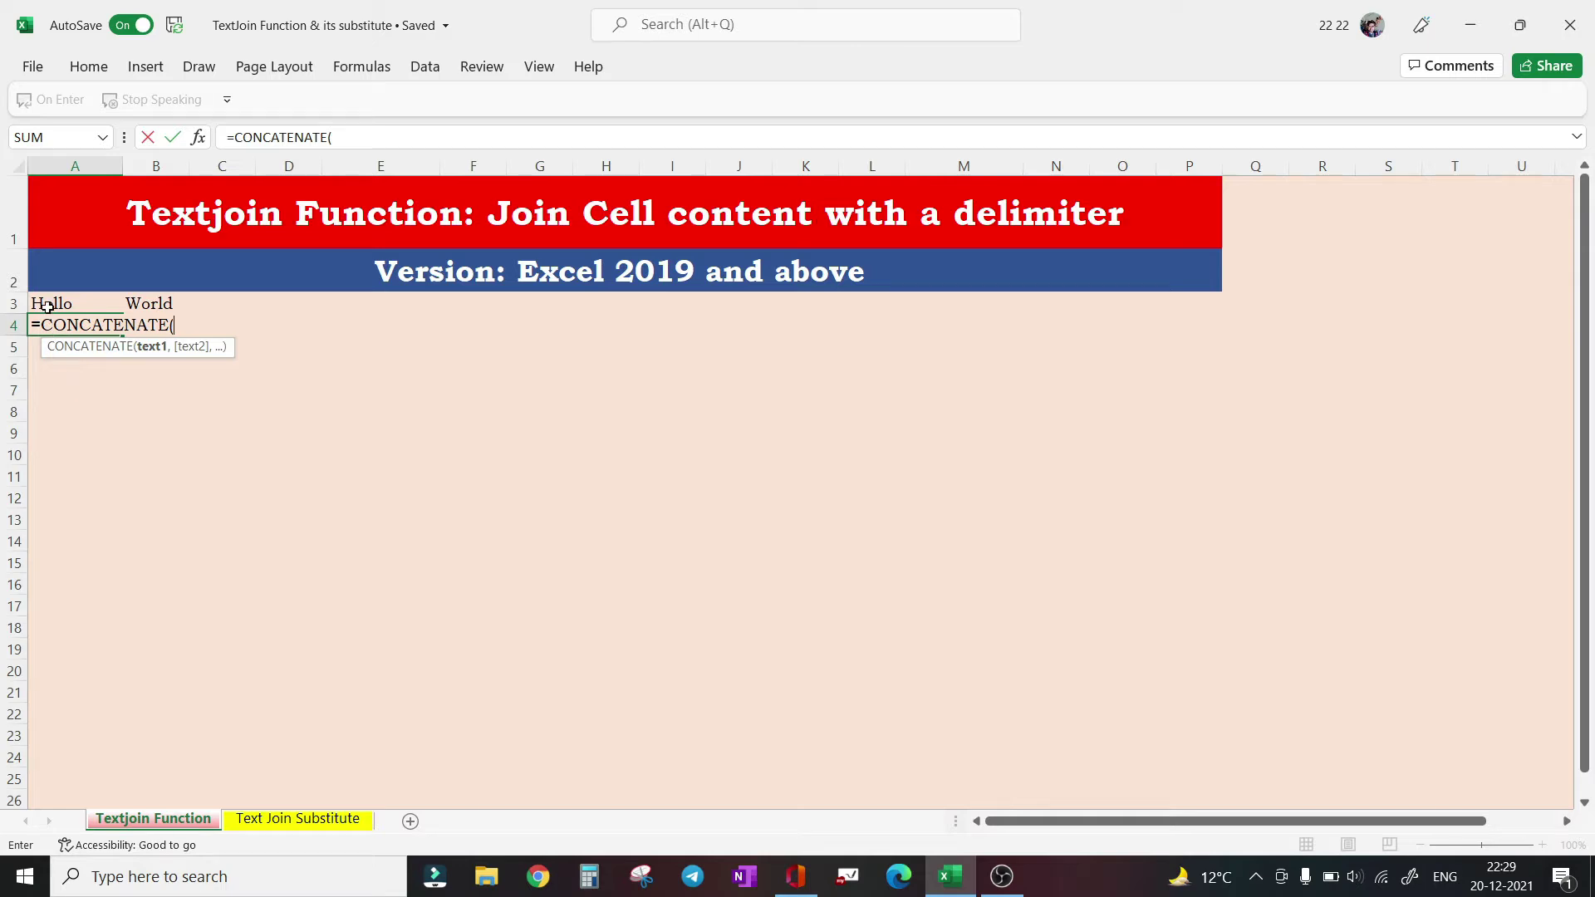
pyautogui.click(48, 301)
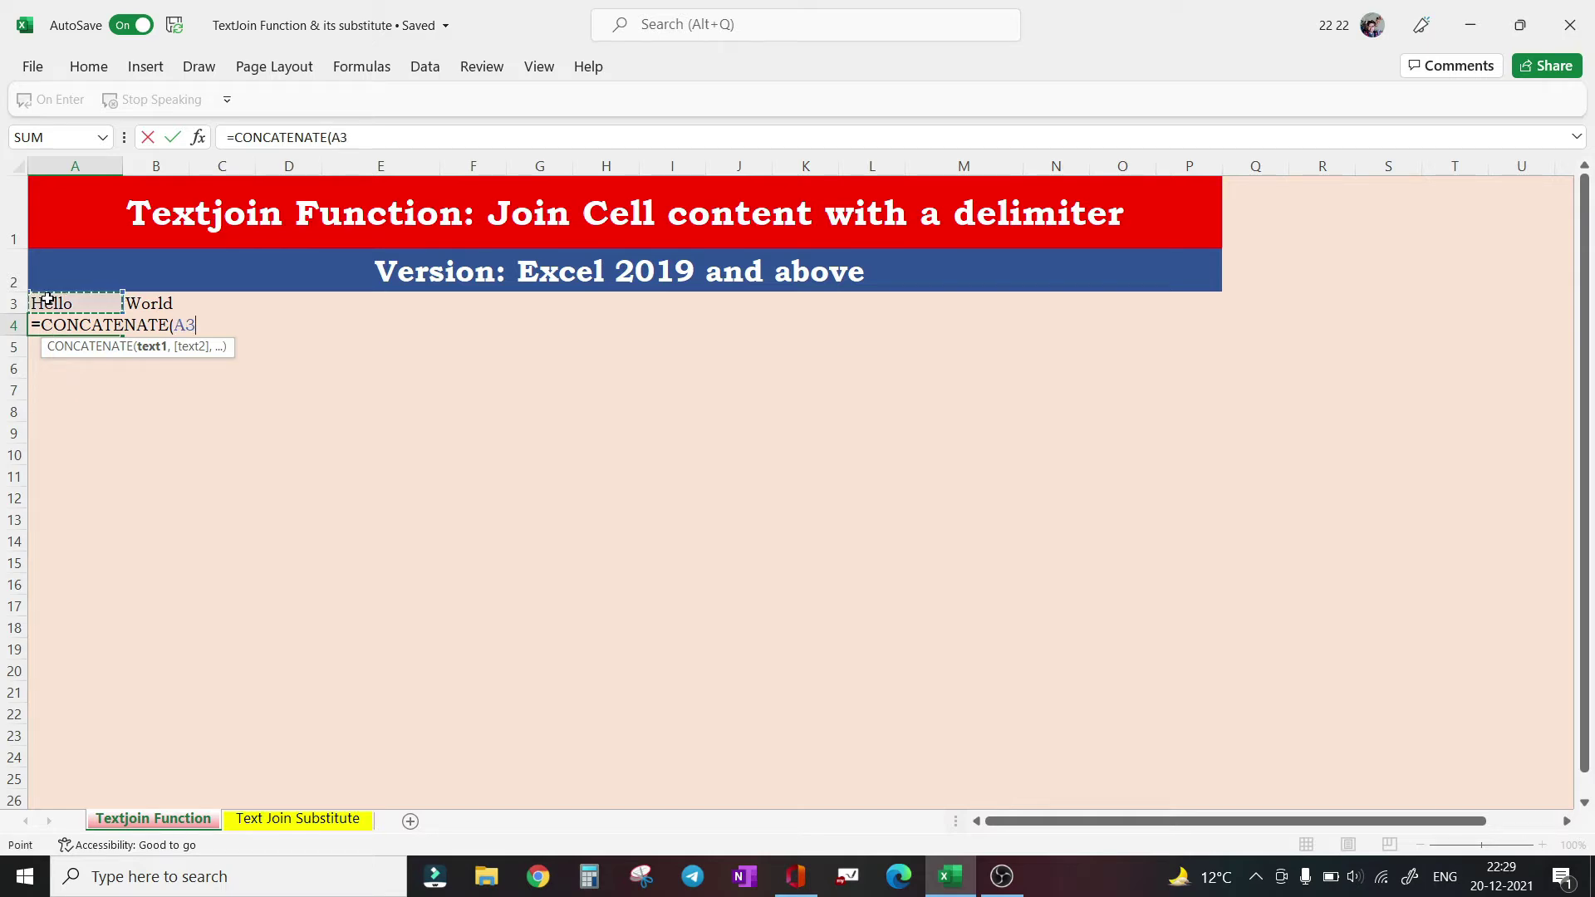
pyautogui.write(',')
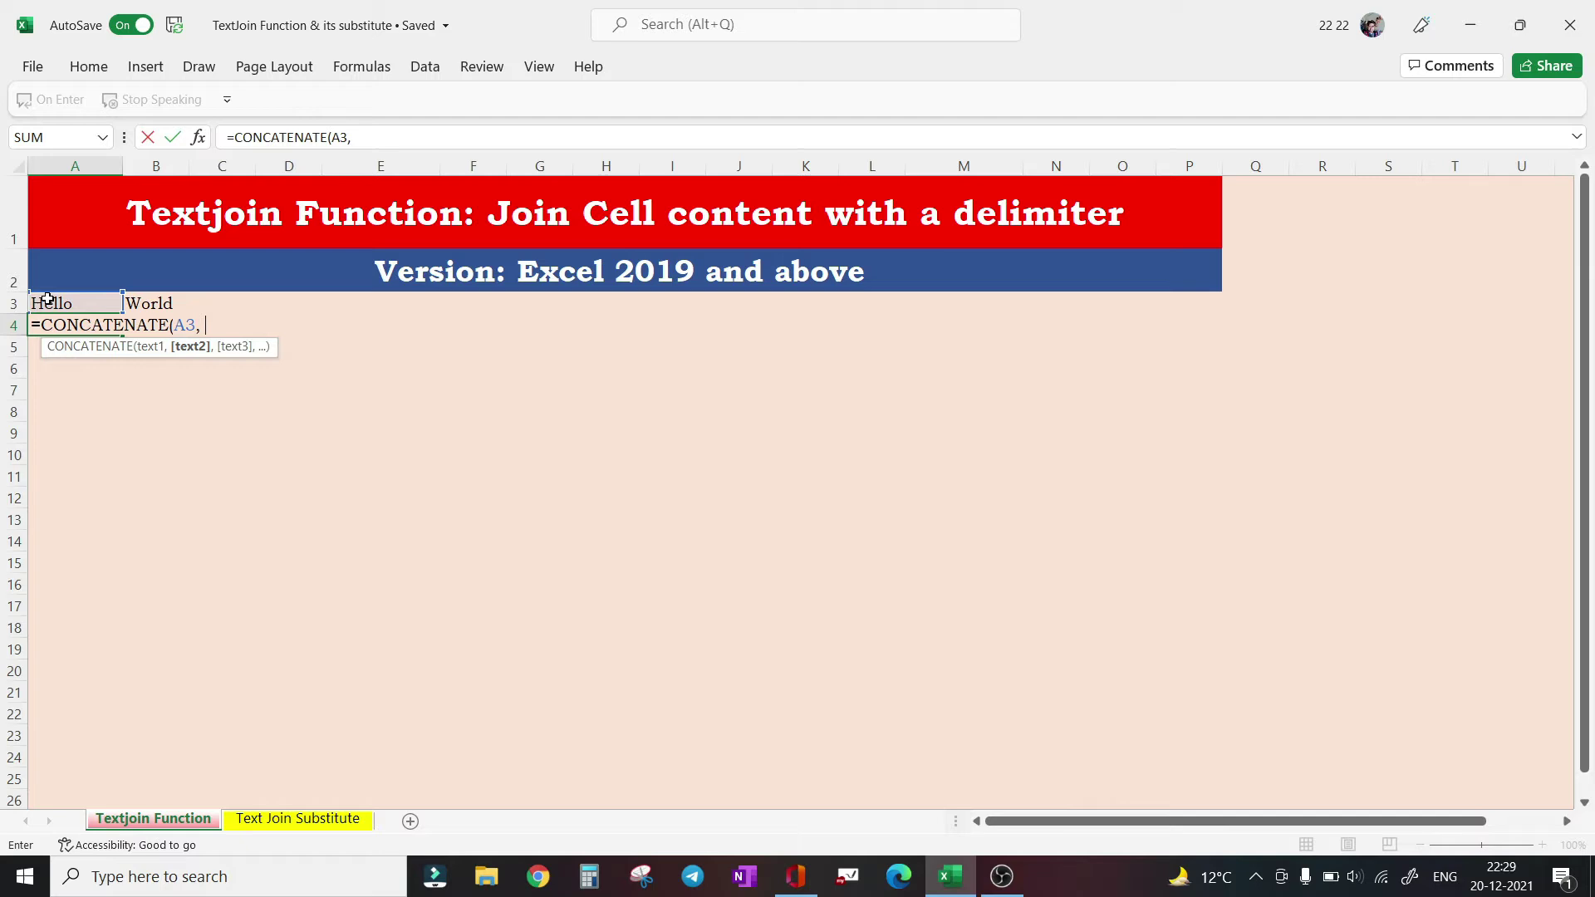
pyautogui.write('" ",')
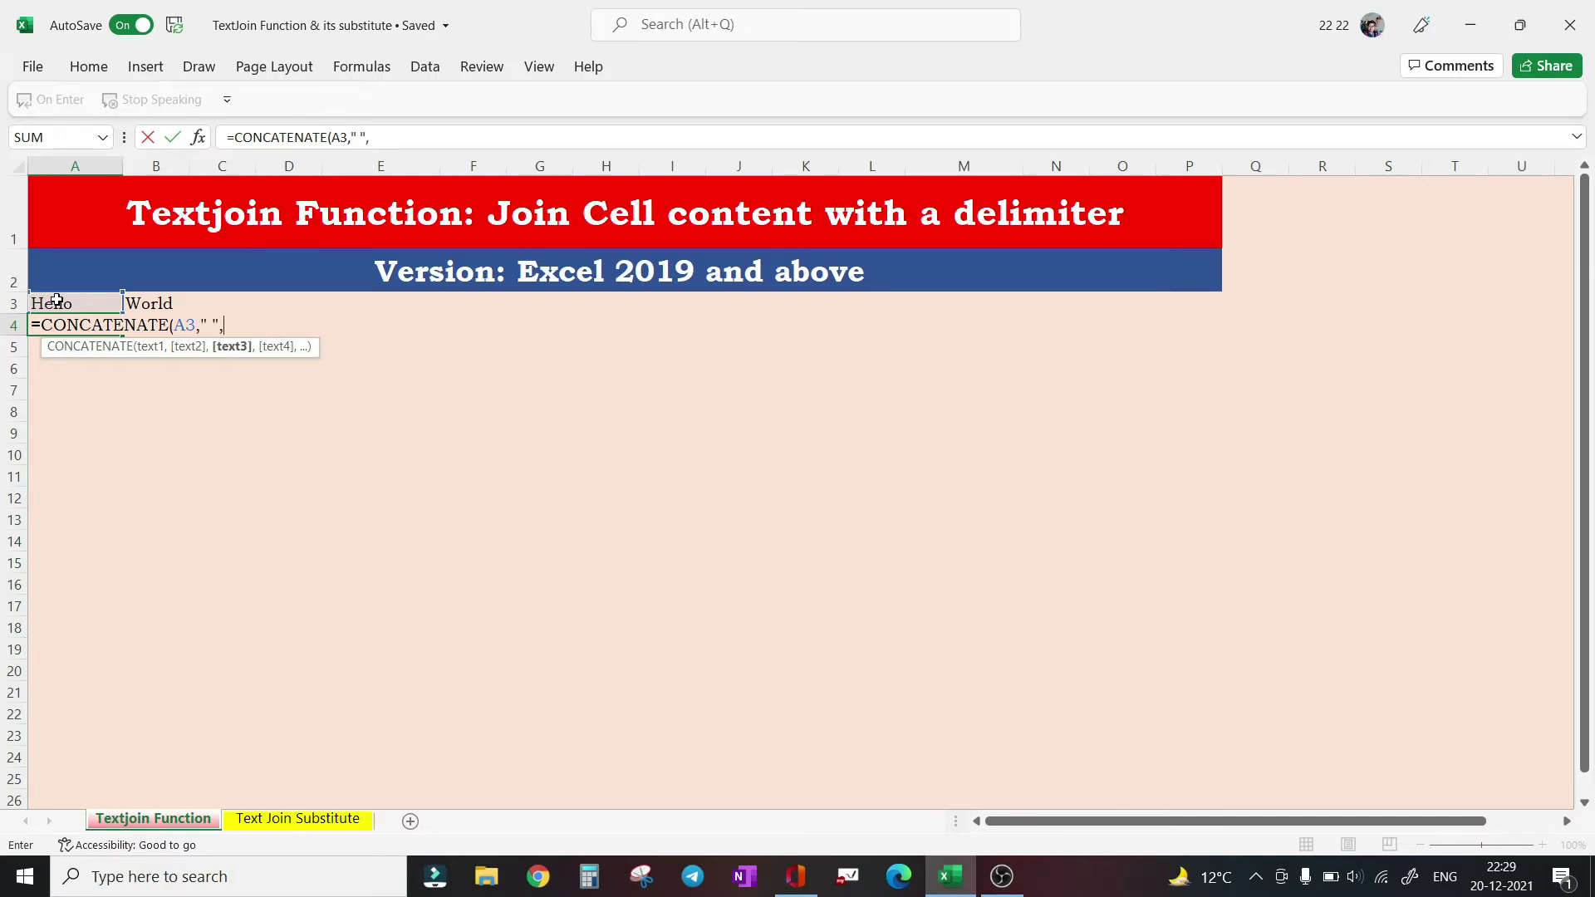
pyautogui.click(147, 301)
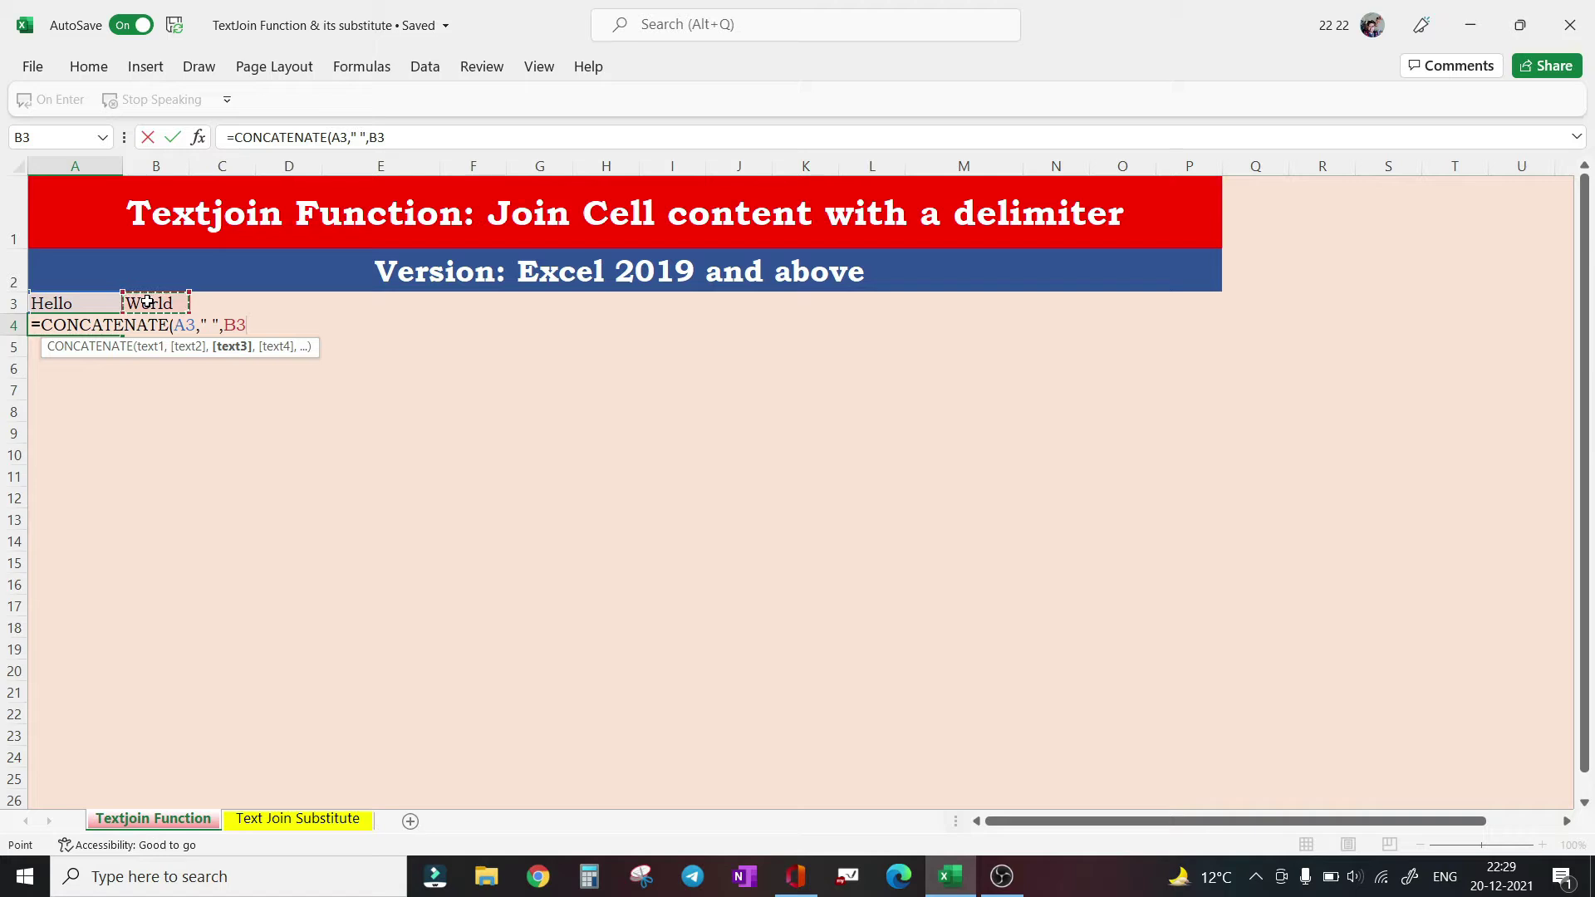
pyautogui.press('Return')
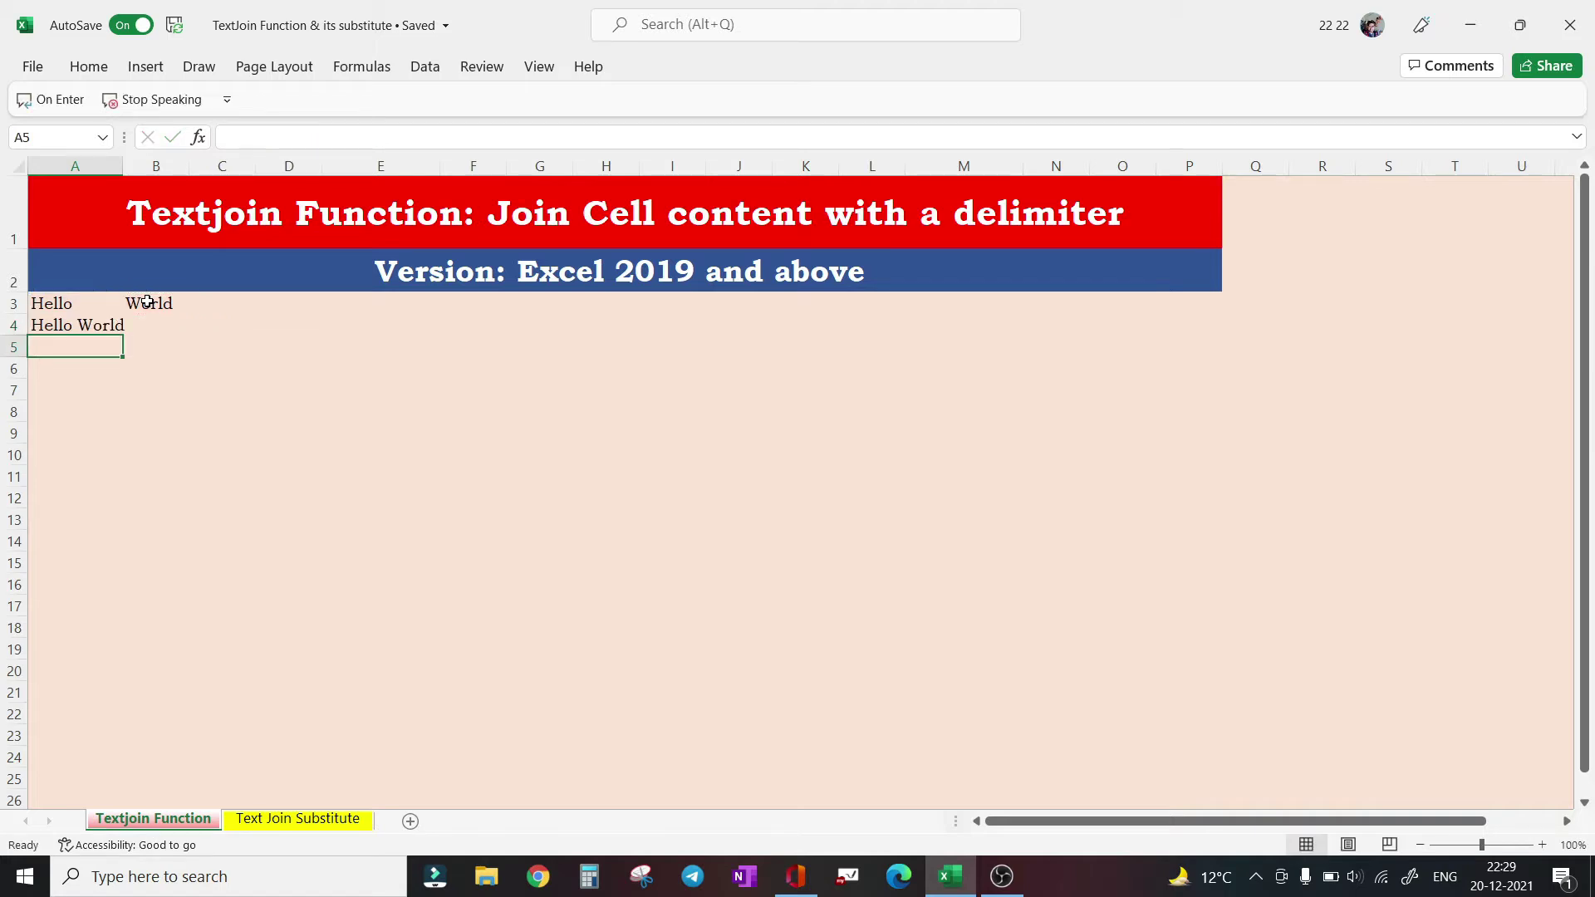
pyautogui.click(196, 308)
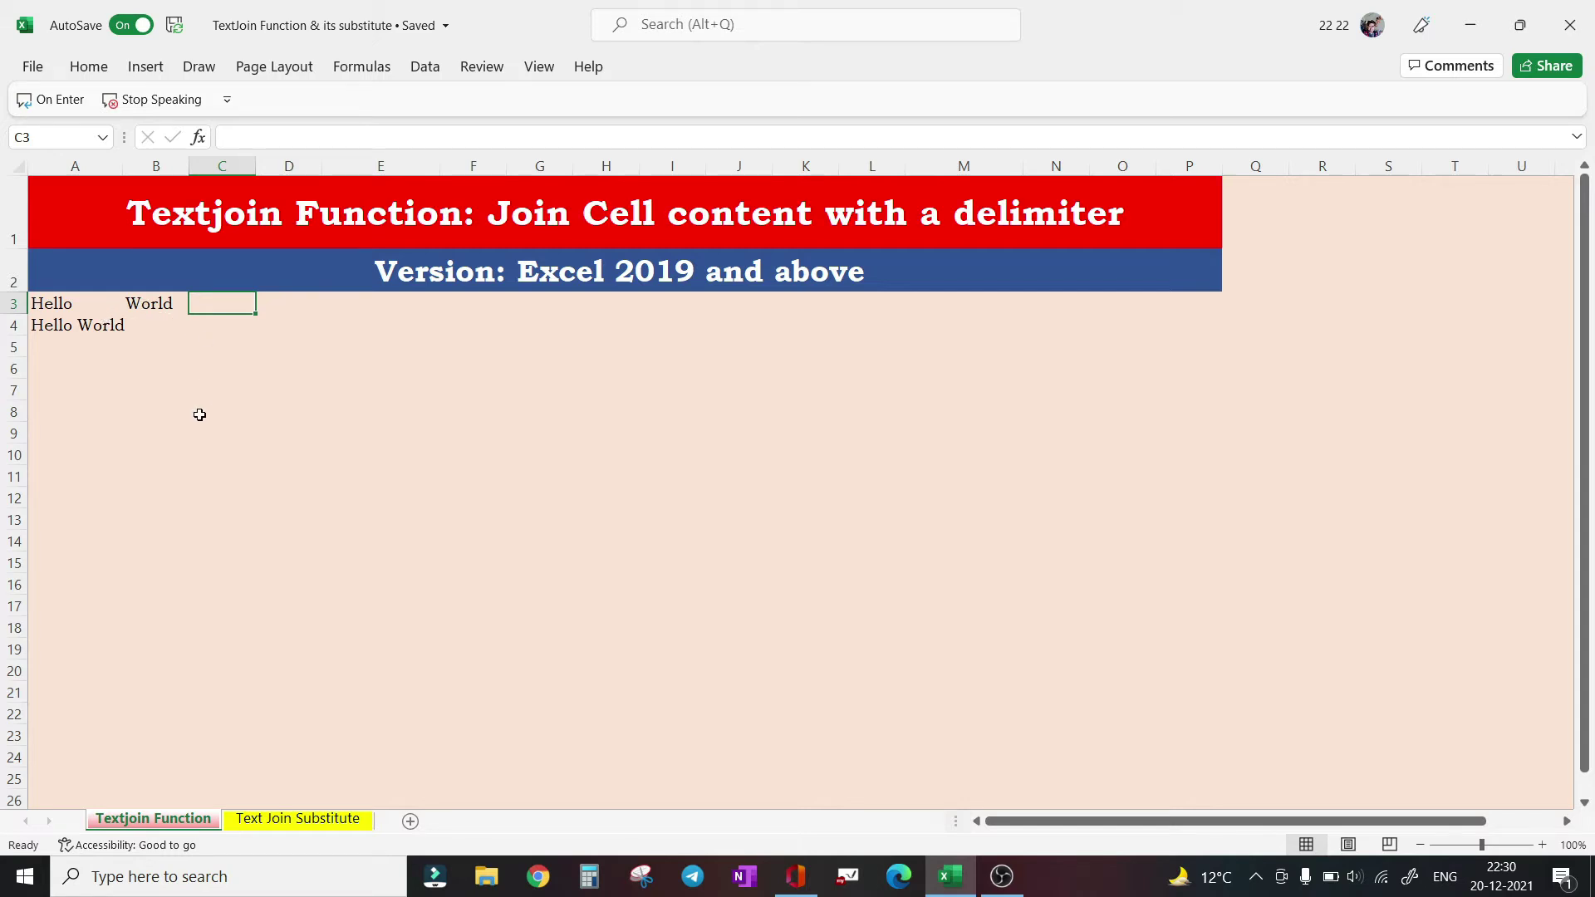
# Fill C3 through G3 with the words this, is, off, to and office
pyautogui.write('this')
pyautogui.press('Tab')
pyautogui.write('i')
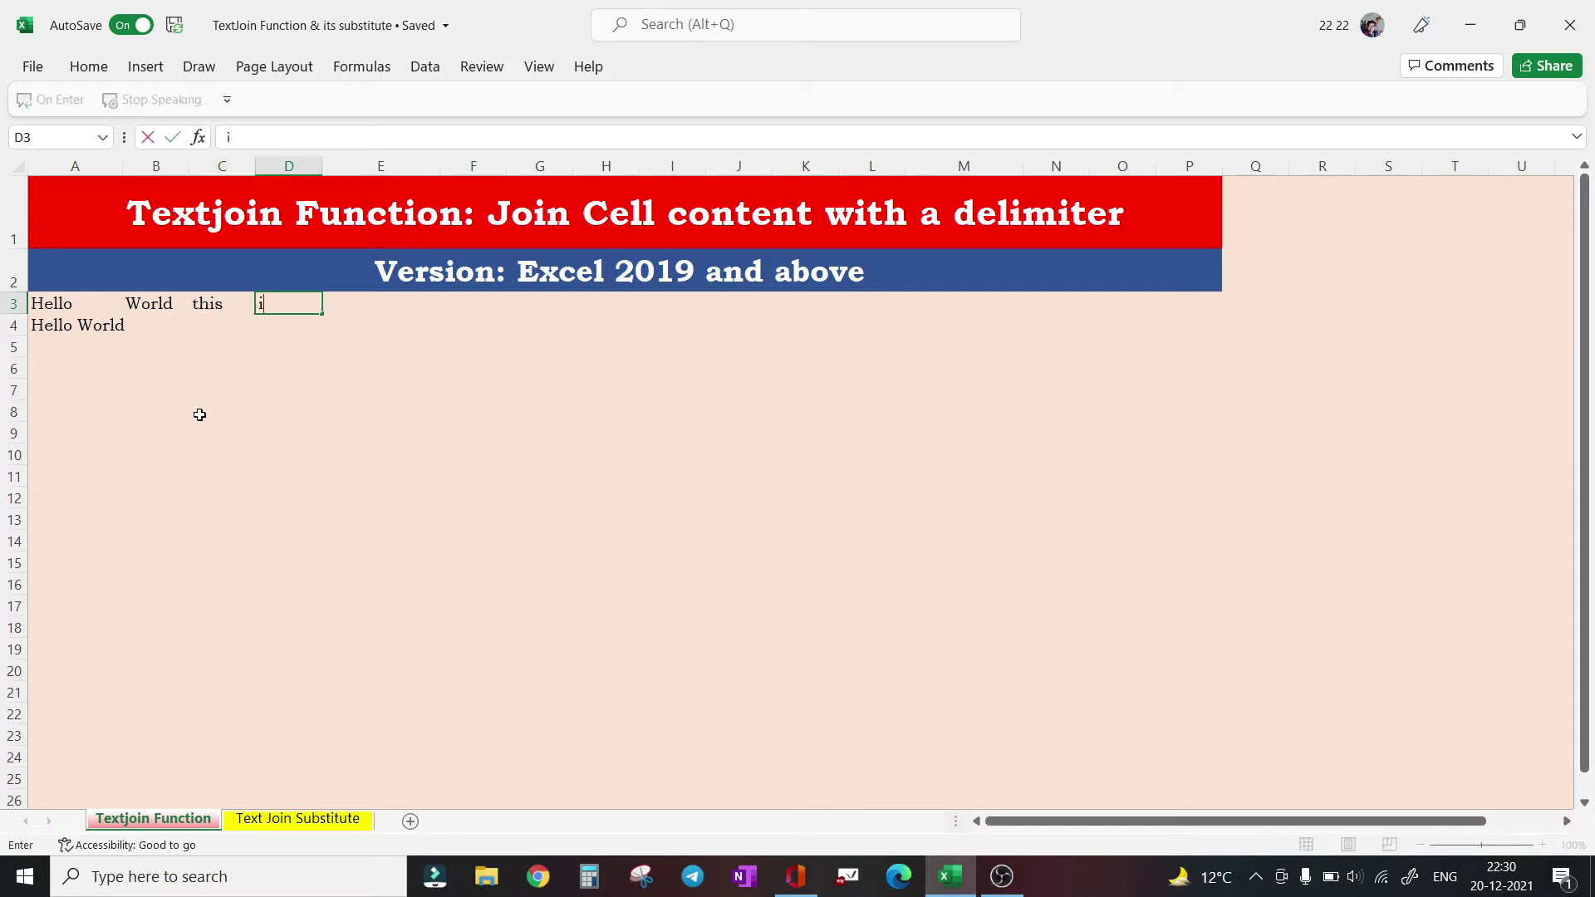
pyautogui.write('s')
pyautogui.press('Tab')
pyautogui.write('off')
pyautogui.press('Tab')
pyautogui.write('t')
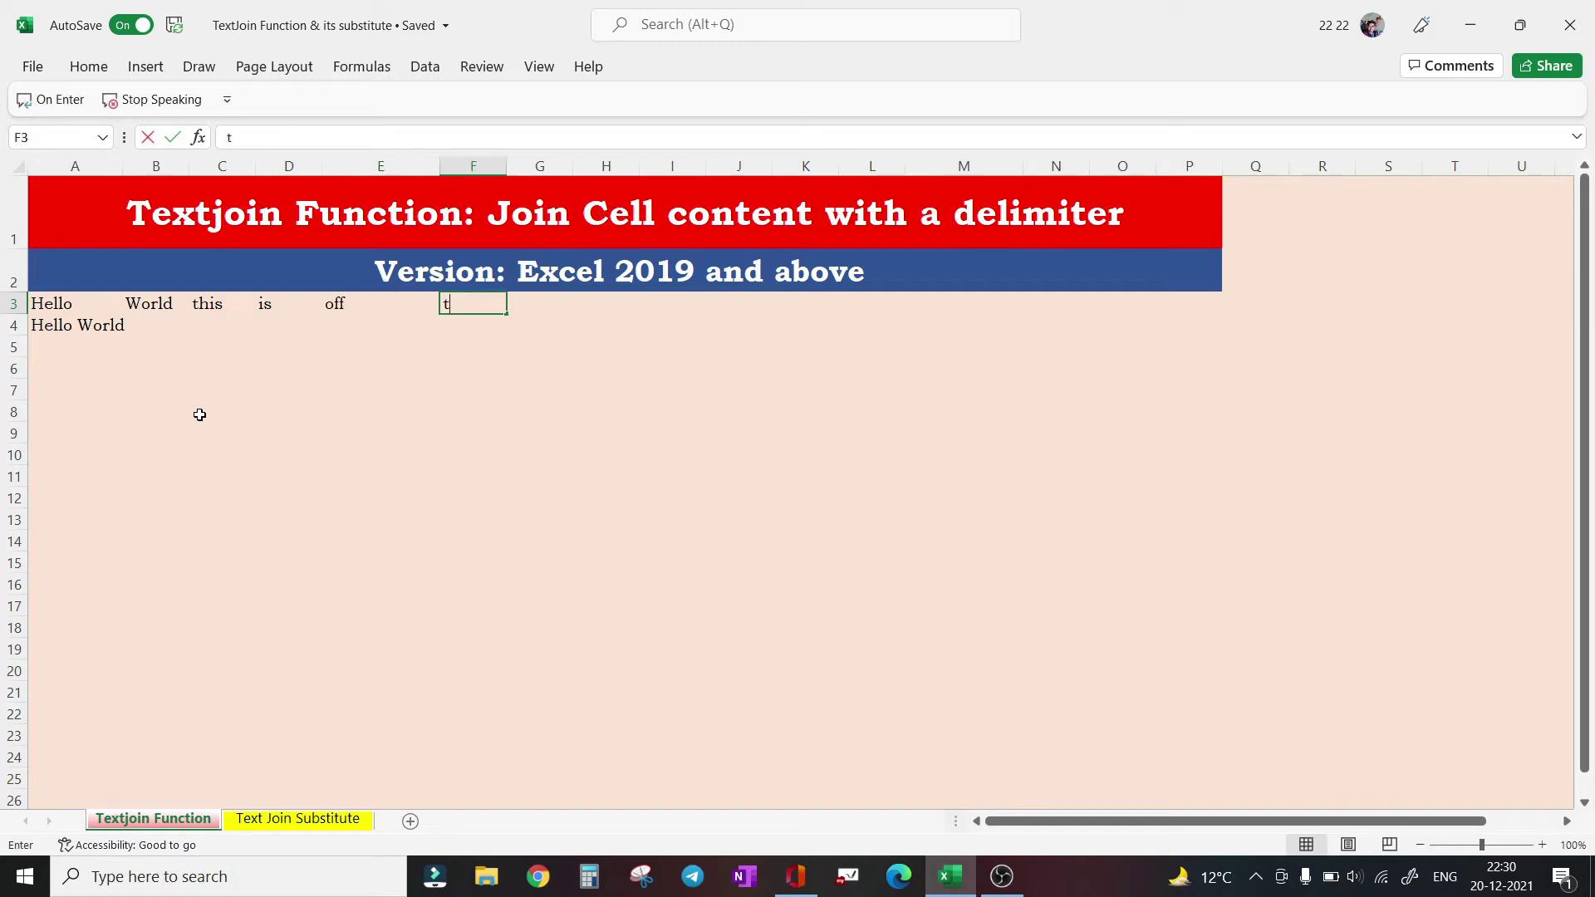
pyautogui.write('o')
pyautogui.press('Tab')
pyautogui.write('office')
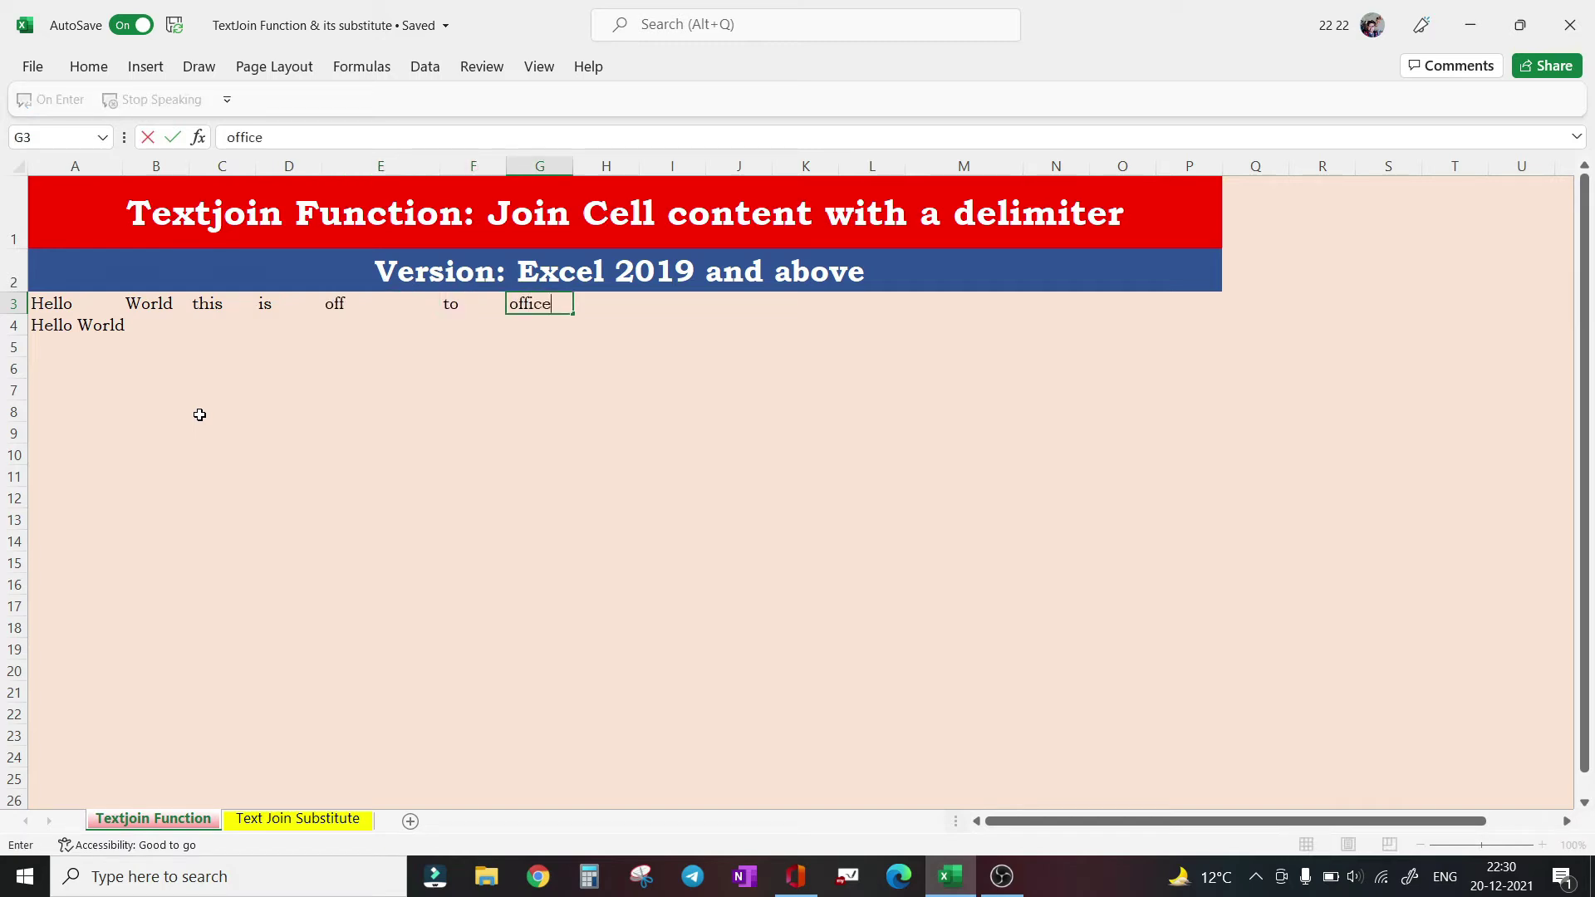
pyautogui.press('Return')
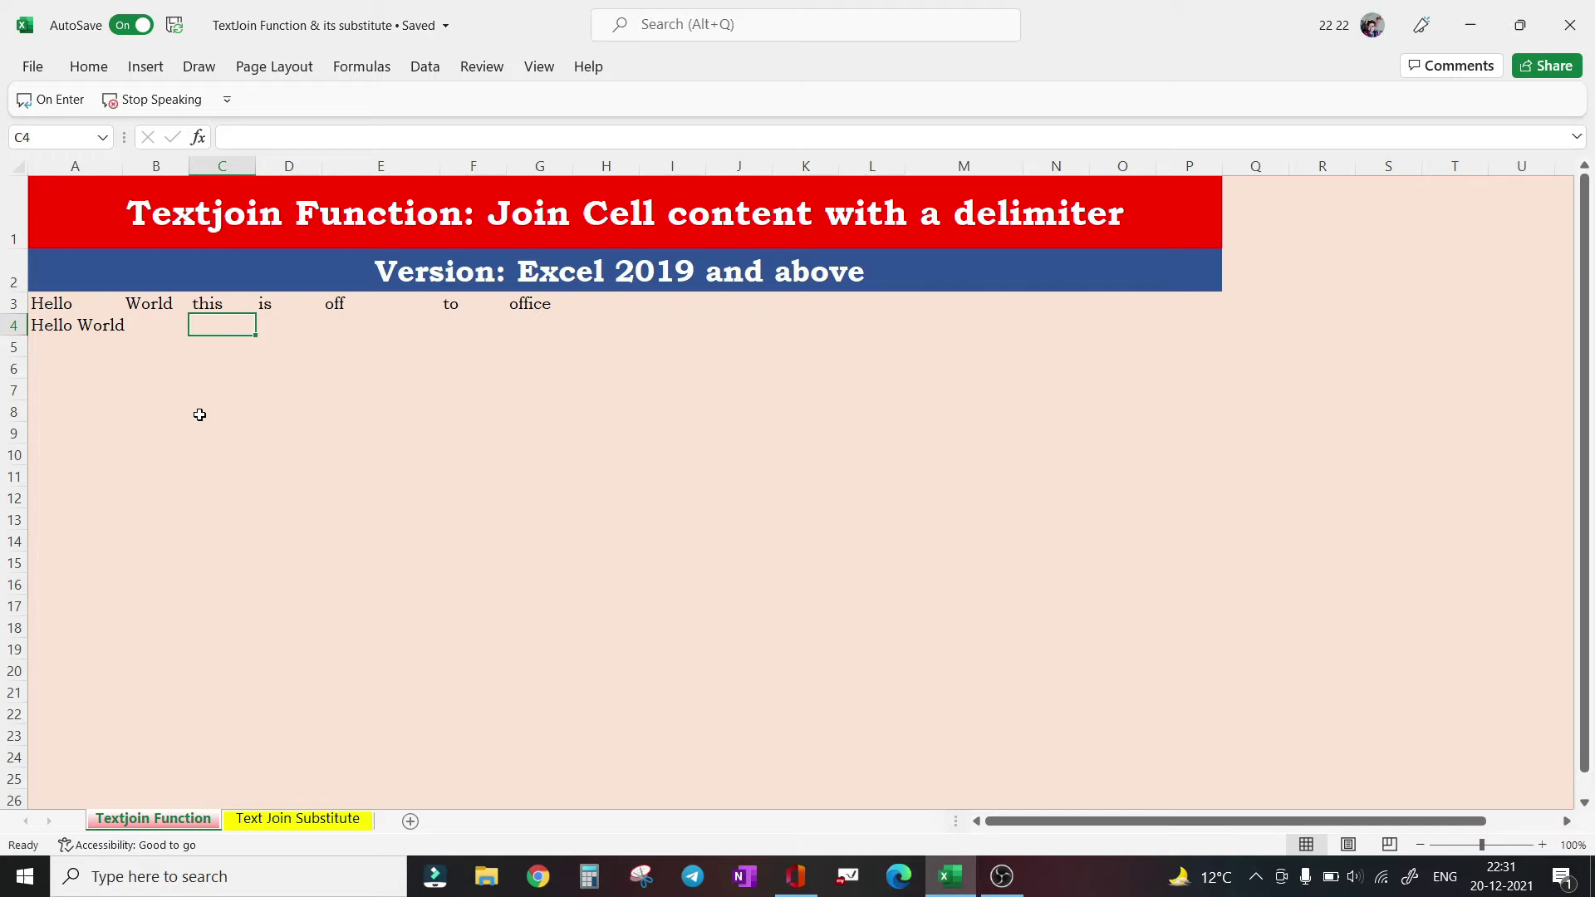
# In C4, enter =TEXTJOIN(" ",TRUE,A3:G3) to join all seven words with spaces
pyautogui.write('=textjoi')
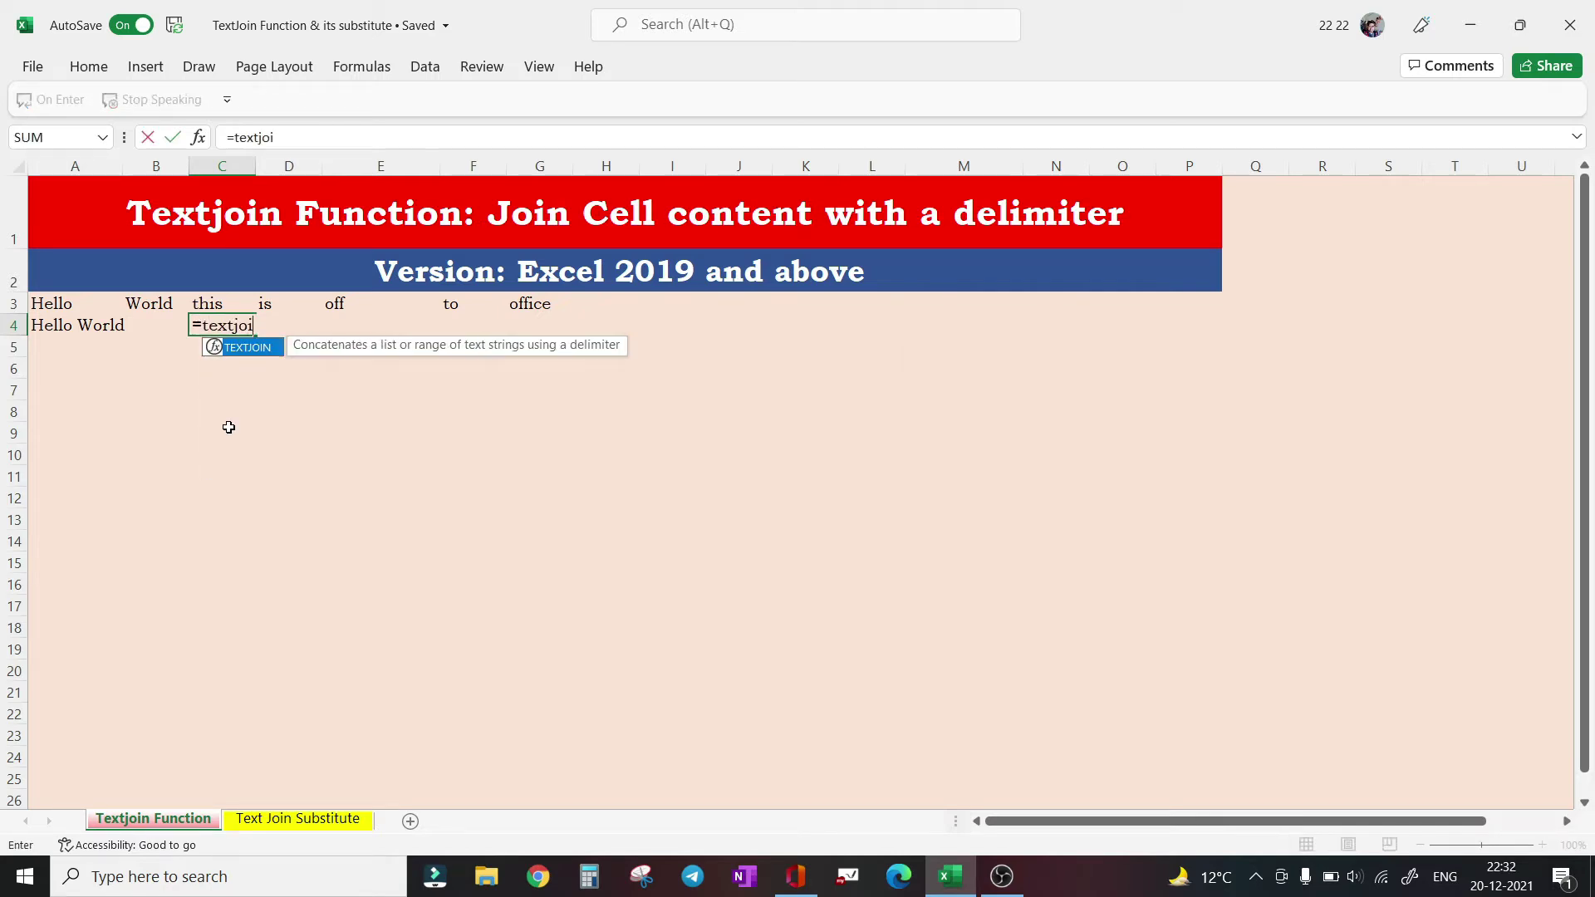
pyautogui.press('Tab')
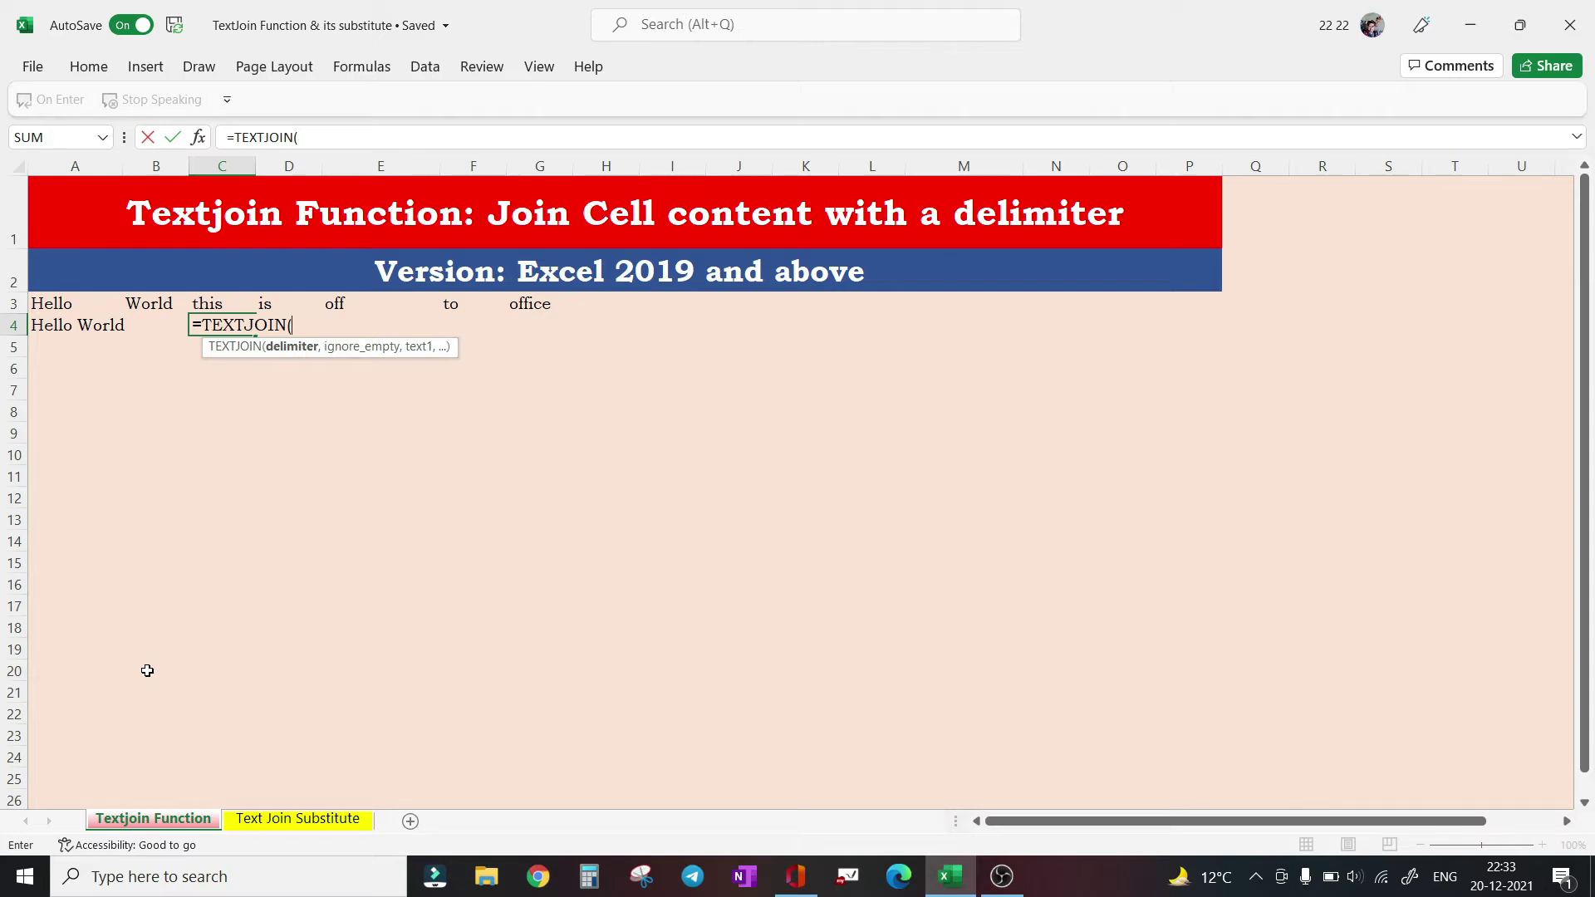
pyautogui.write('",')
pyautogui.press('BackSpace')
pyautogui.write('",')
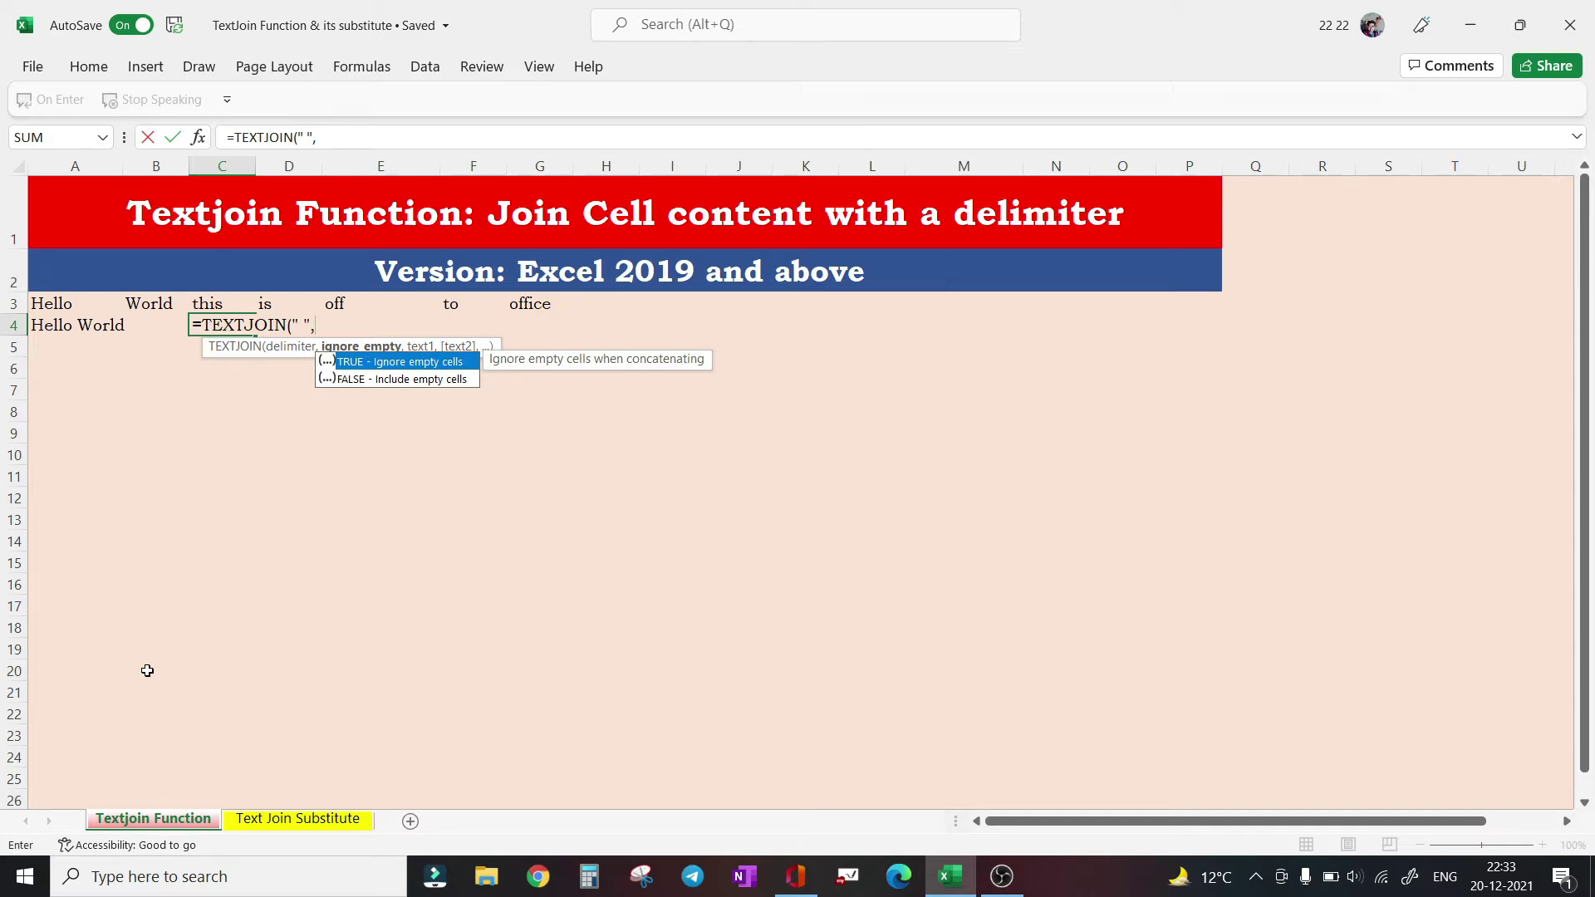
pyautogui.press('Tab')
pyautogui.write(',')
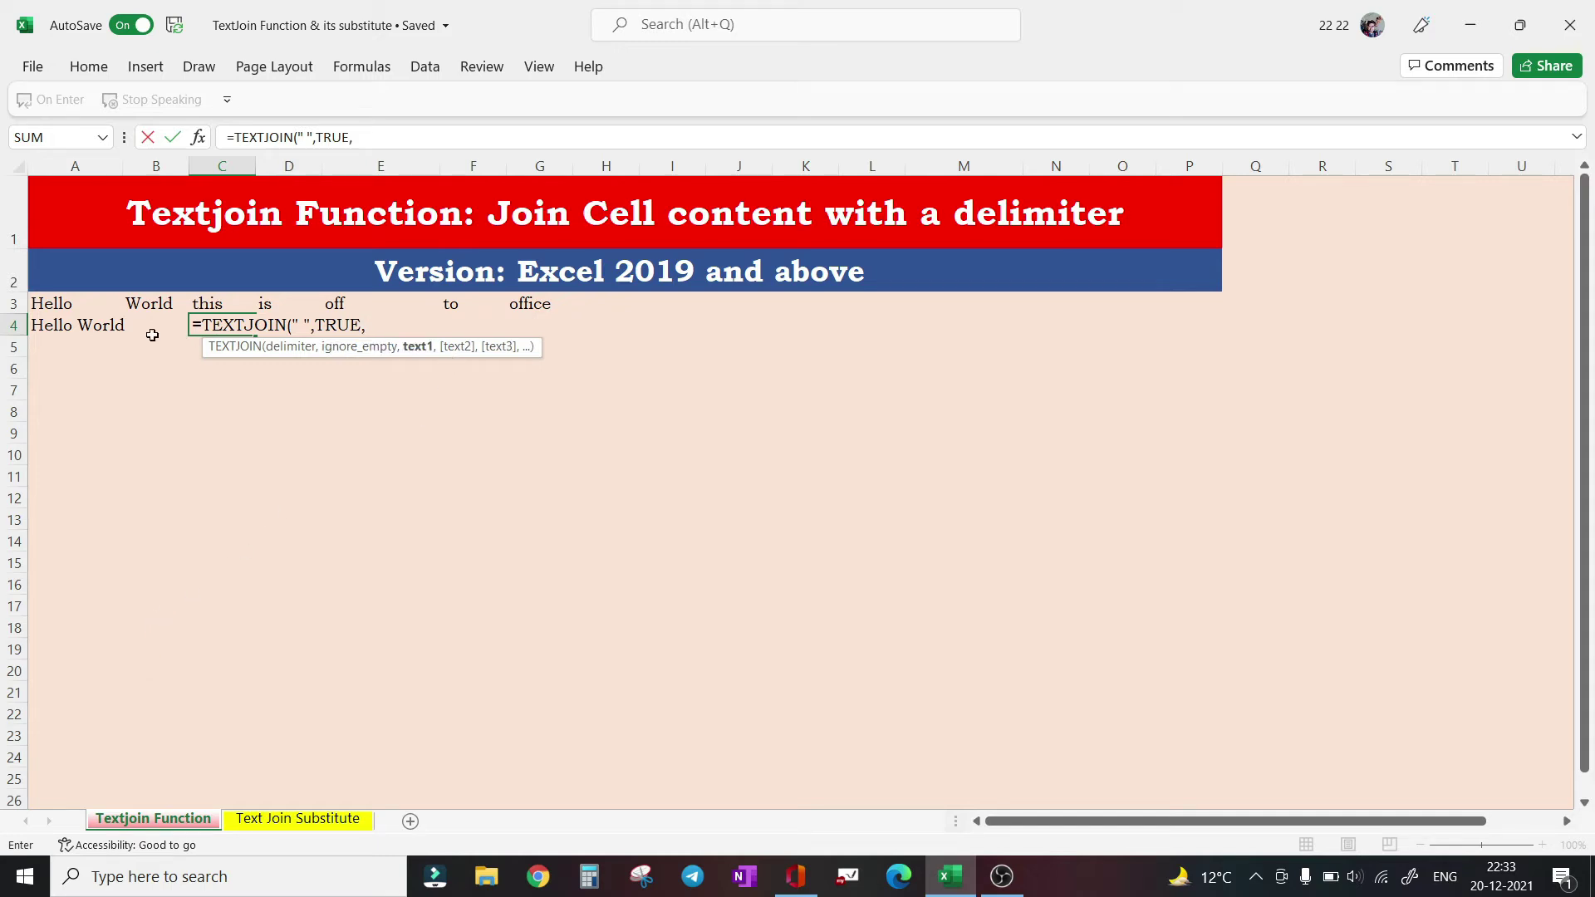
pyautogui.click(56, 304)
pyautogui.hotkey('ctrl', 'shift', 'Right')
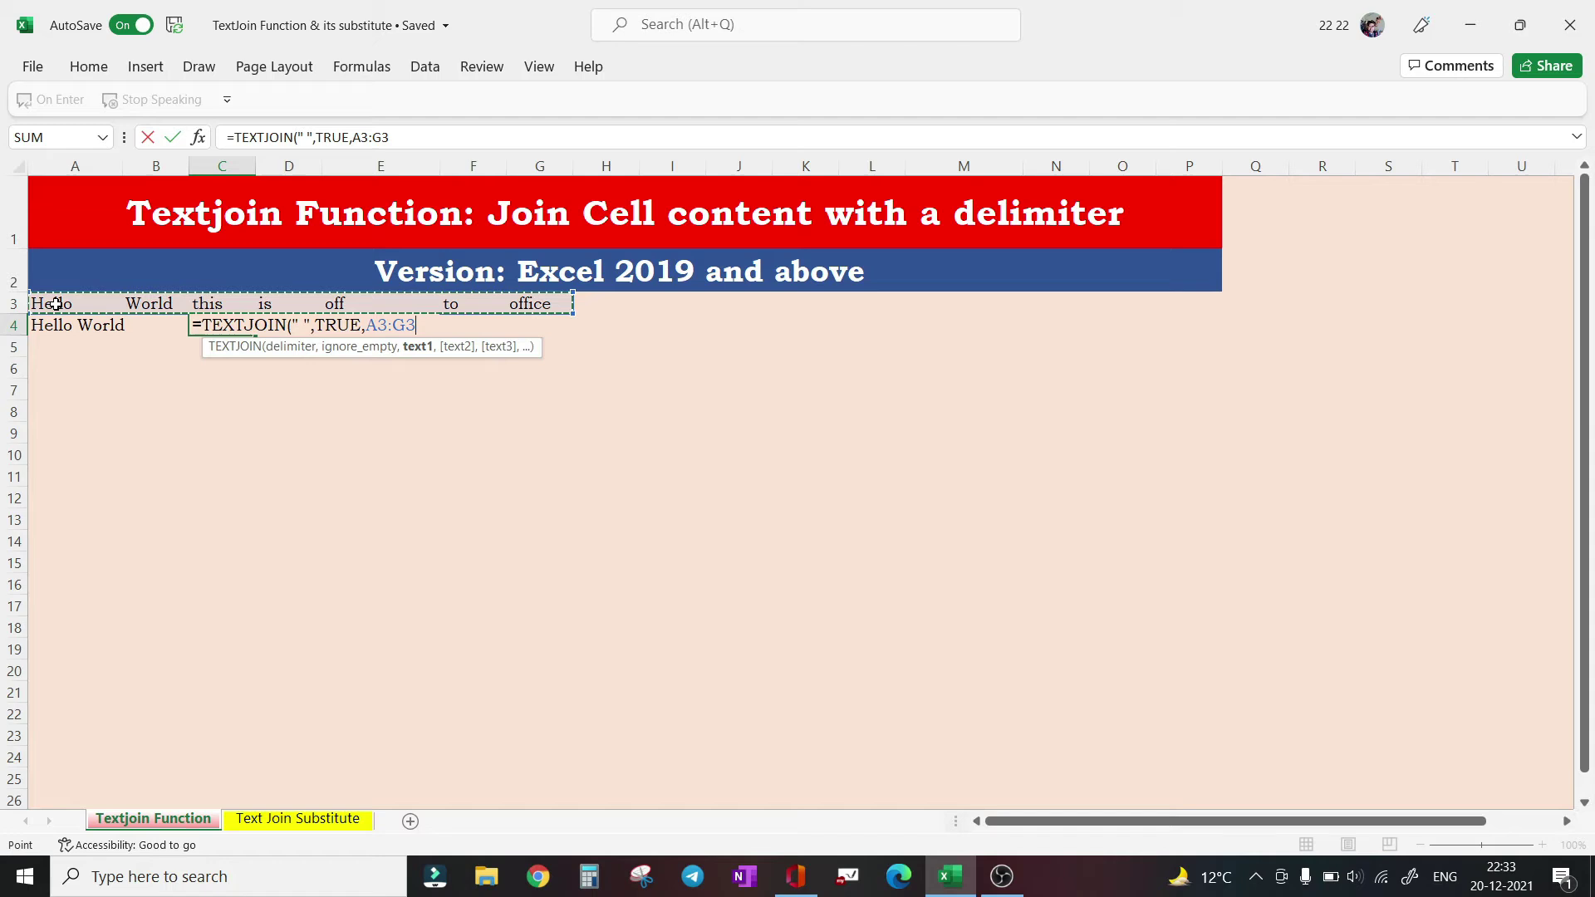
pyautogui.press('Return')
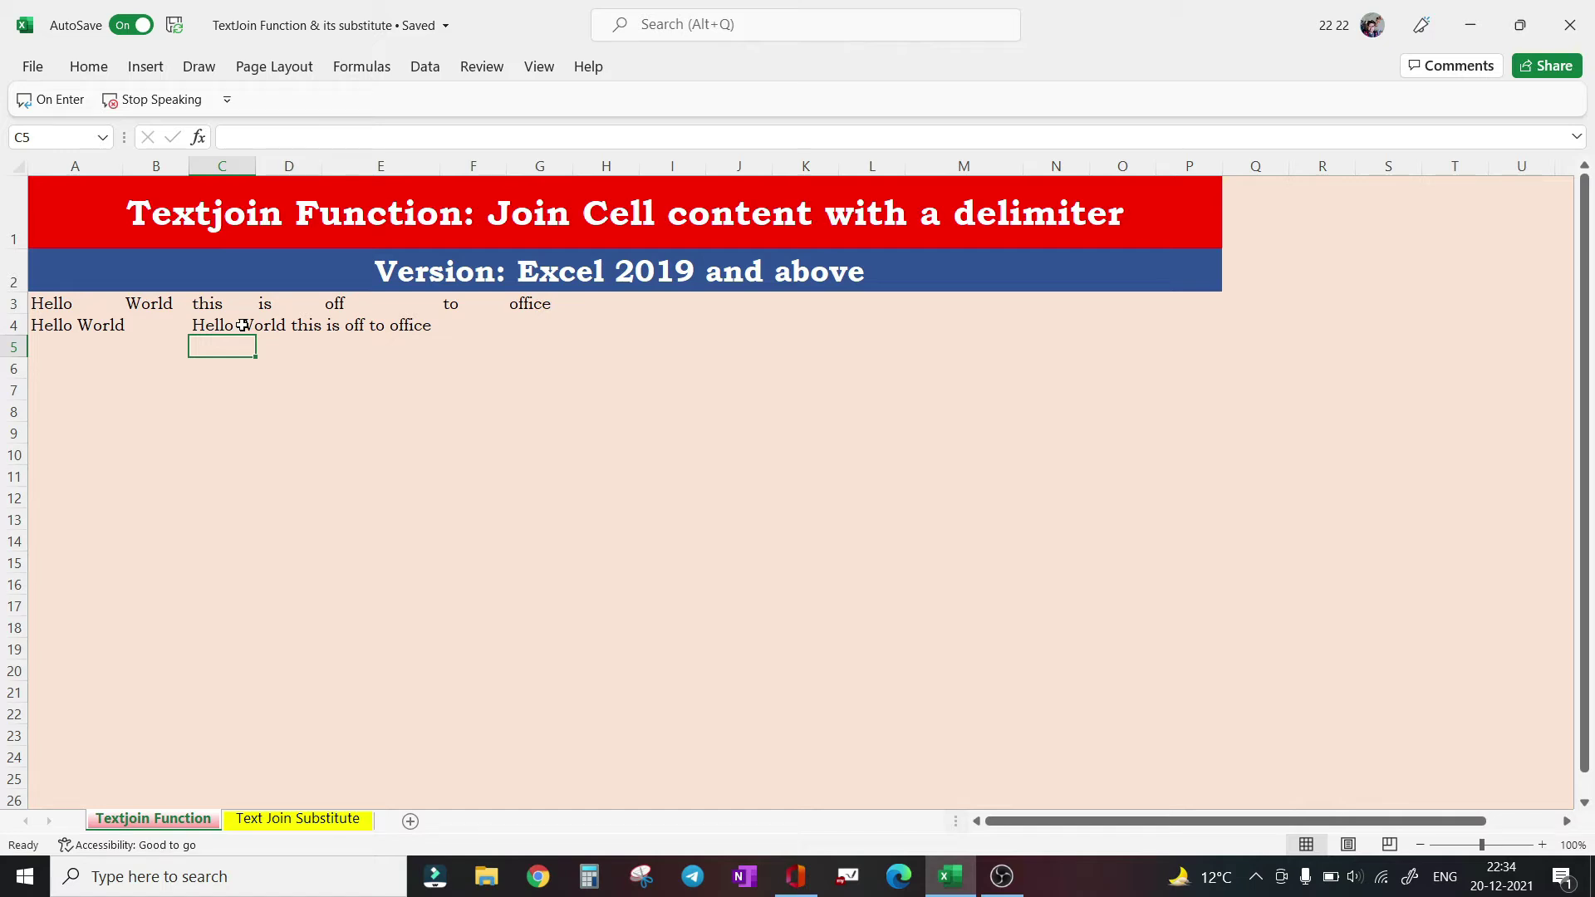
# Enter 1 in A6 and 2 in A7
pyautogui.doubleClick(55, 359)
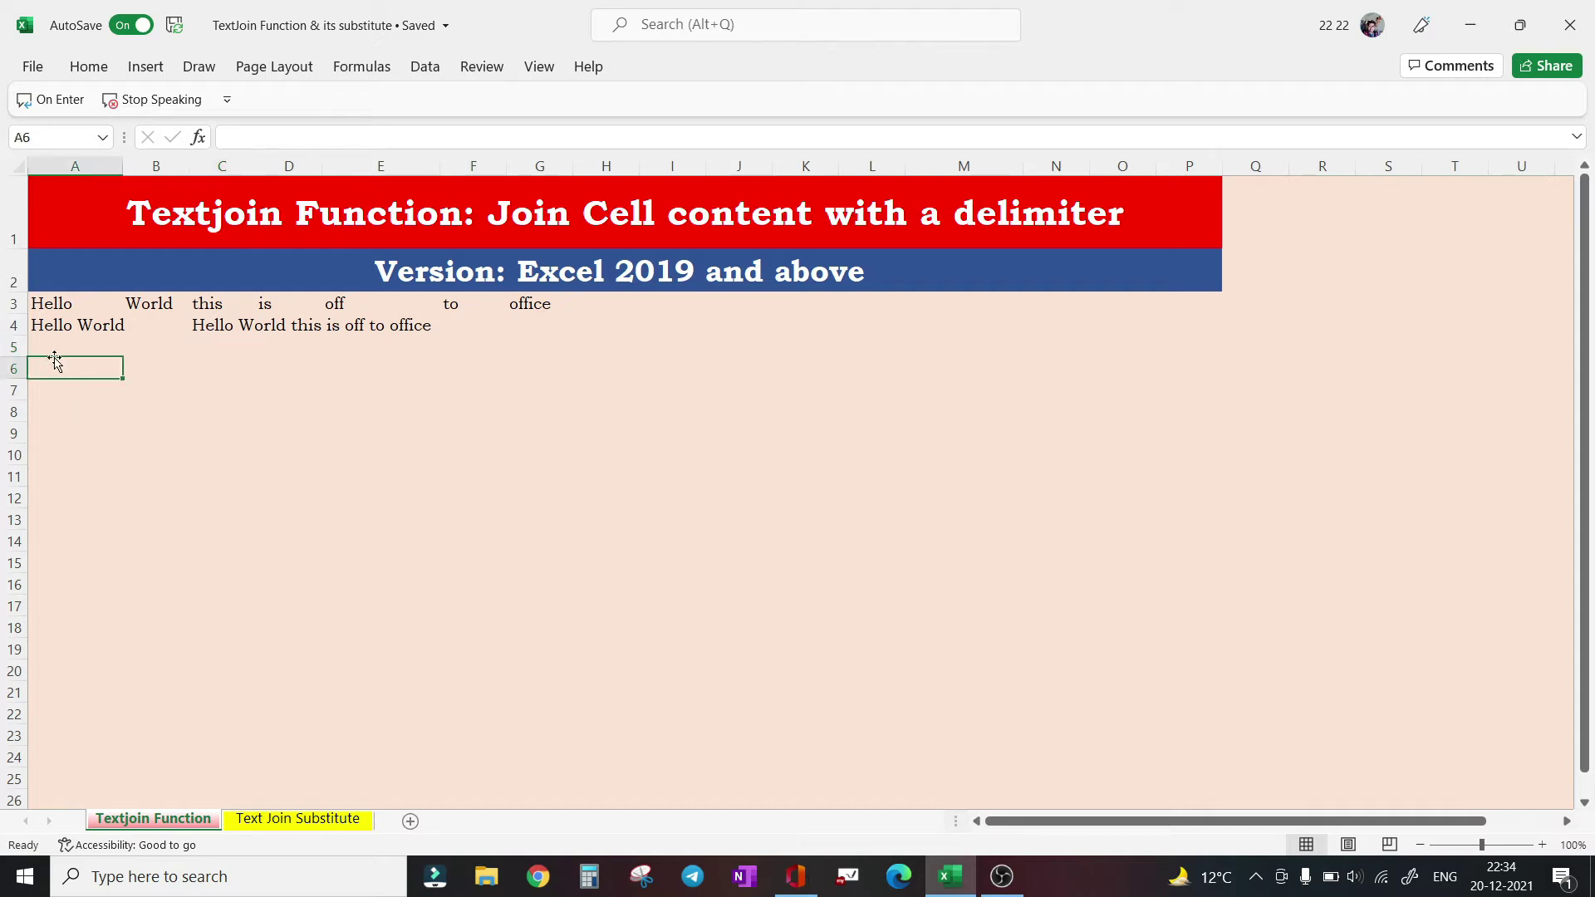
pyautogui.write('1')
pyautogui.press('Return')
pyautogui.write('2')
pyautogui.press('Return')
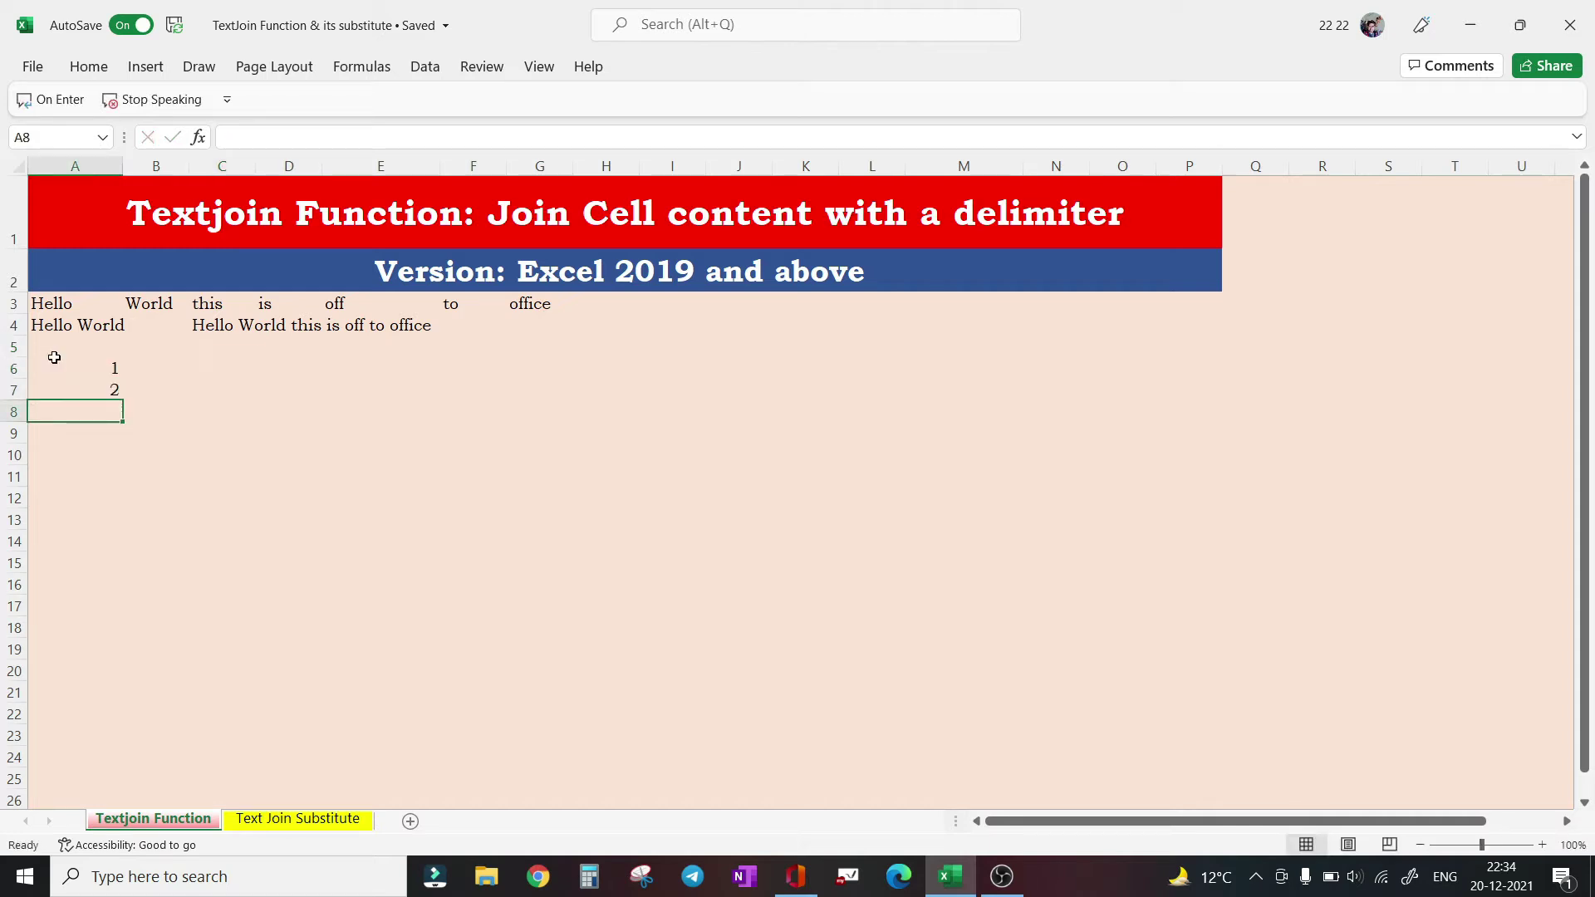
# Extend the number series down column A to 10 in row 15
pyautogui.press('Up')
pyautogui.click(54, 359)
pyautogui.hotkey('shift', 'Down')
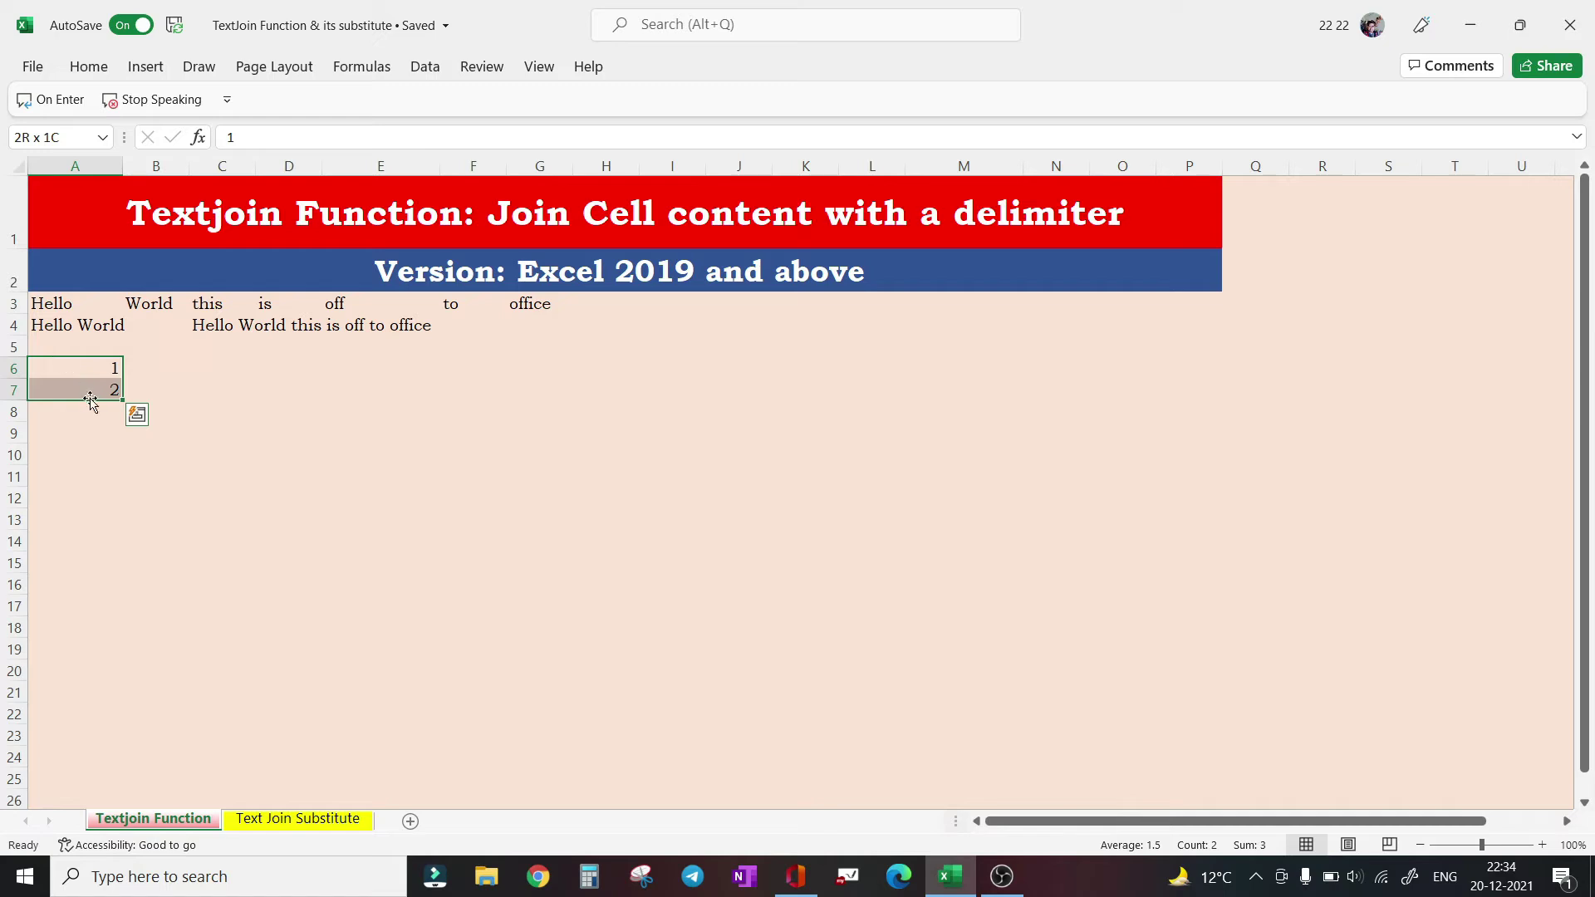
pyautogui.moveTo(121, 399); pyautogui.dragTo(124, 573)
pyautogui.click(207, 368)
pyautogui.write('=t')
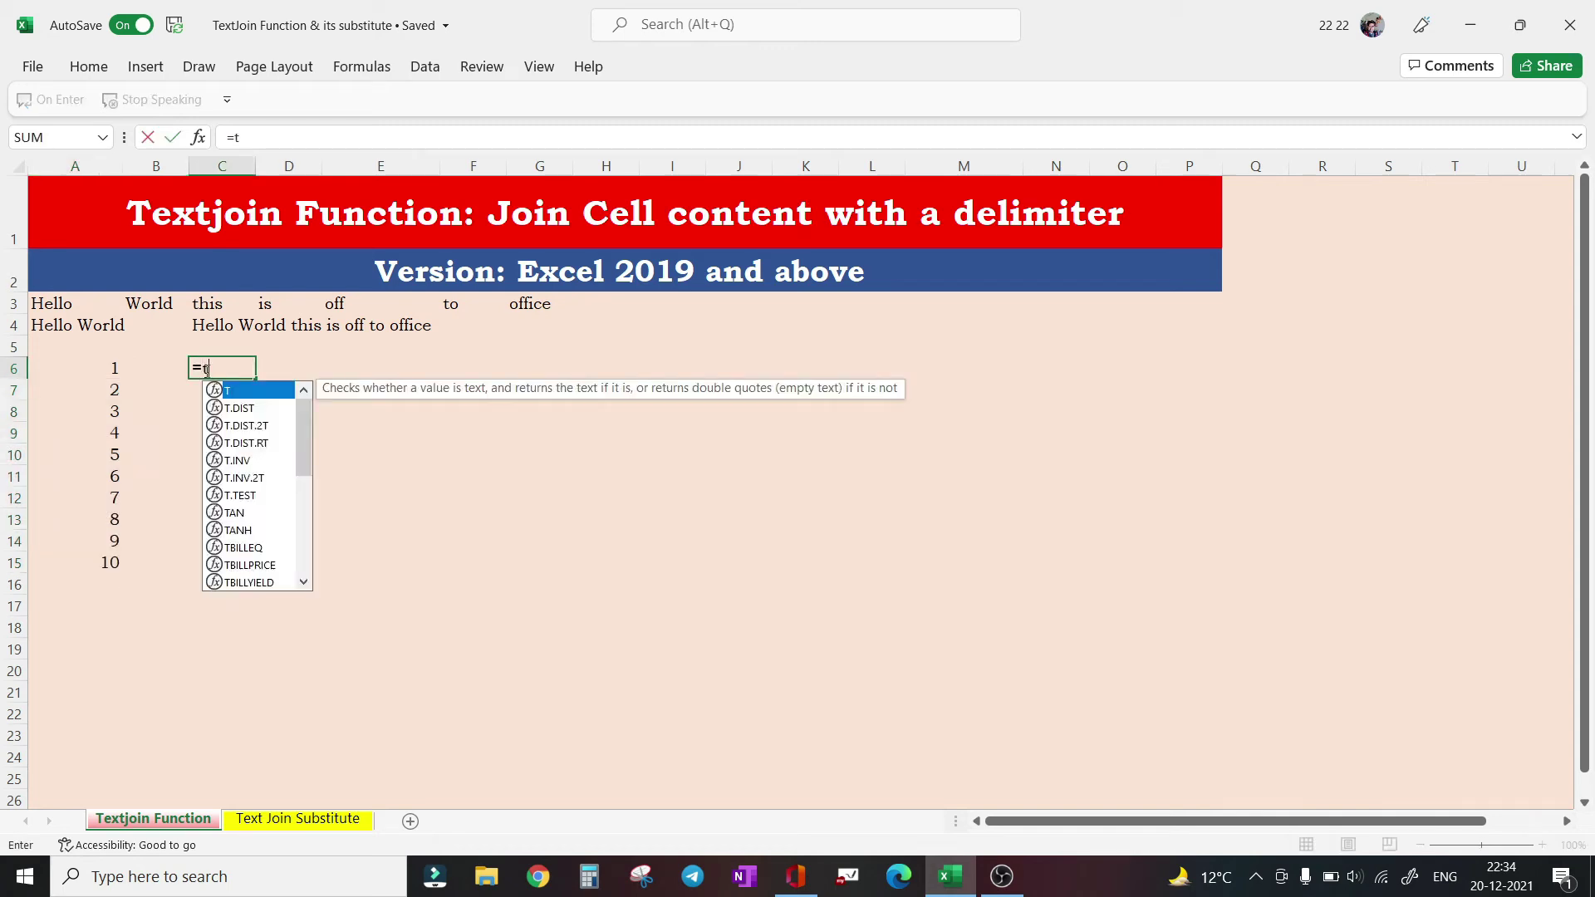
pyautogui.write('extj')
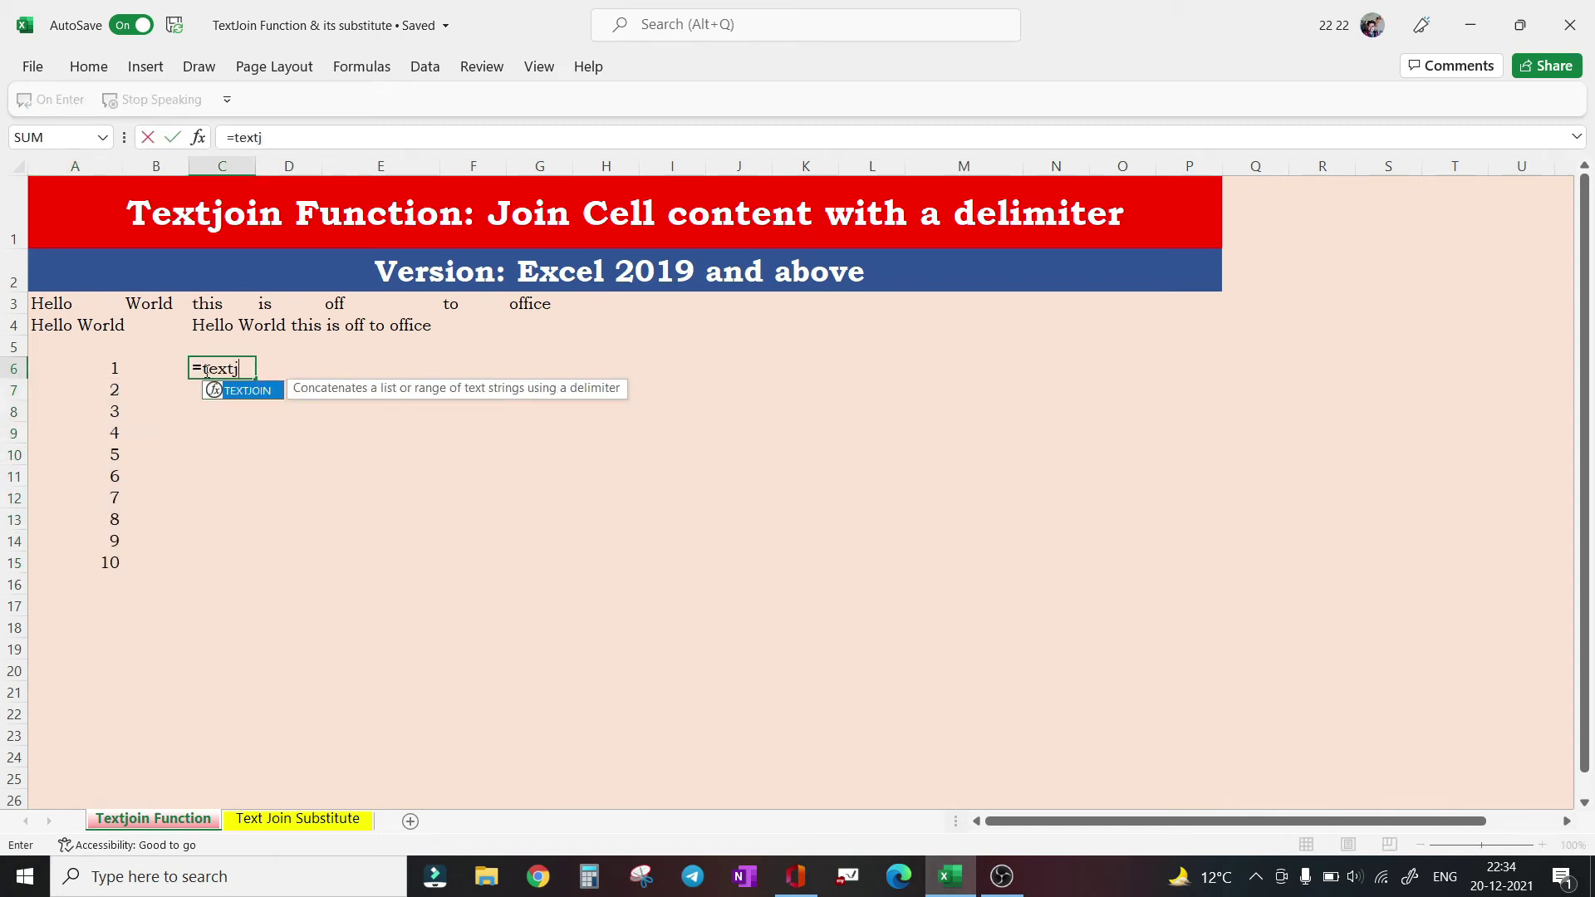
pyautogui.press('Tab')
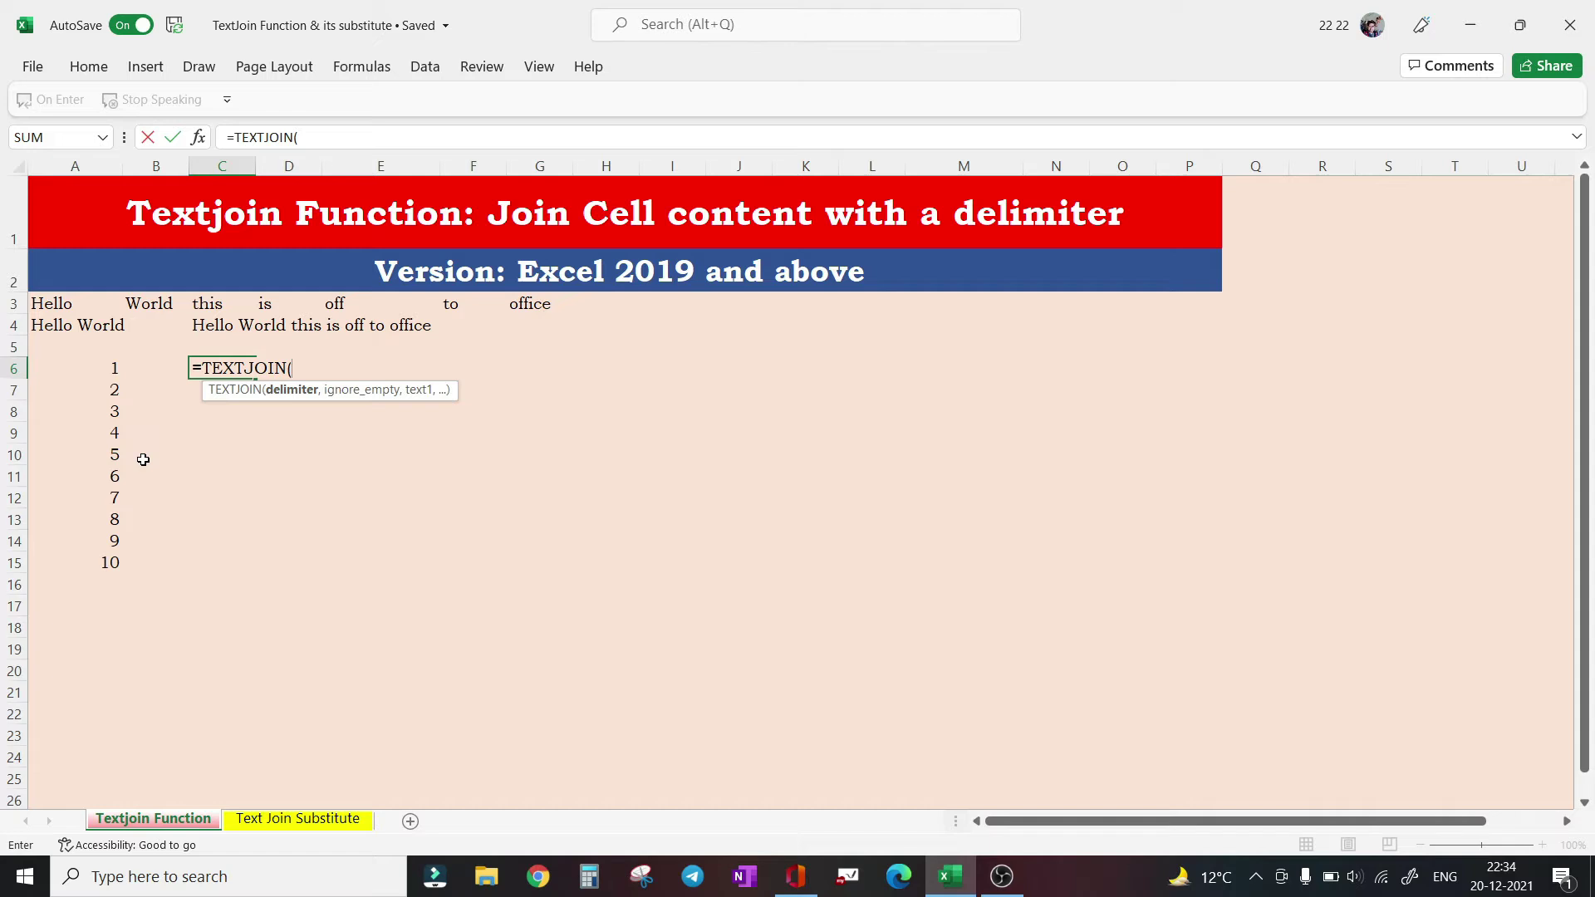
pyautogui.write('"')
pyautogui.press('BackSpace')
pyautogui.write('"')
pyautogui.write(',')
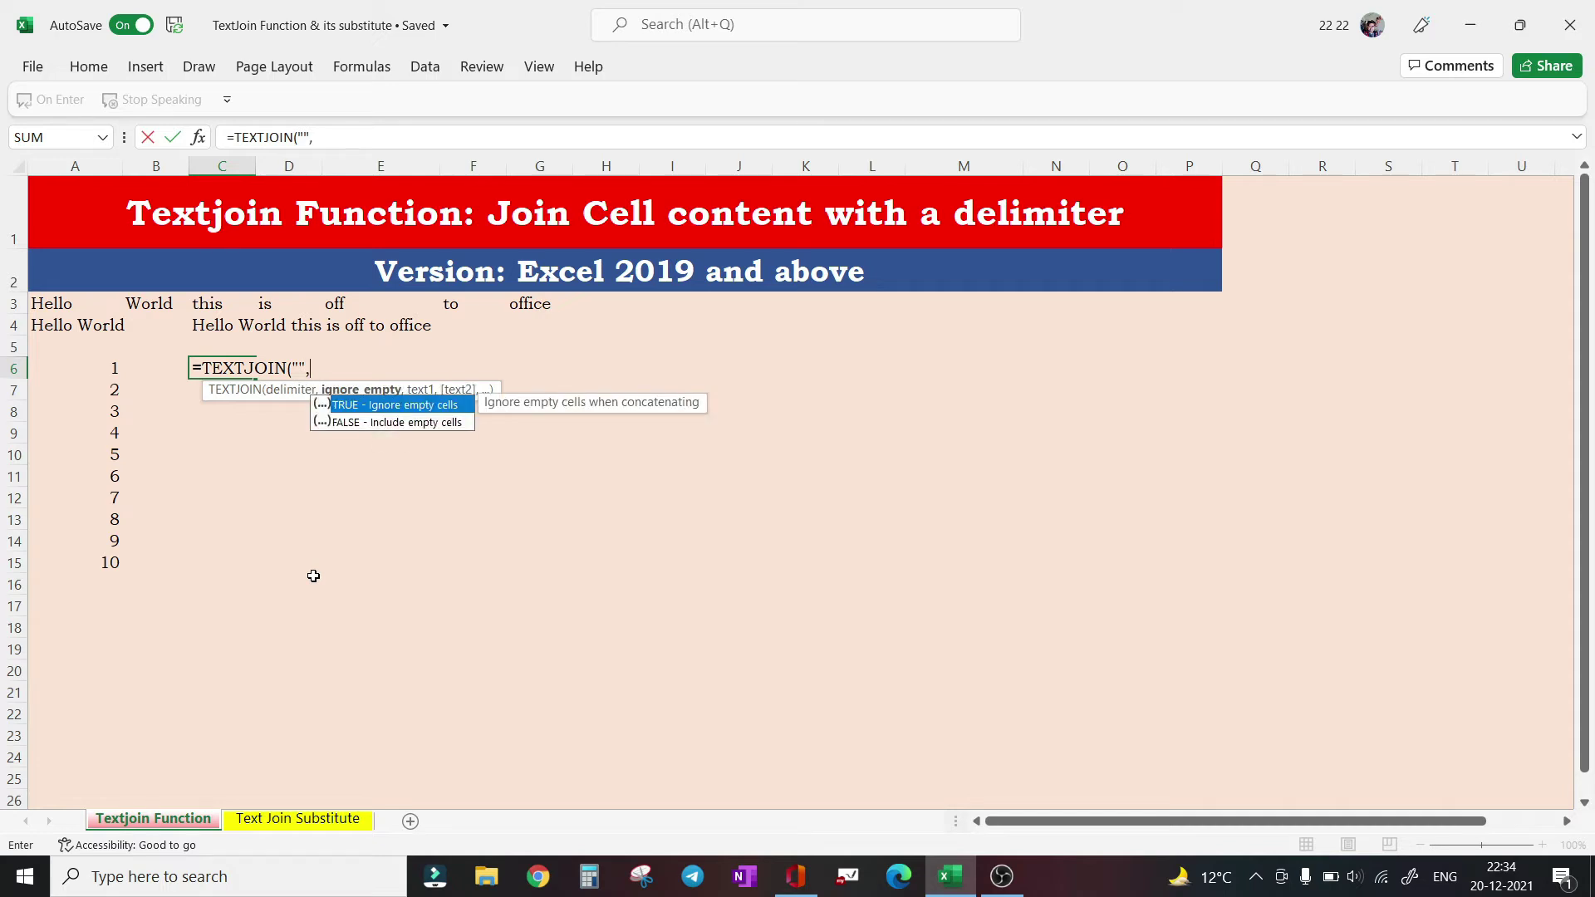
pyautogui.press('Tab')
pyautogui.write(',')
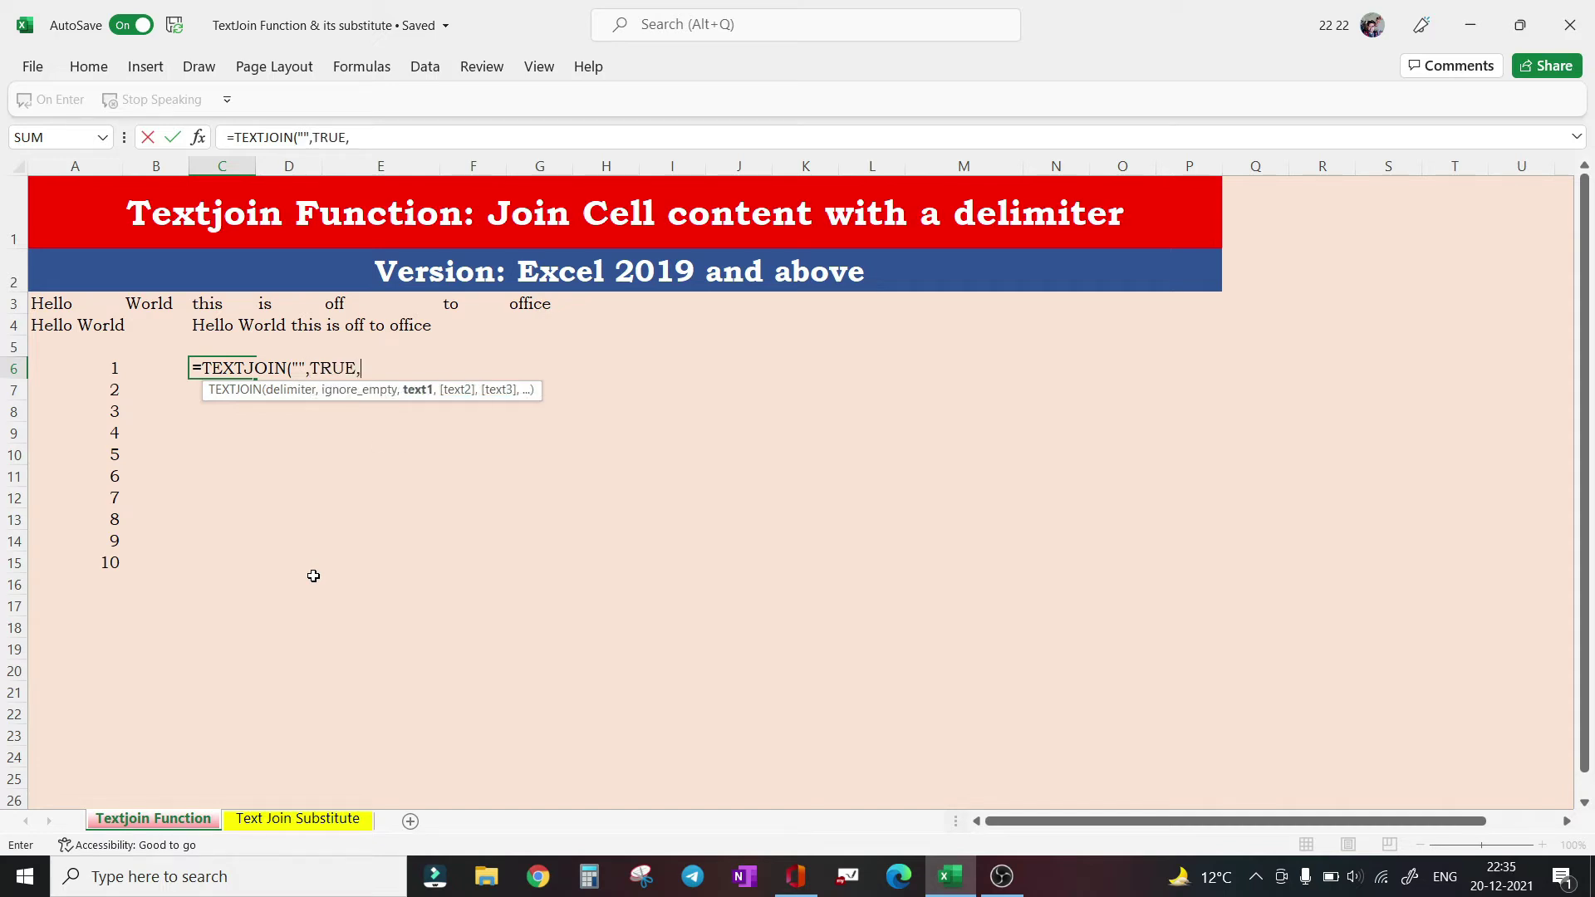
pyautogui.click(103, 364)
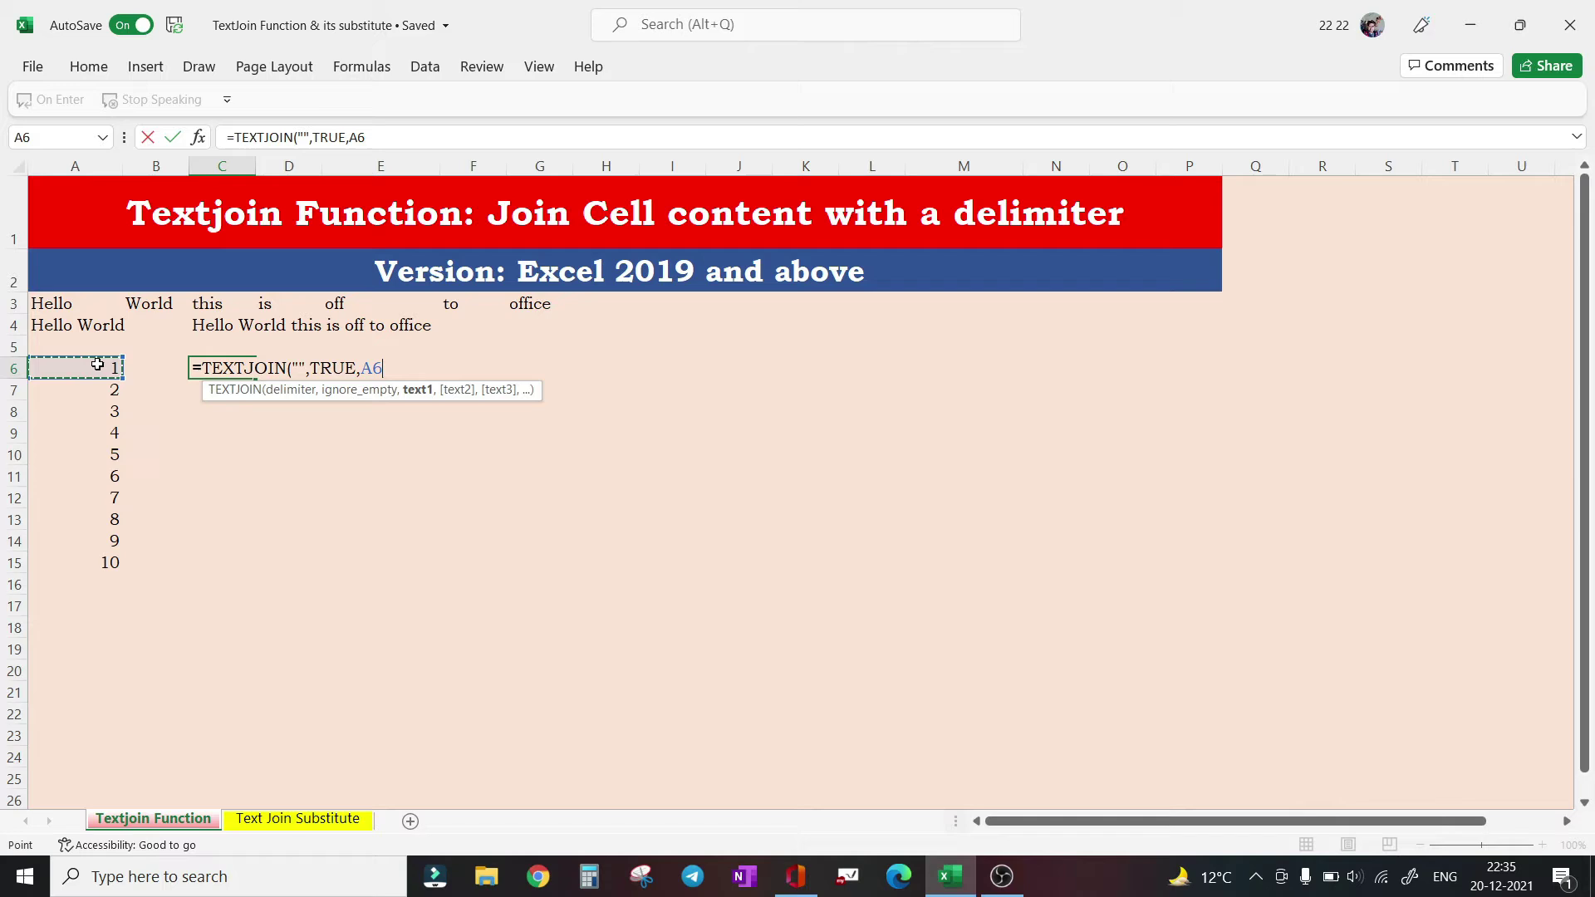
pyautogui.hotkey('ctrl', 'shift', 'Down')
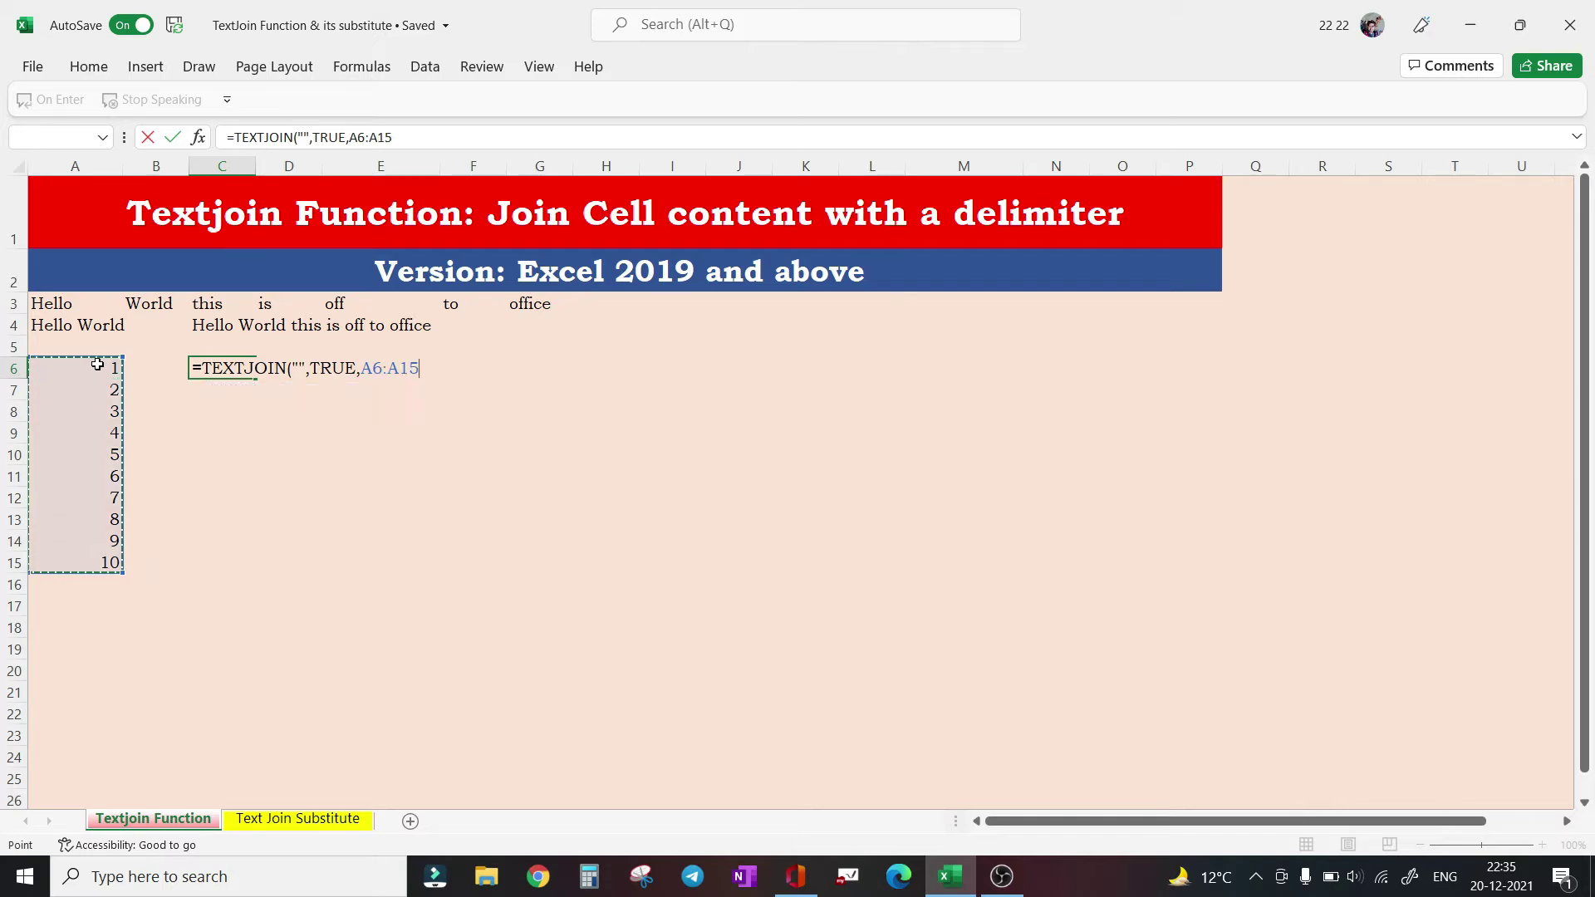
pyautogui.press('Return')
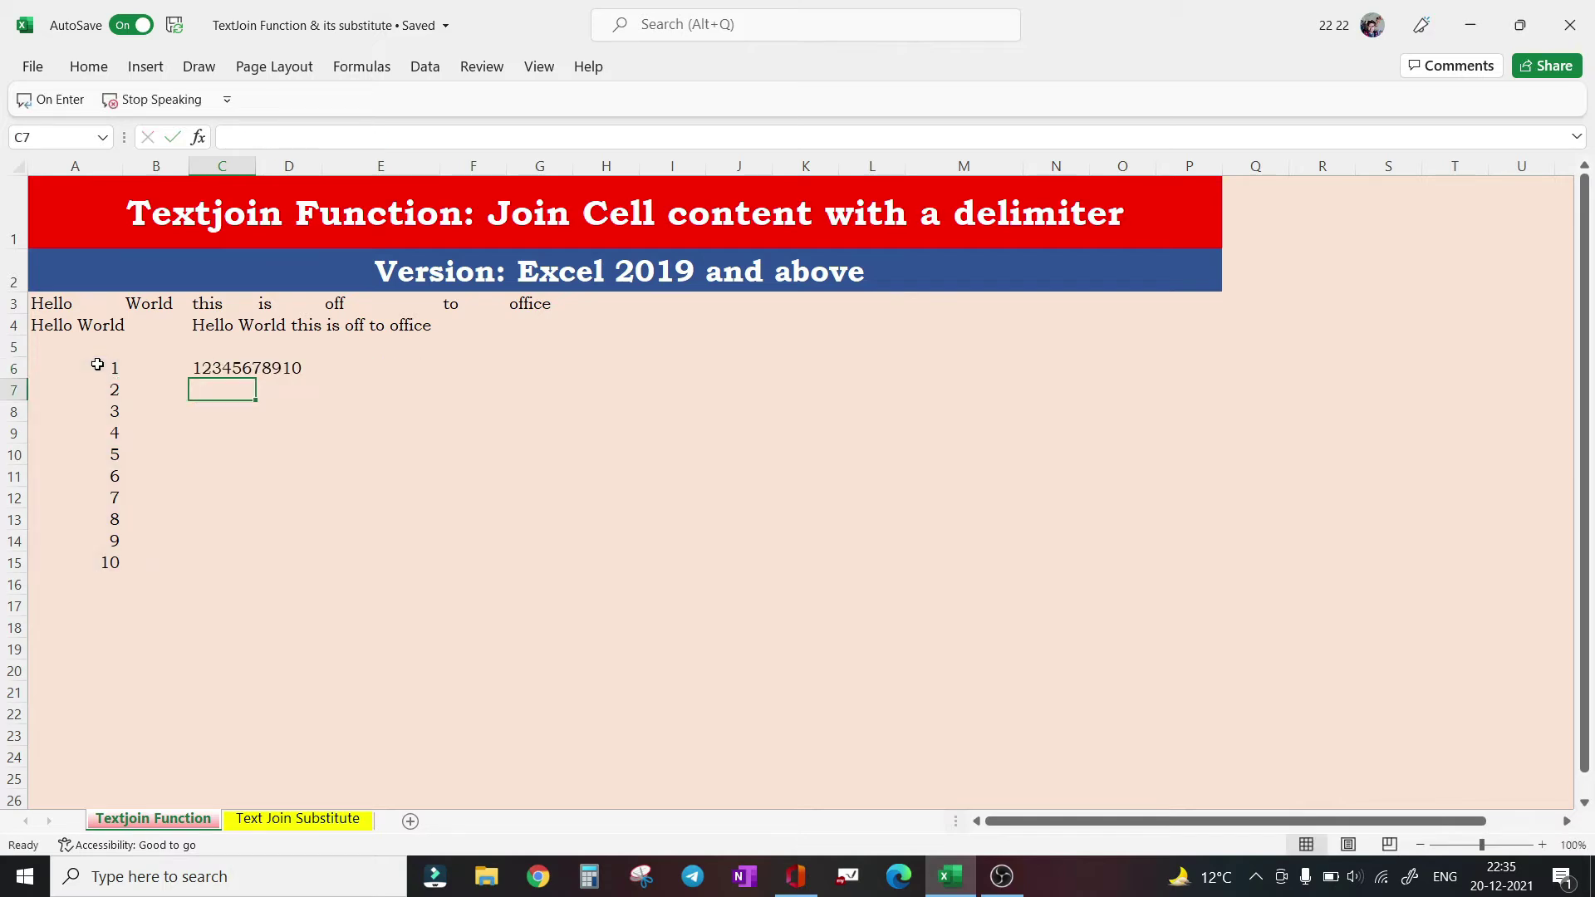
pyautogui.click(208, 363)
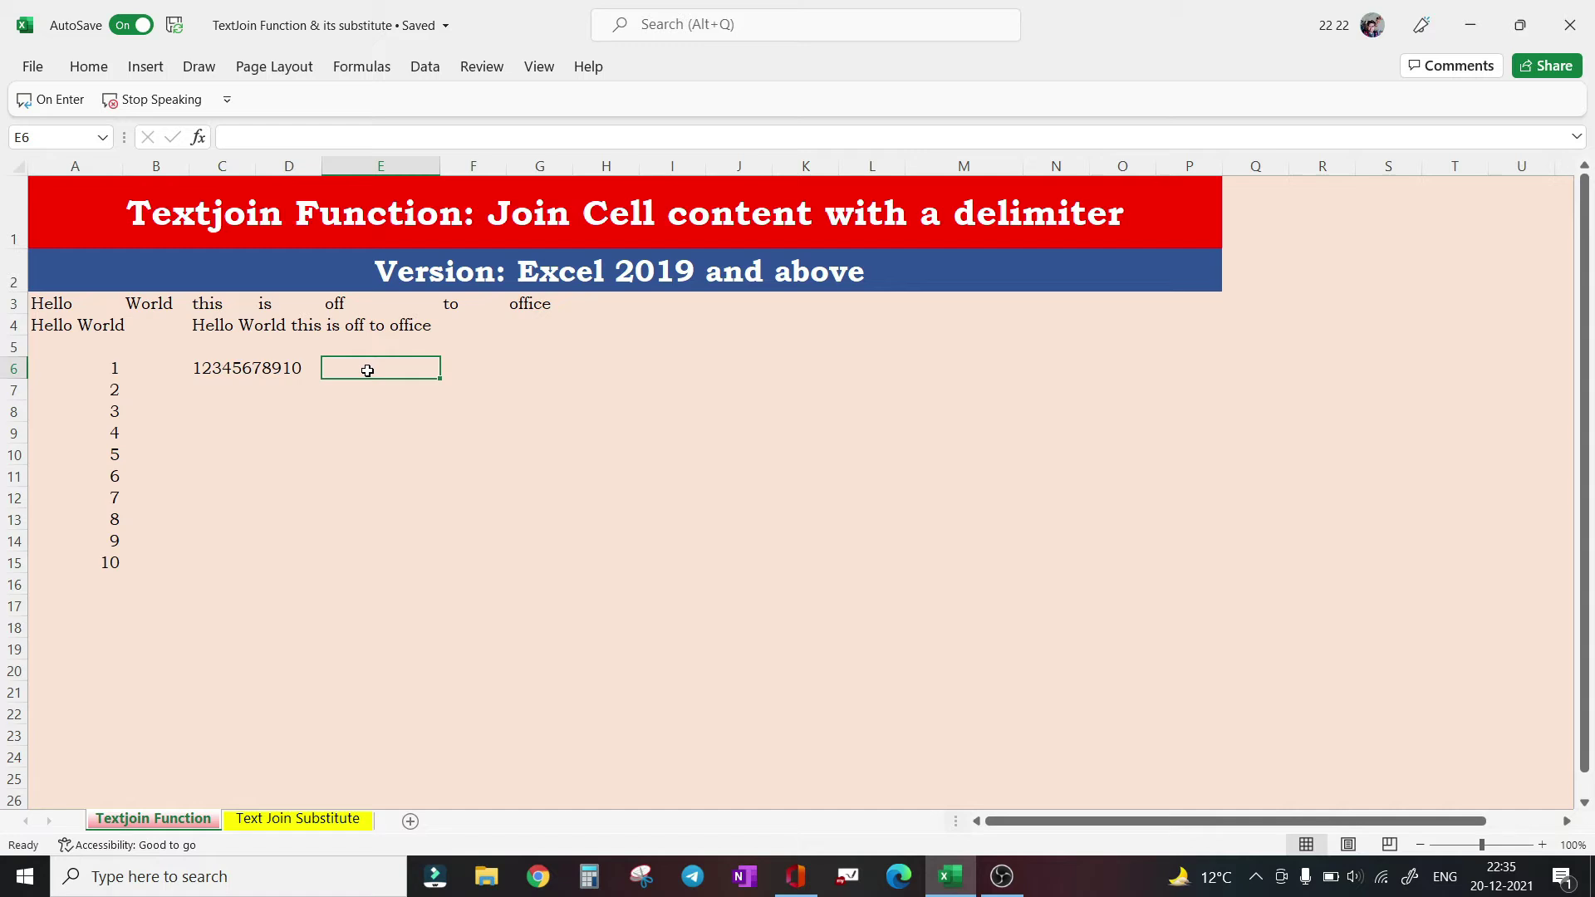
# In E6, enter =ISNUMBER(C6), which returns FALSE
pyautogui.write('isn')
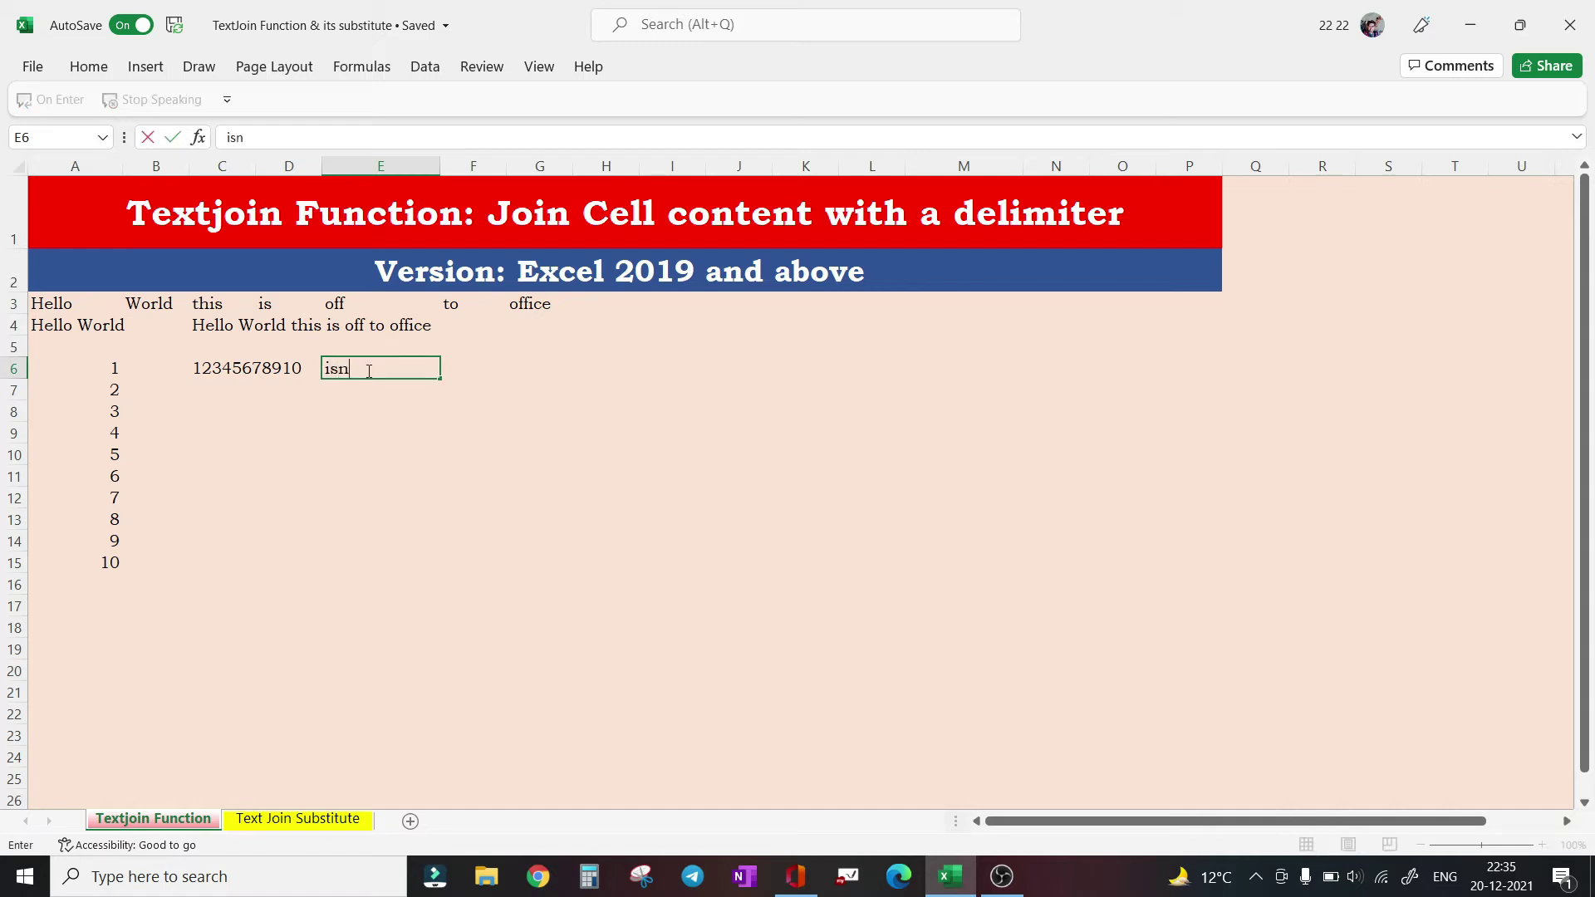
pyautogui.press('BackSpace')
pyautogui.press('BackSpace')
pyautogui.press('BackSpace')
pyautogui.write('=isnum')
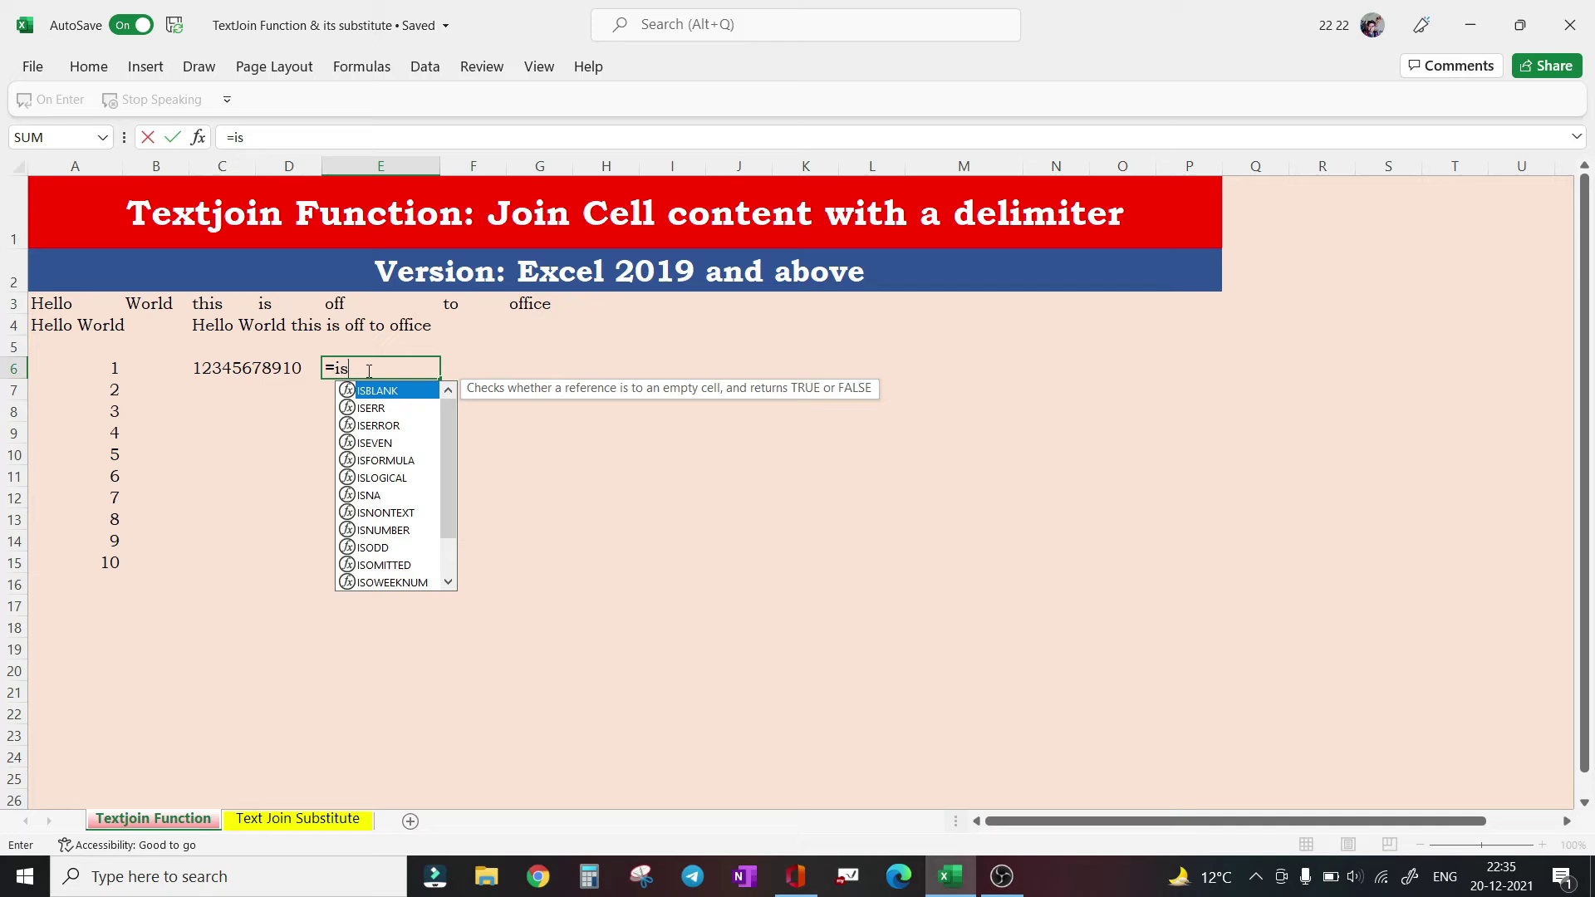
pyautogui.press('Tab')
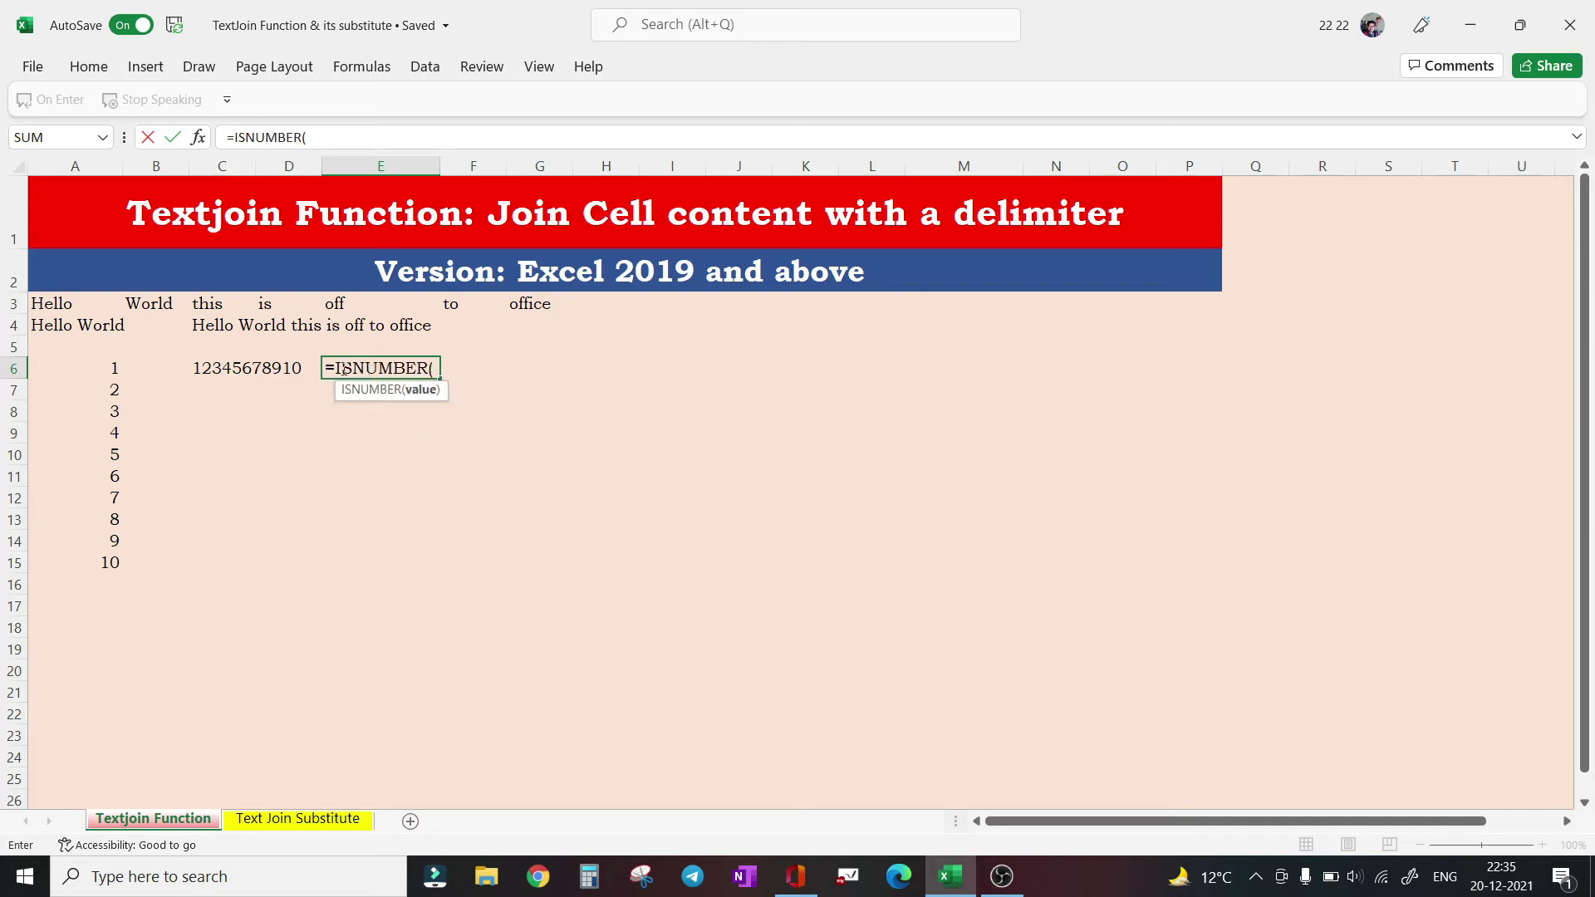
pyautogui.click(225, 371)
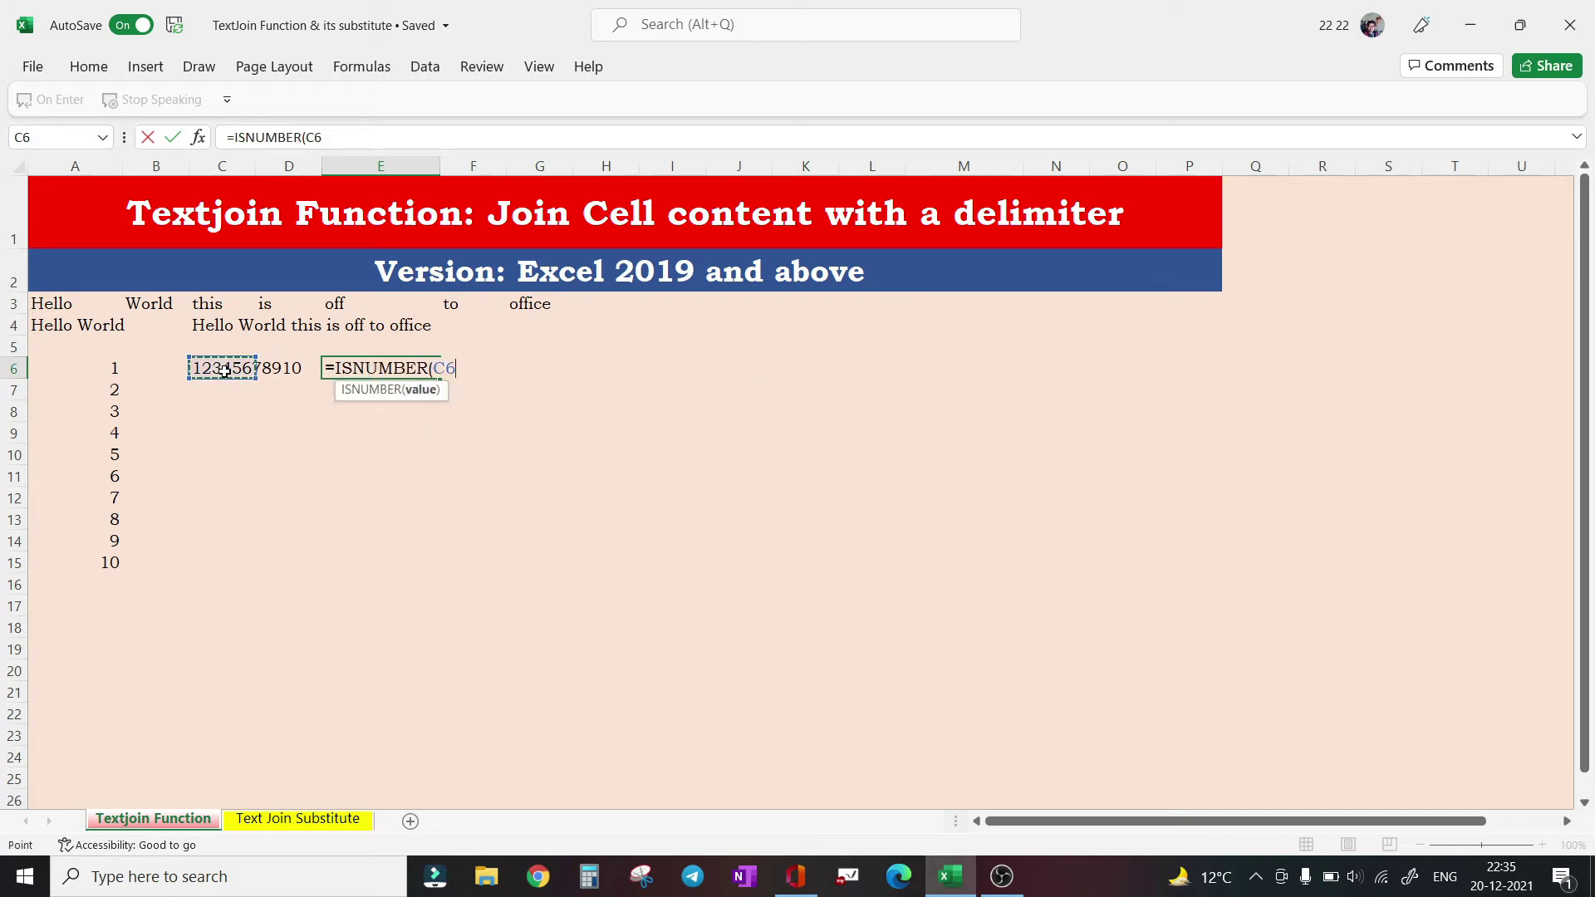
pyautogui.press('Return')
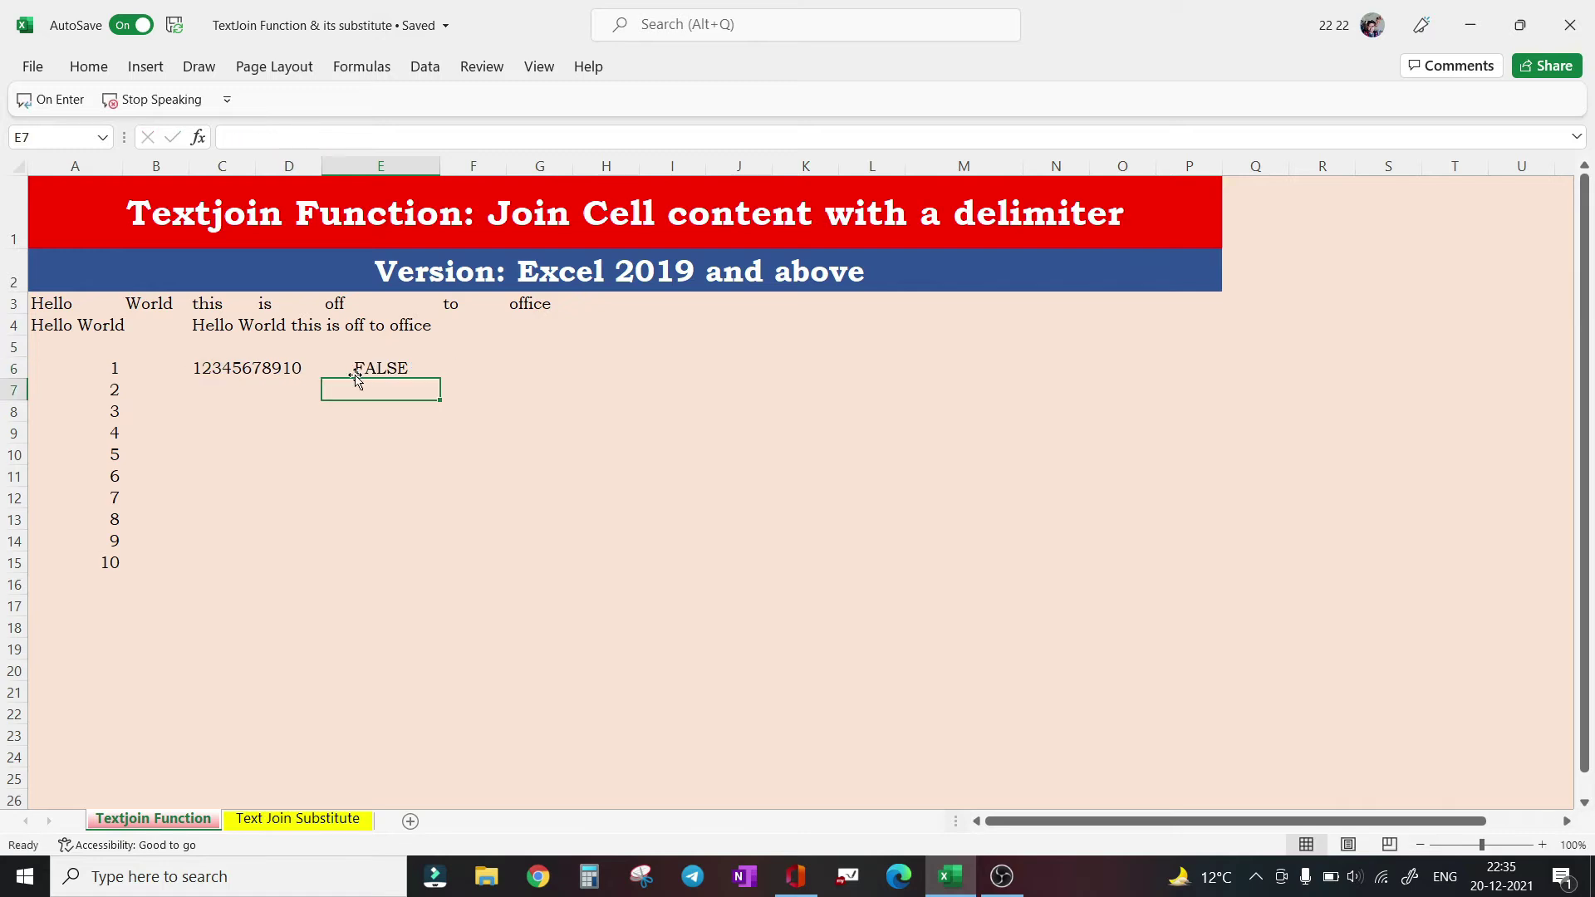
# In F6, enter =ISTEXT(C6), which returns TRUE
pyautogui.click(467, 366)
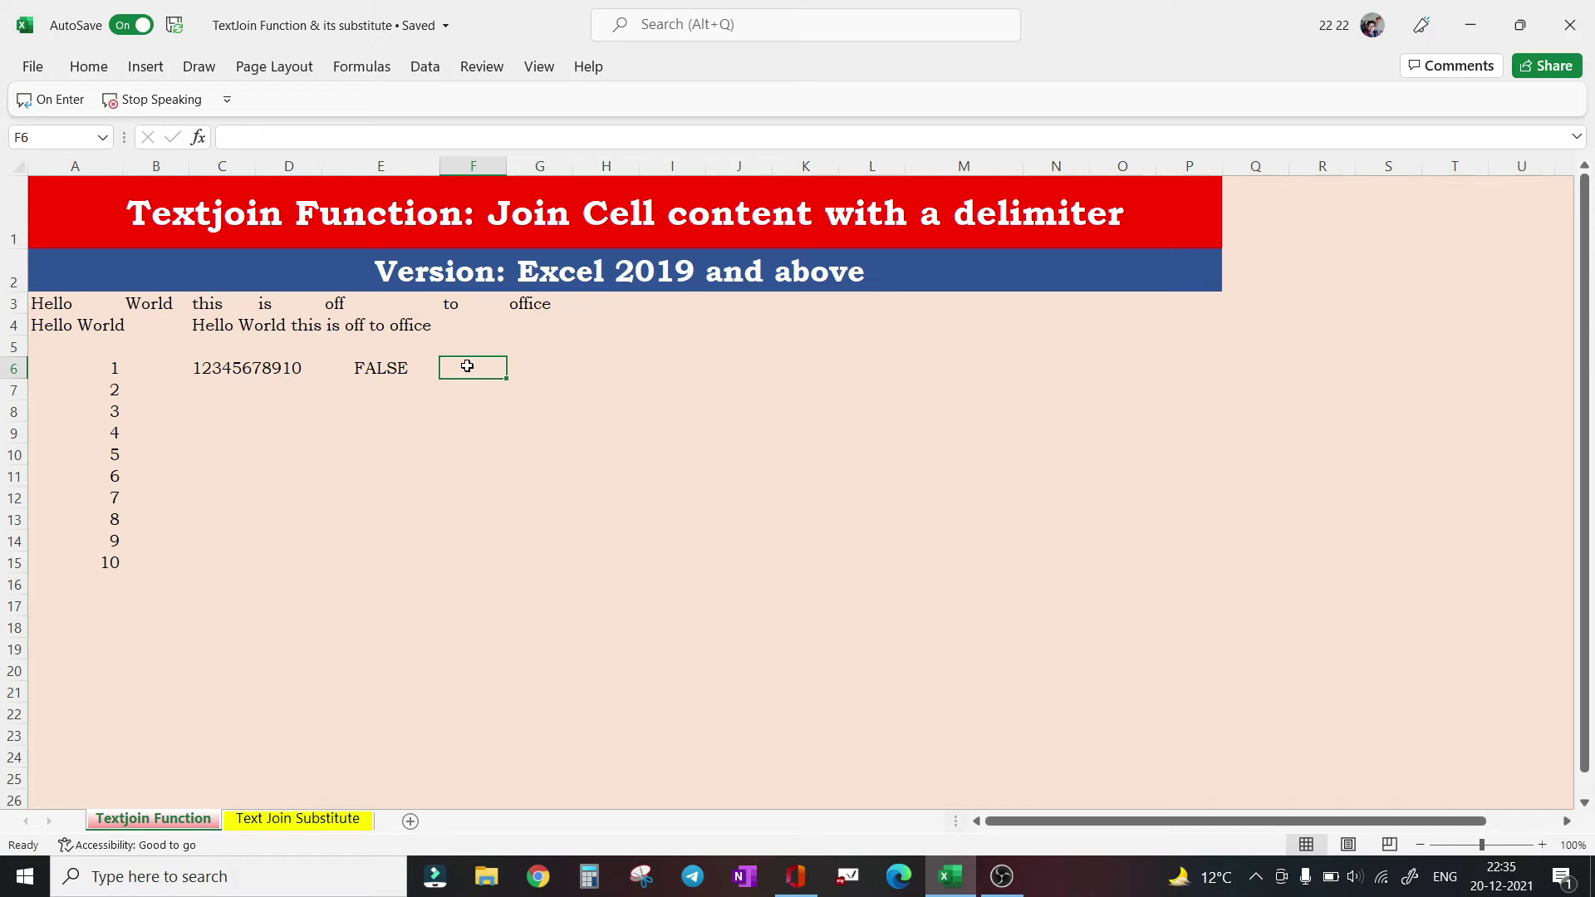
pyautogui.write('=iste')
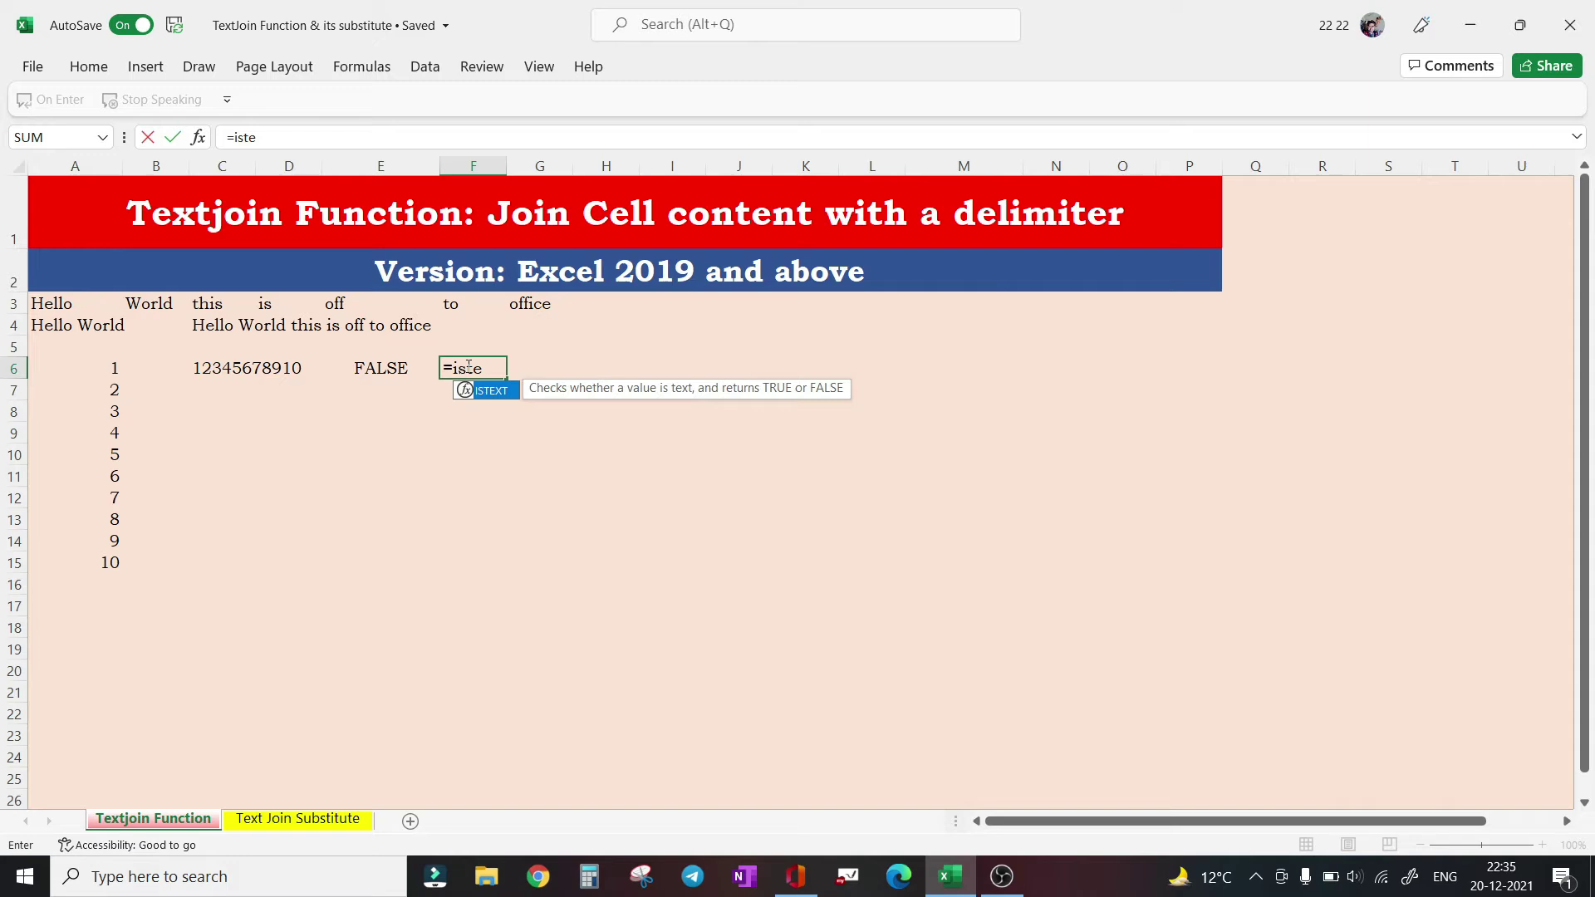
pyautogui.write('x')
pyautogui.press('Tab')
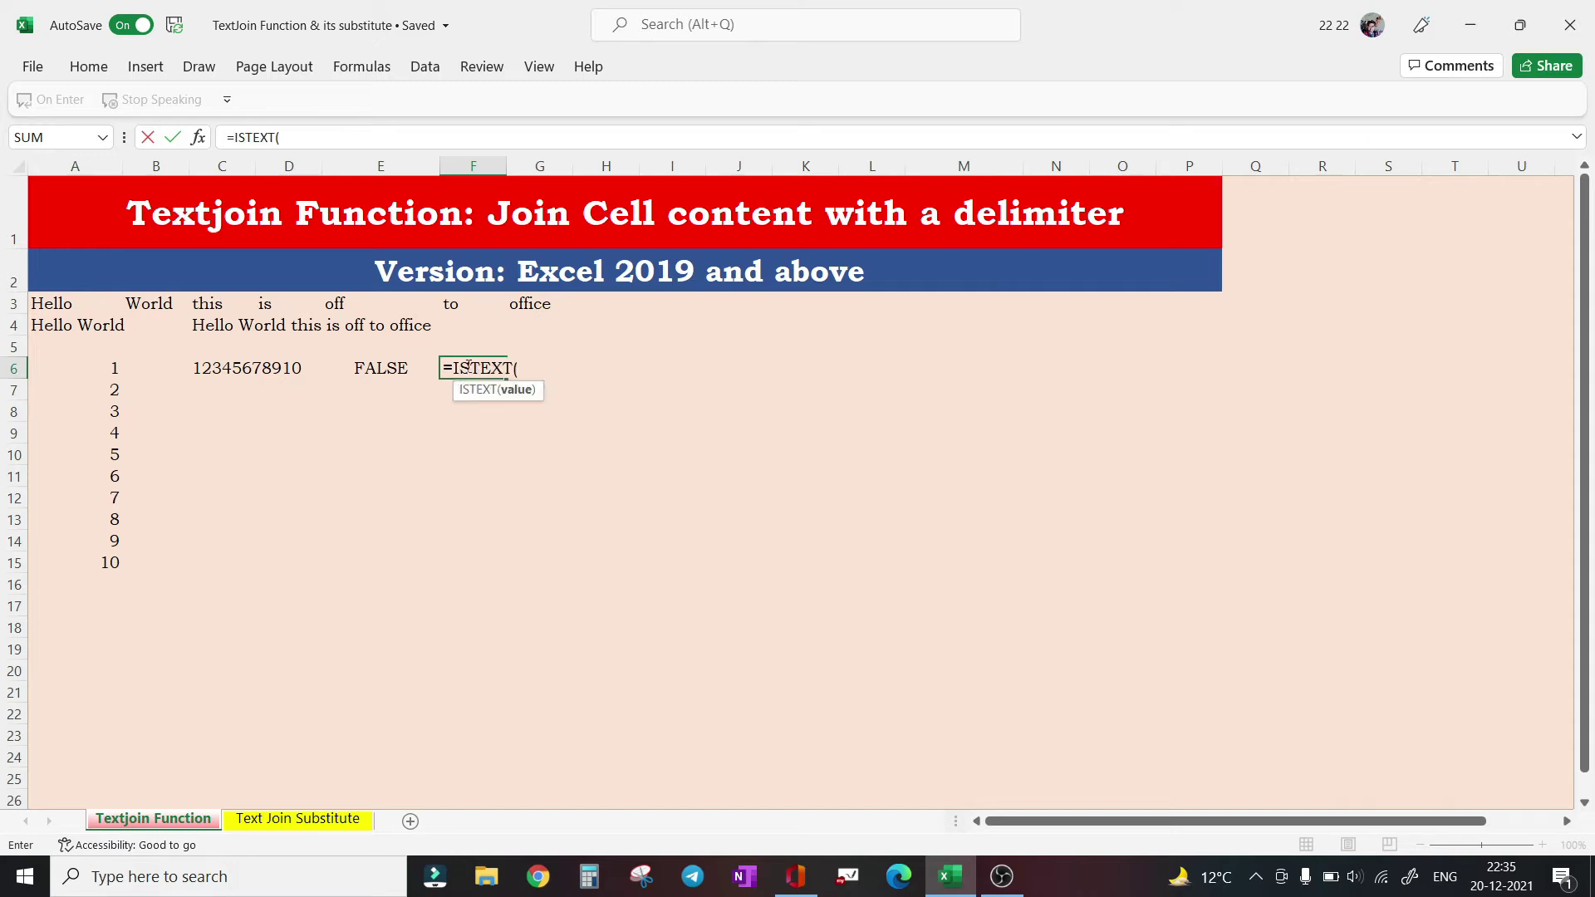
pyautogui.click(240, 367)
pyautogui.press('Return')
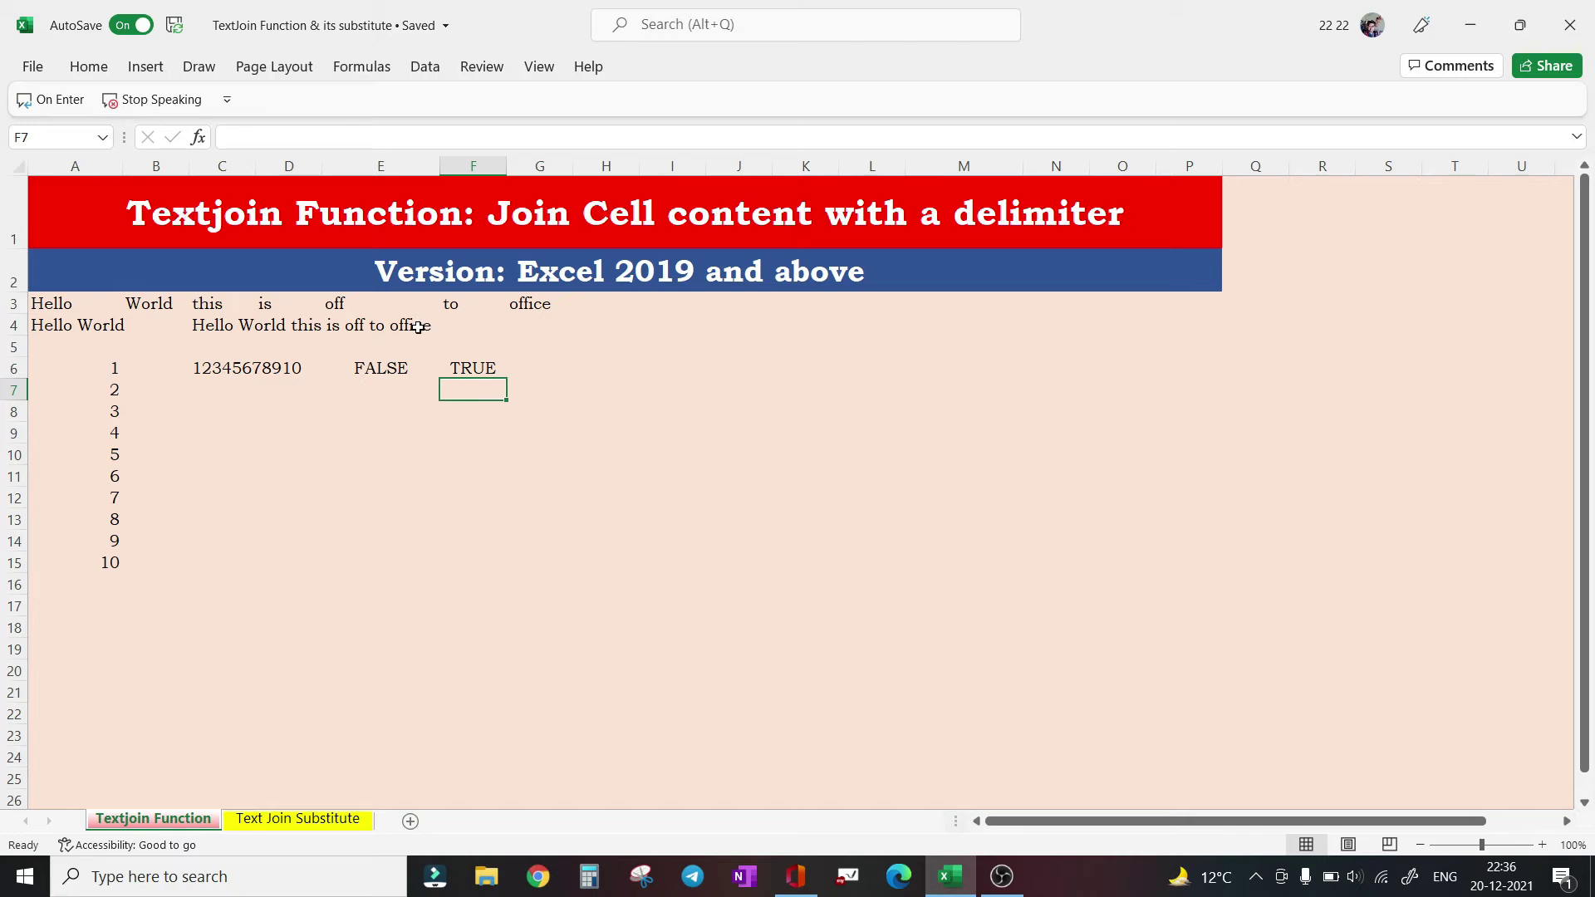
# Edit C6's TEXTJOIN formula to return a number, so E6 reads TRUE and F6 FALSE
pyautogui.click(237, 367)
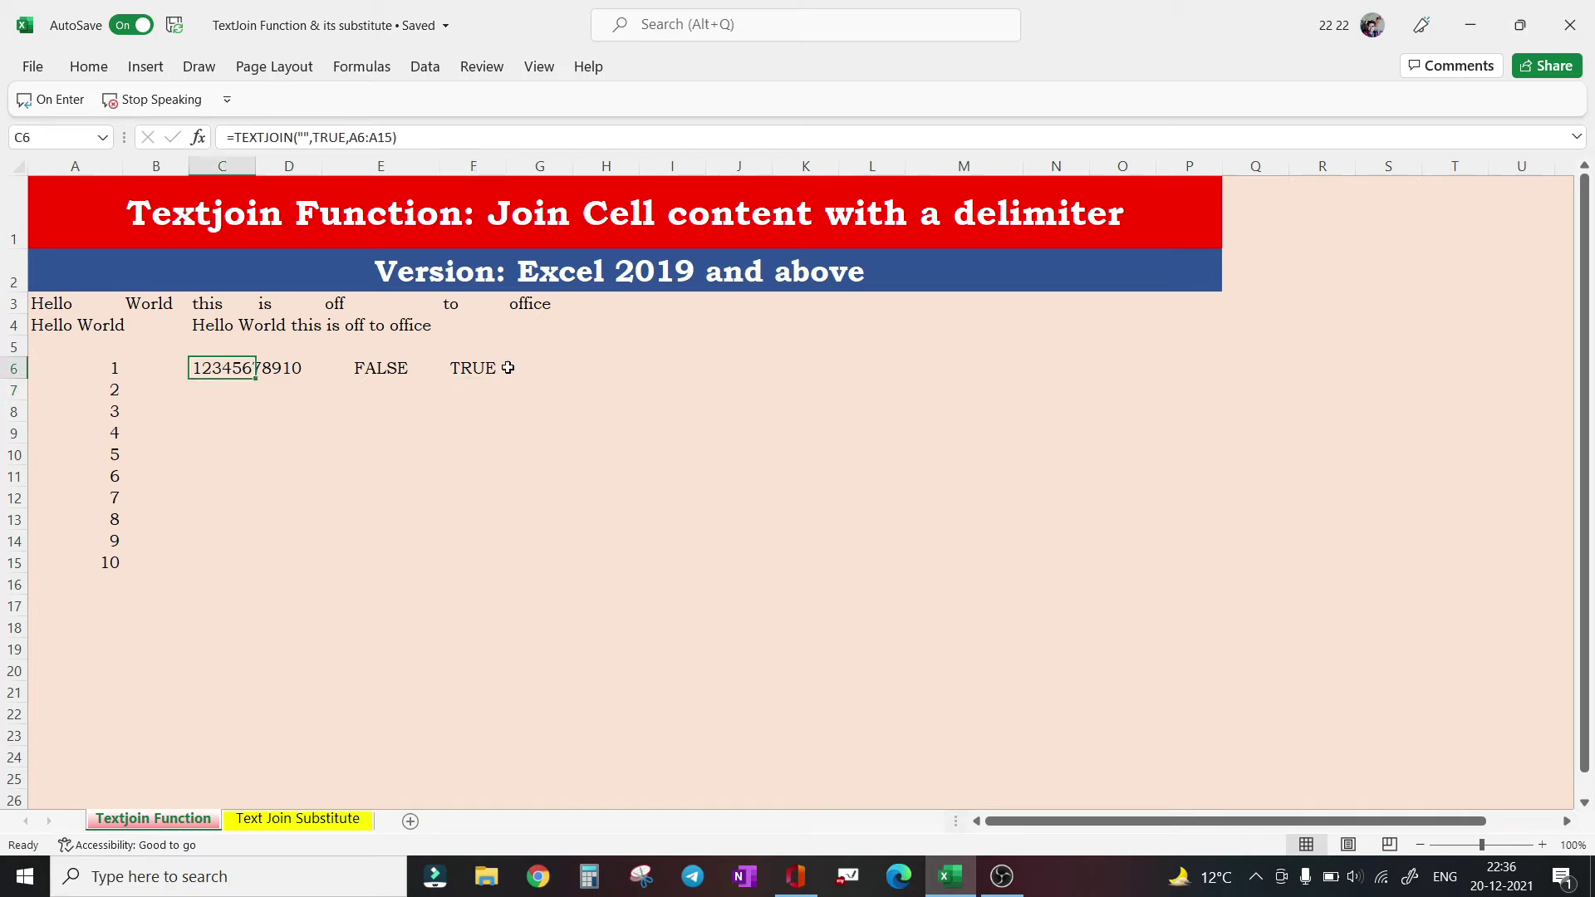
pyautogui.doubleClick(195, 364)
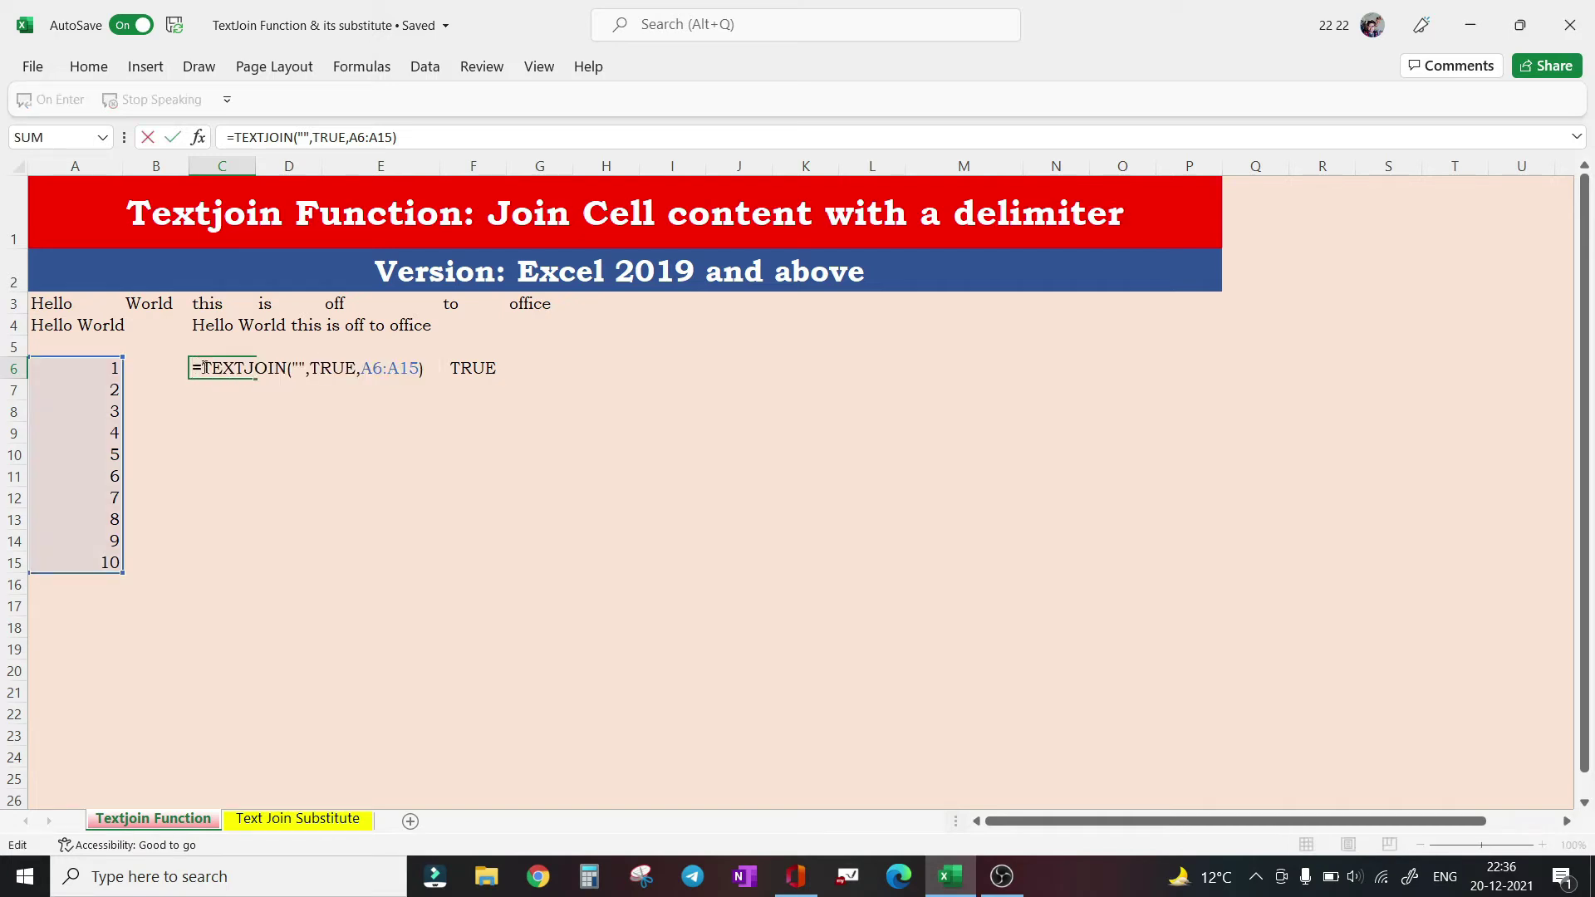
pyautogui.write('1')
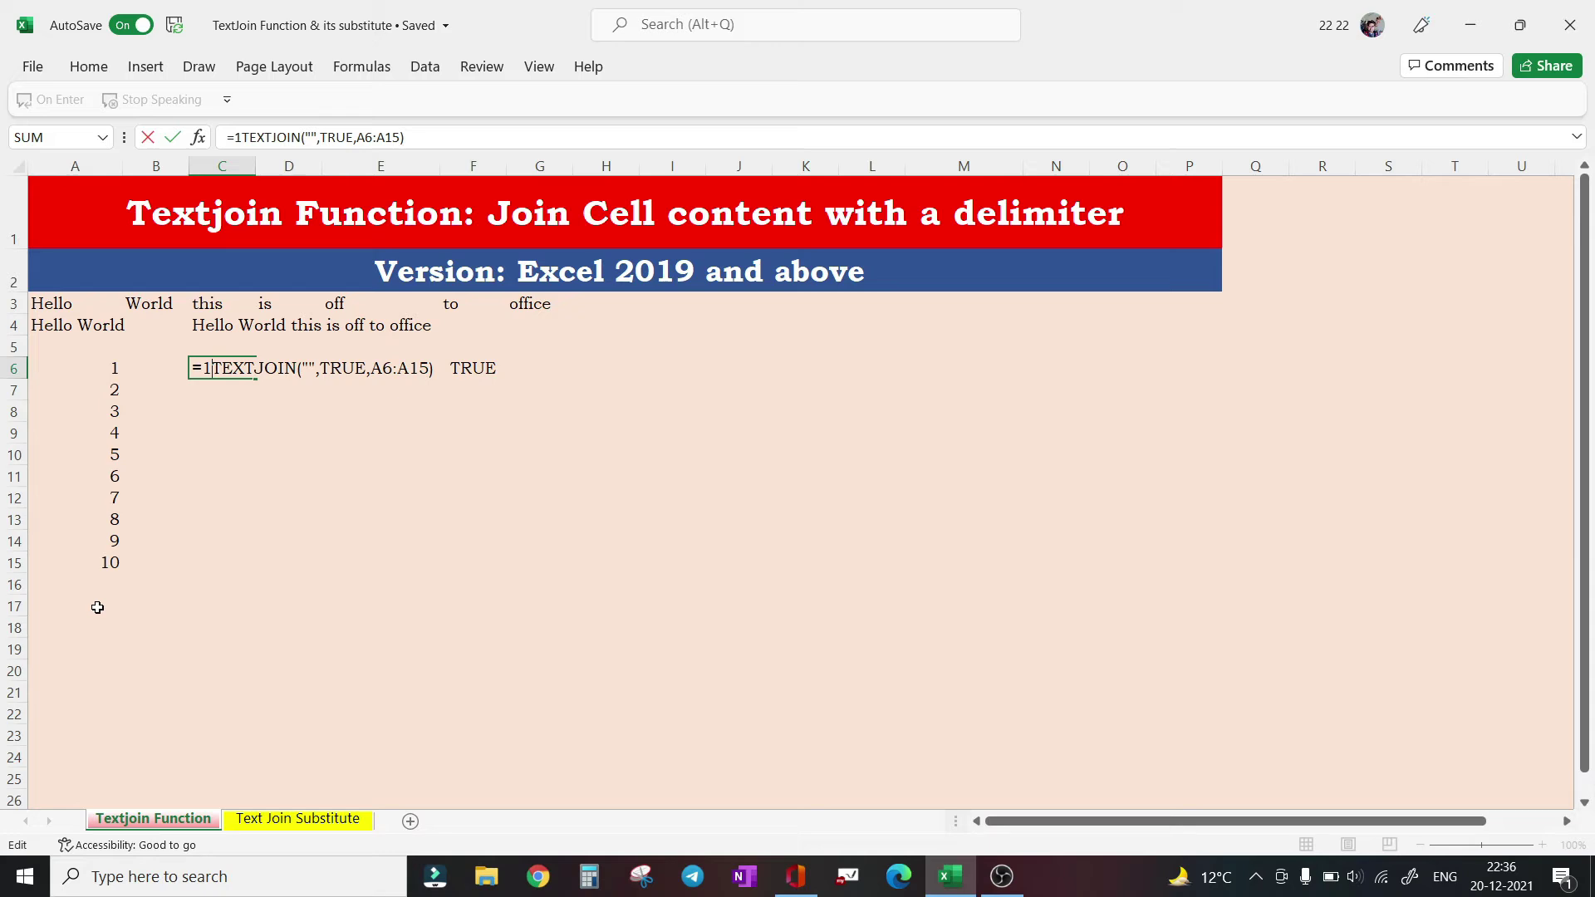
pyautogui.press('BackSpace')
pyautogui.press('Return')
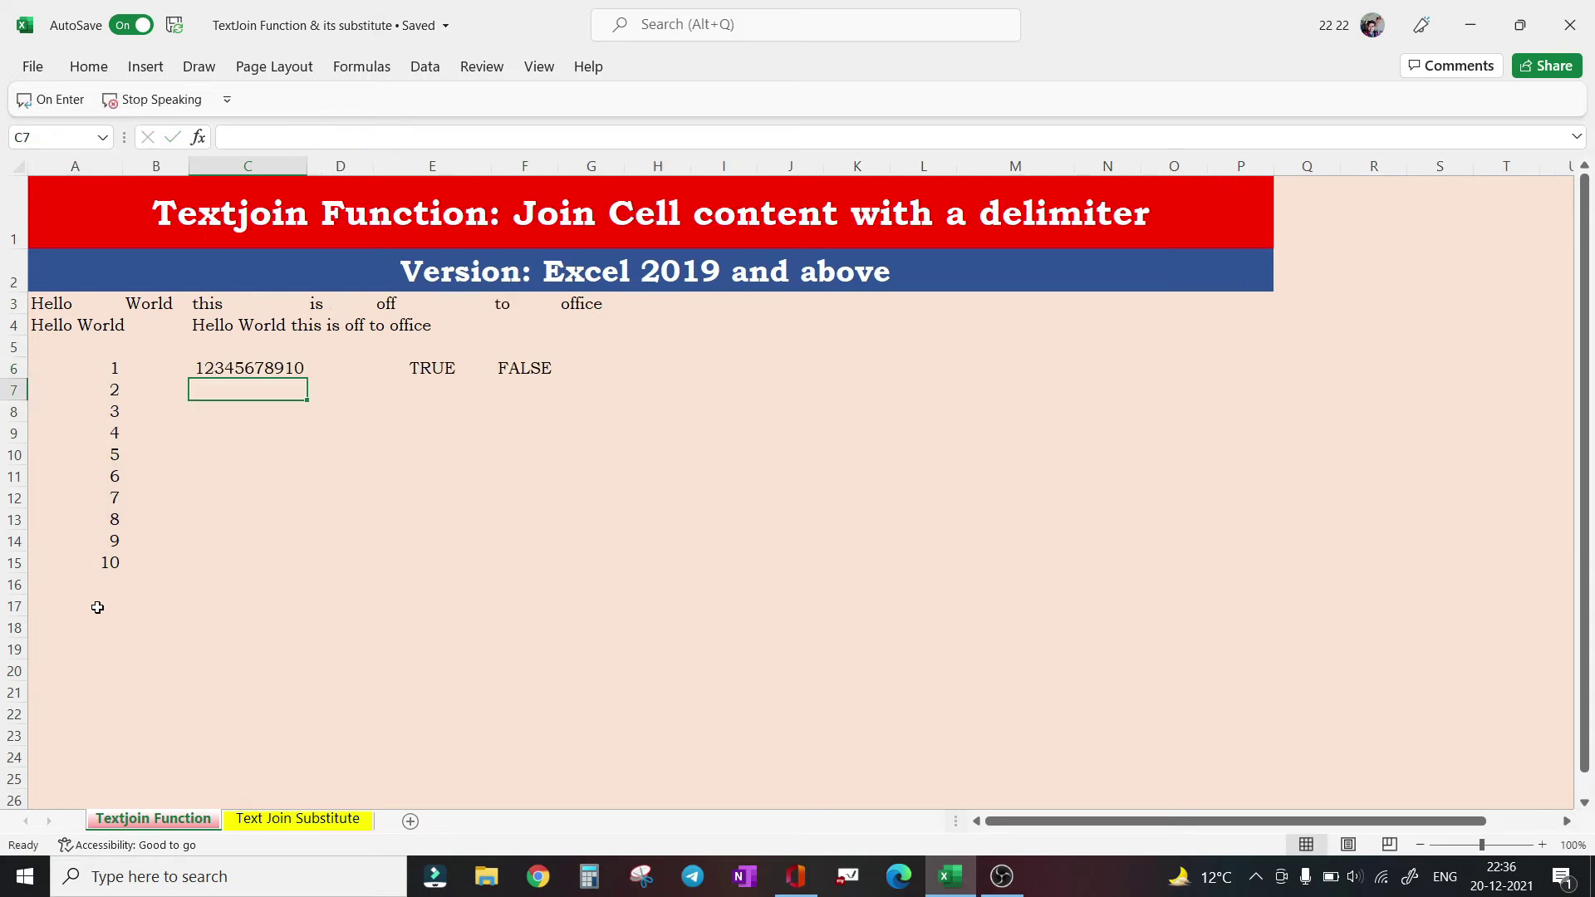
pyautogui.click(427, 368)
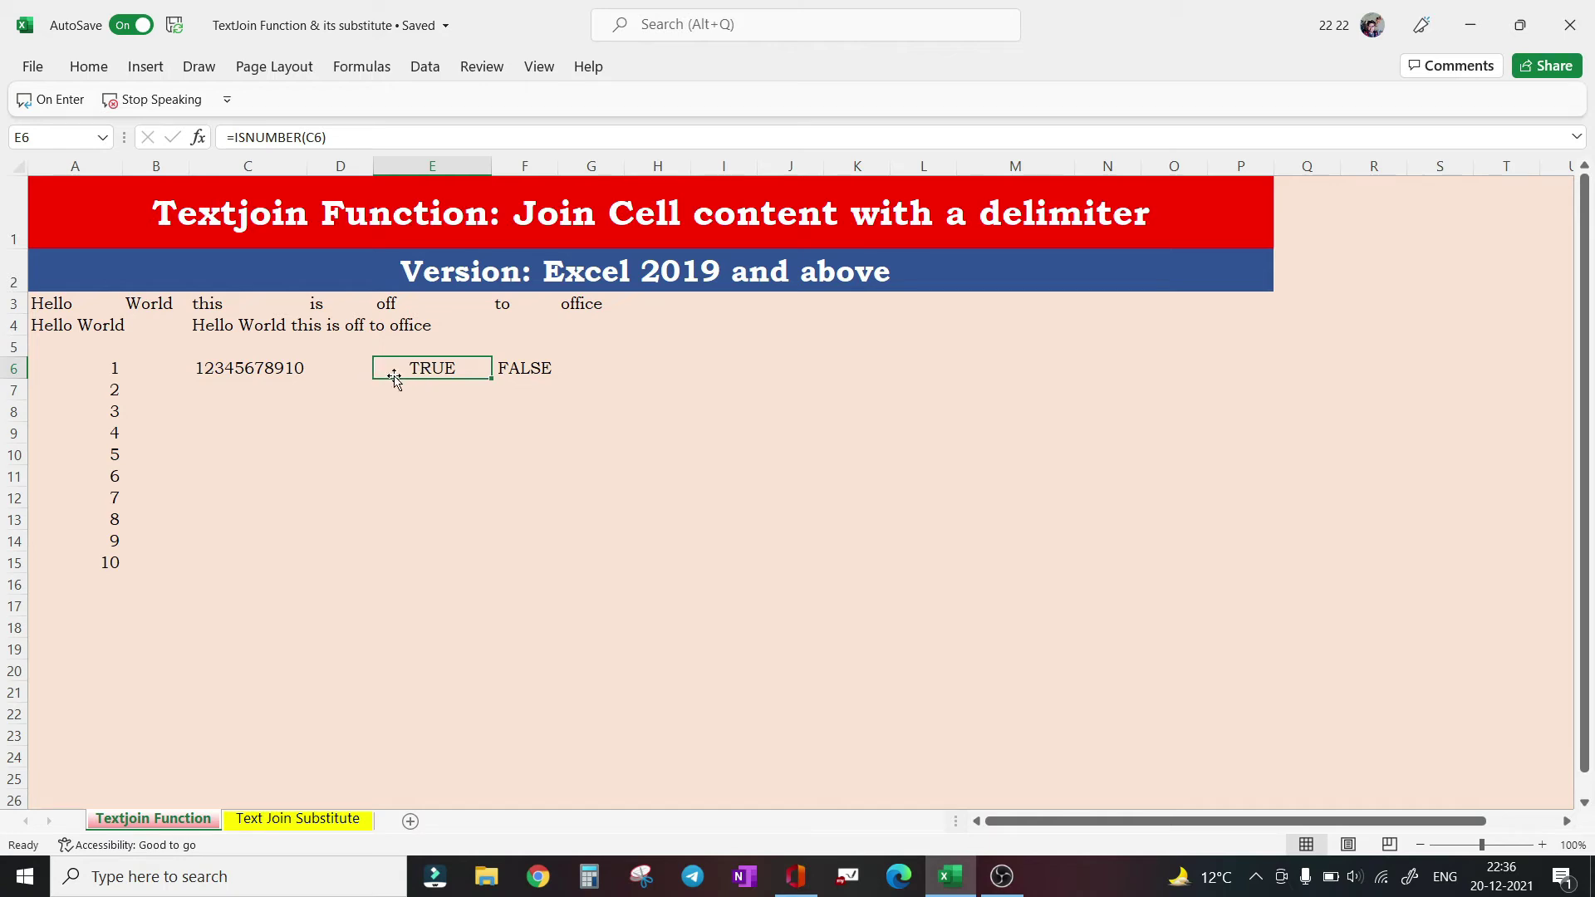
pyautogui.click(230, 390)
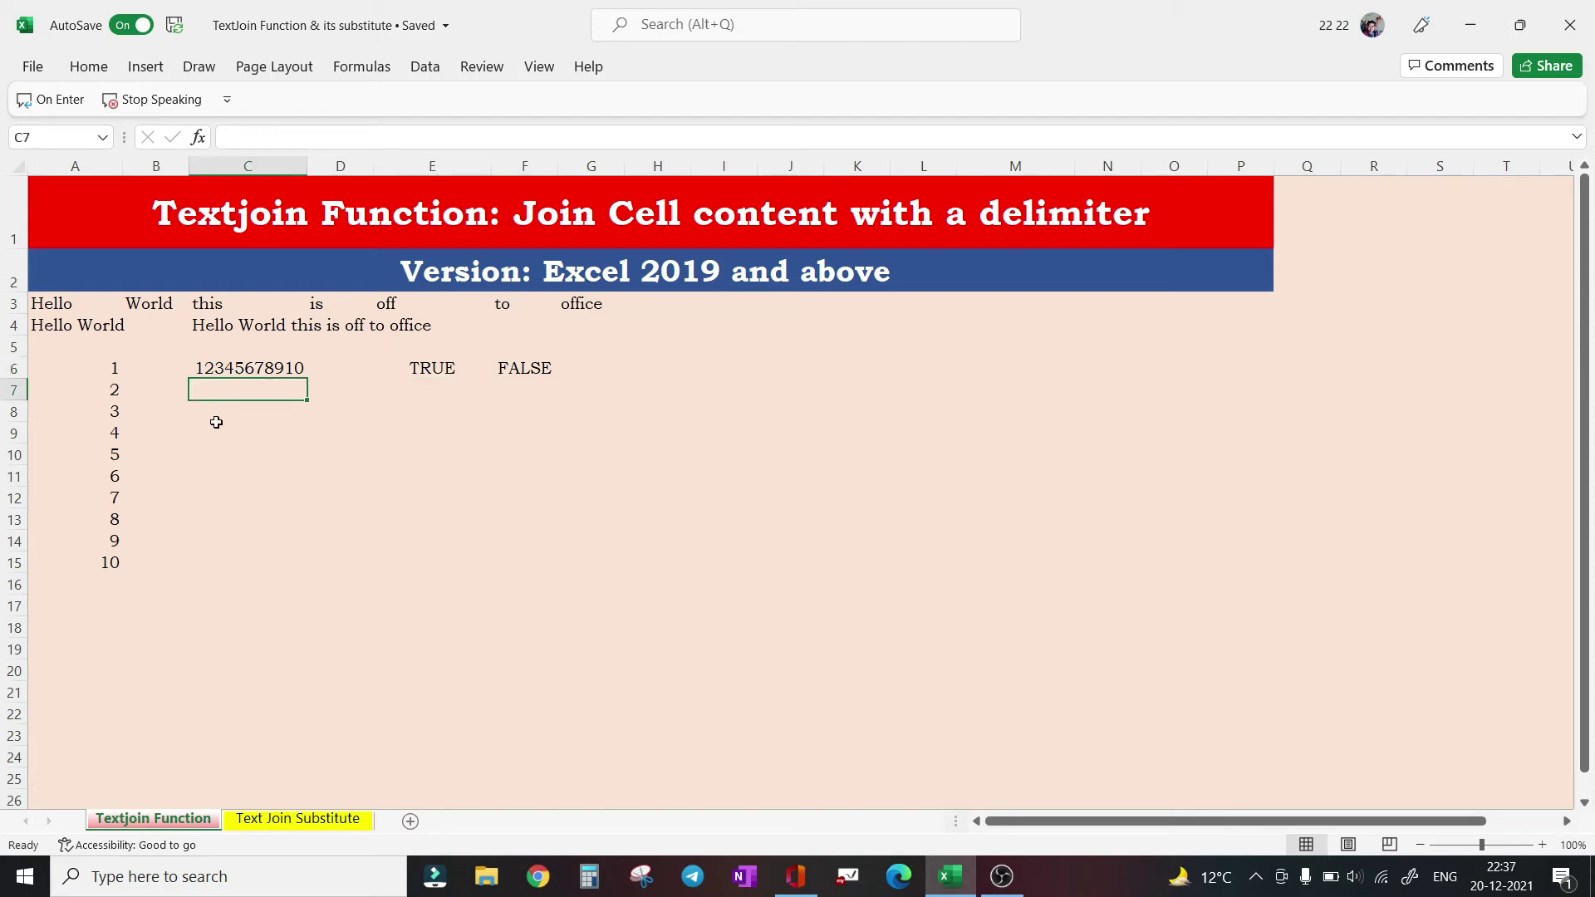
# Enter the dates 1-apr-21, 3-aug-21 and 15-dec-21 in C8 through C10
pyautogui.click(216, 422)
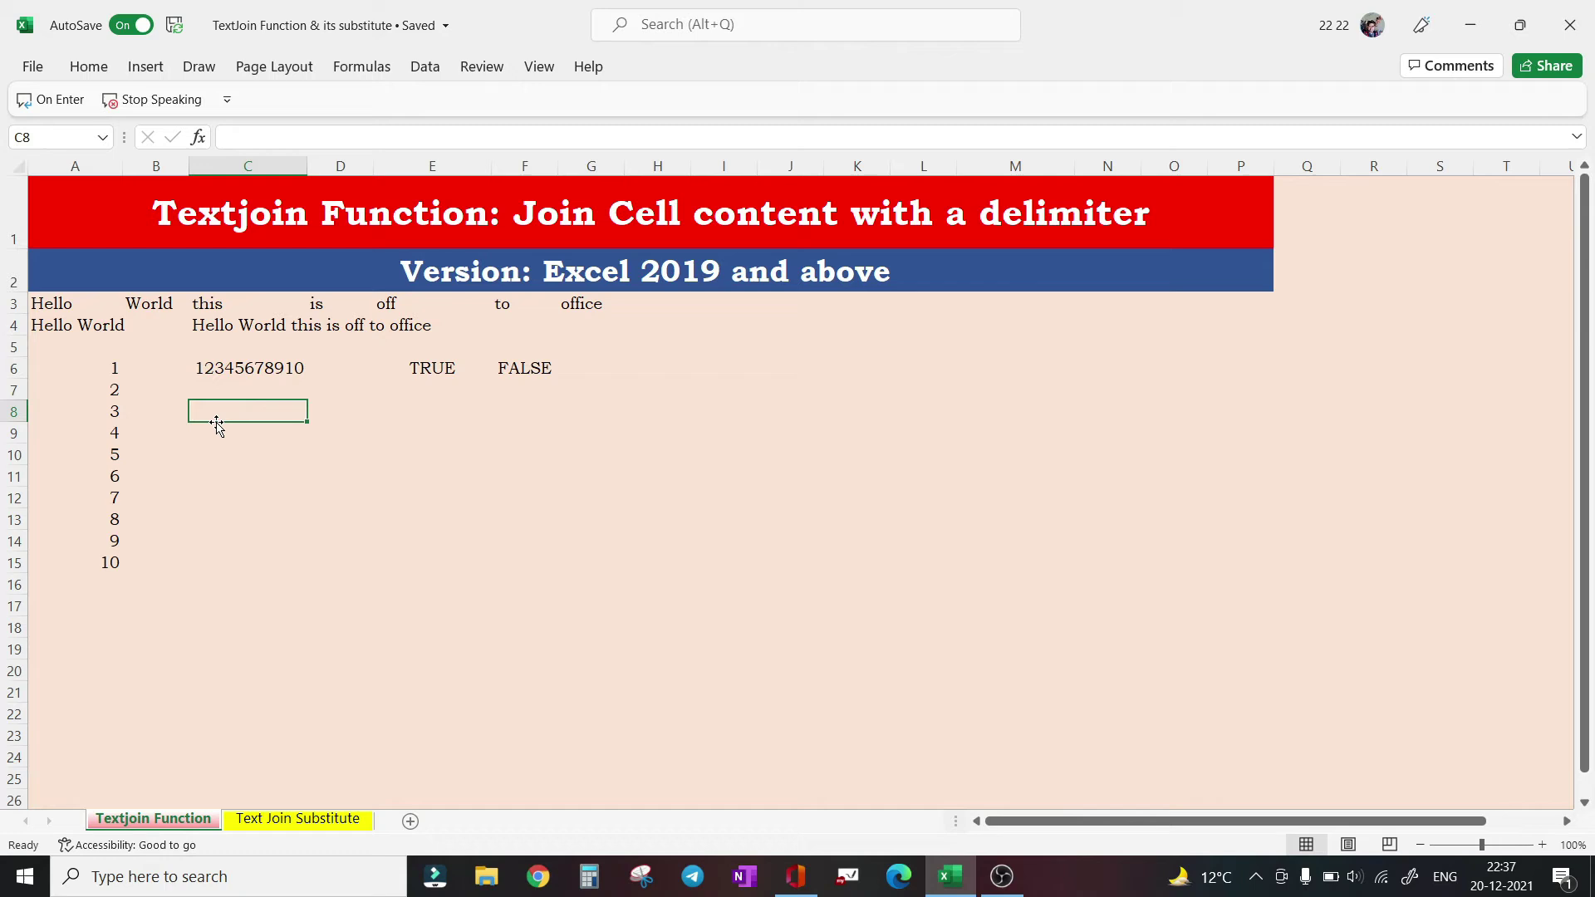
pyautogui.write('1')
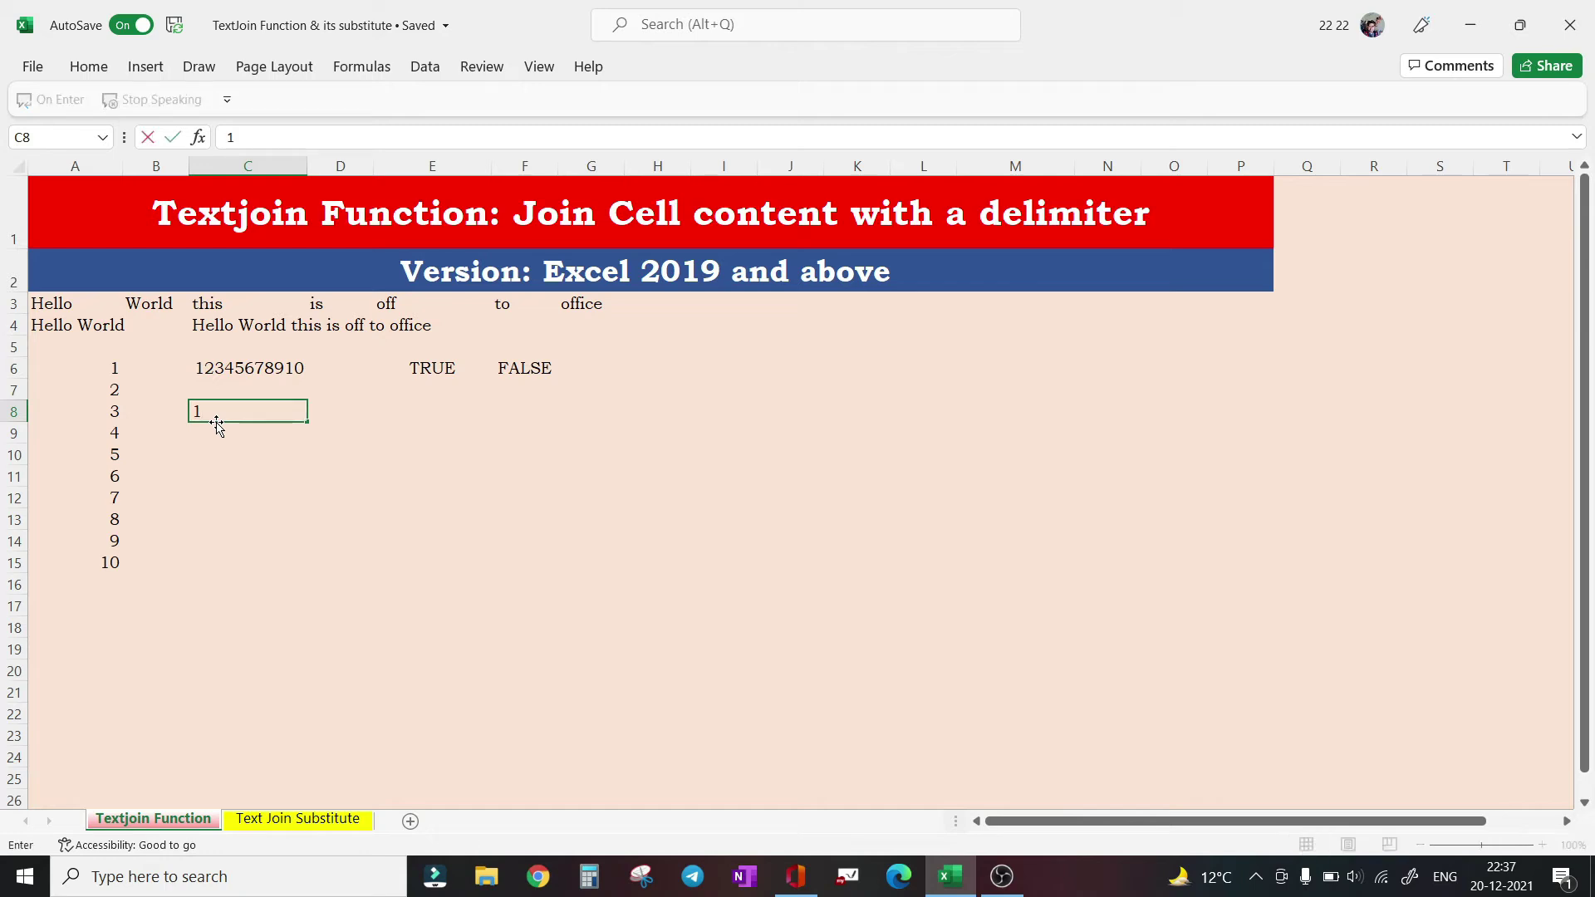
pyautogui.write('-apr-21')
pyautogui.press('Return')
pyautogui.write('3-')
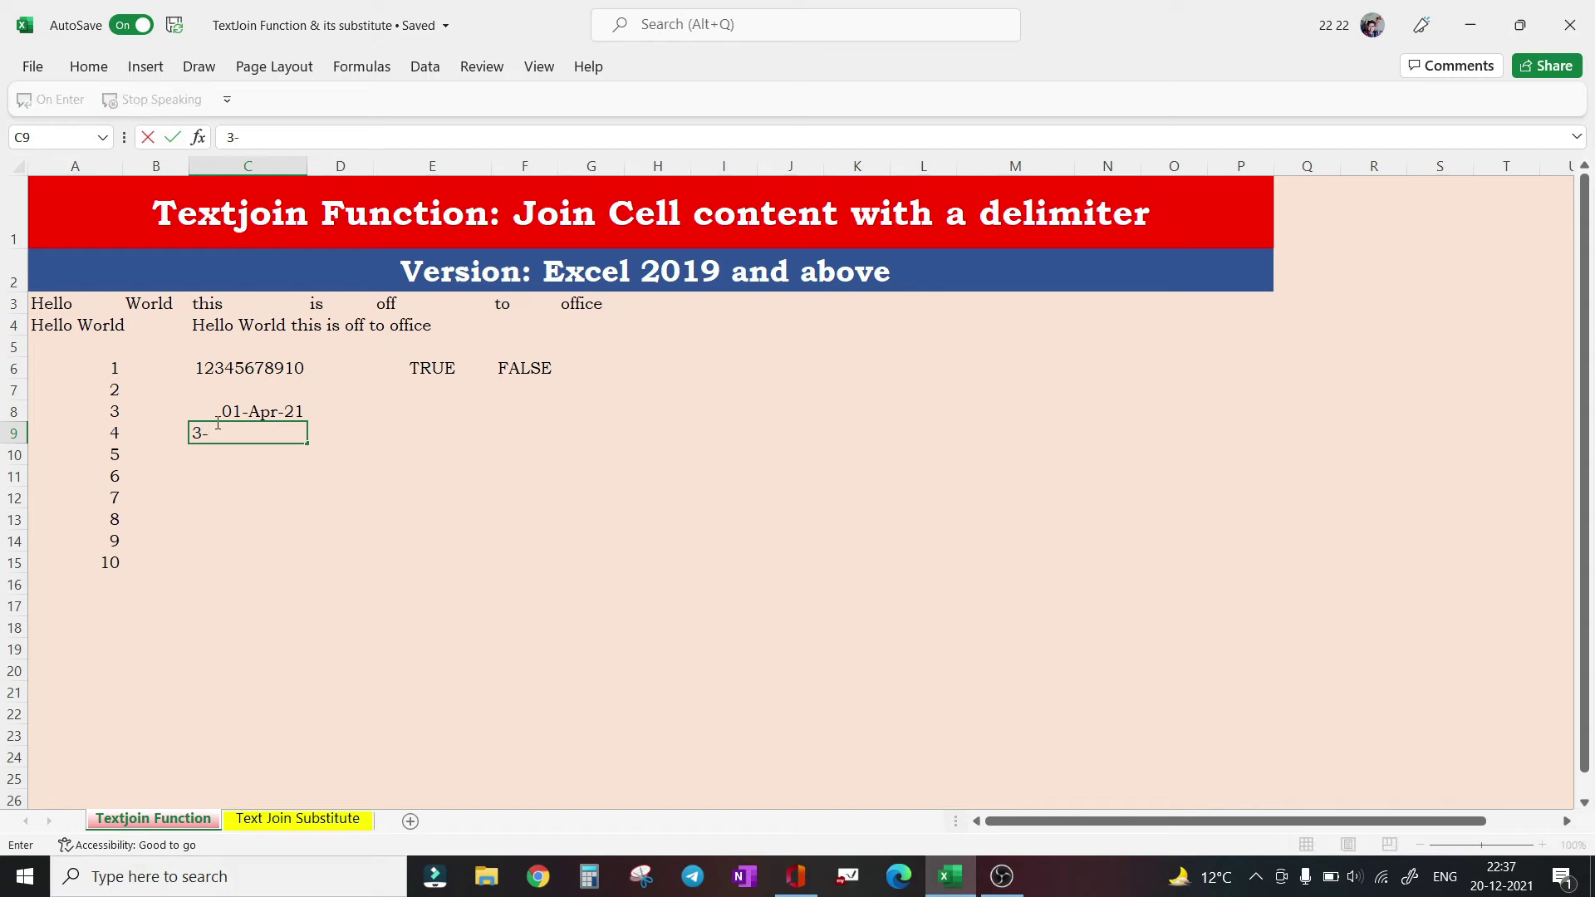
pyautogui.write('aug-21')
pyautogui.press('Return')
pyautogui.write('15')
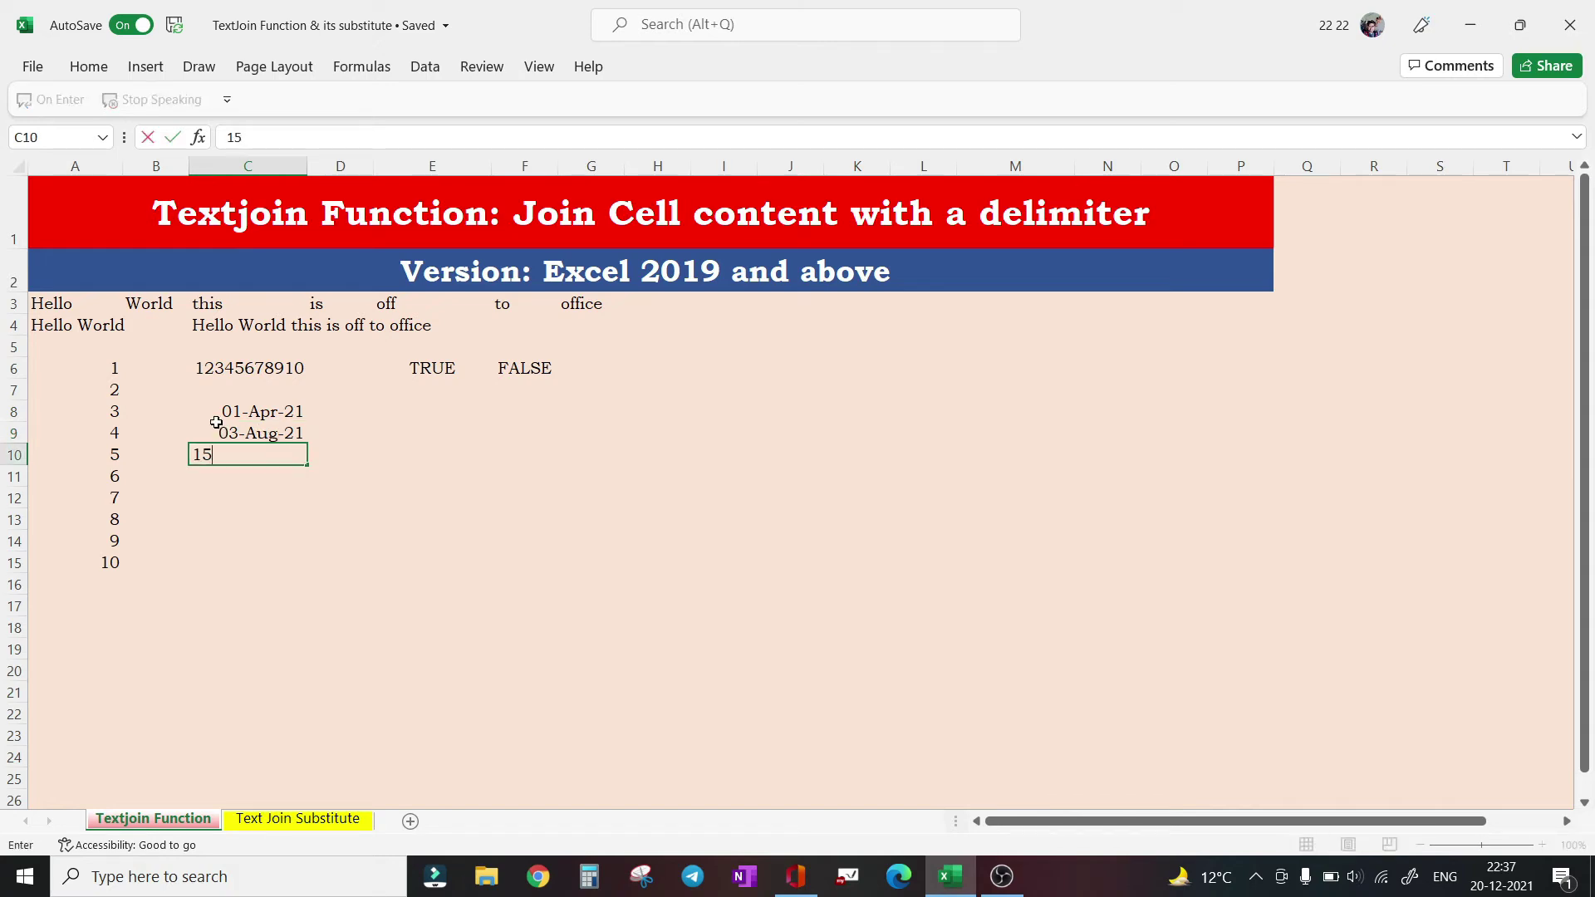
pyautogui.write('-dec-21')
pyautogui.press('Return')
pyautogui.click(417, 408)
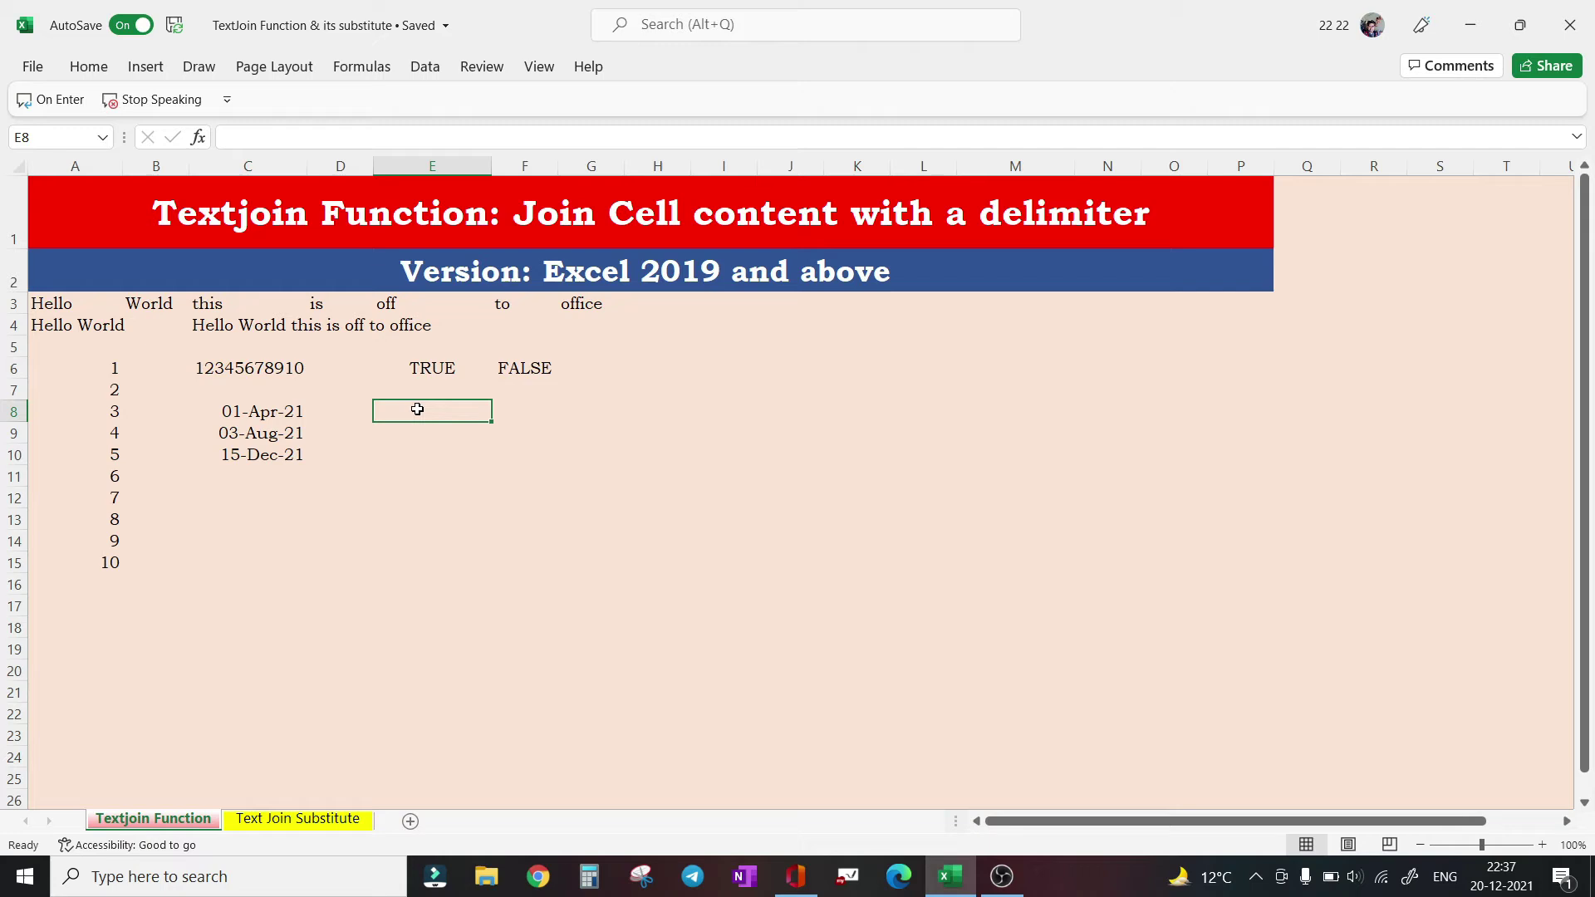
# In E8, enter =TEXTJOIN(",",TRUE,C8:C10), giving serial numbers 44287,44411,44545
pyautogui.write('=')
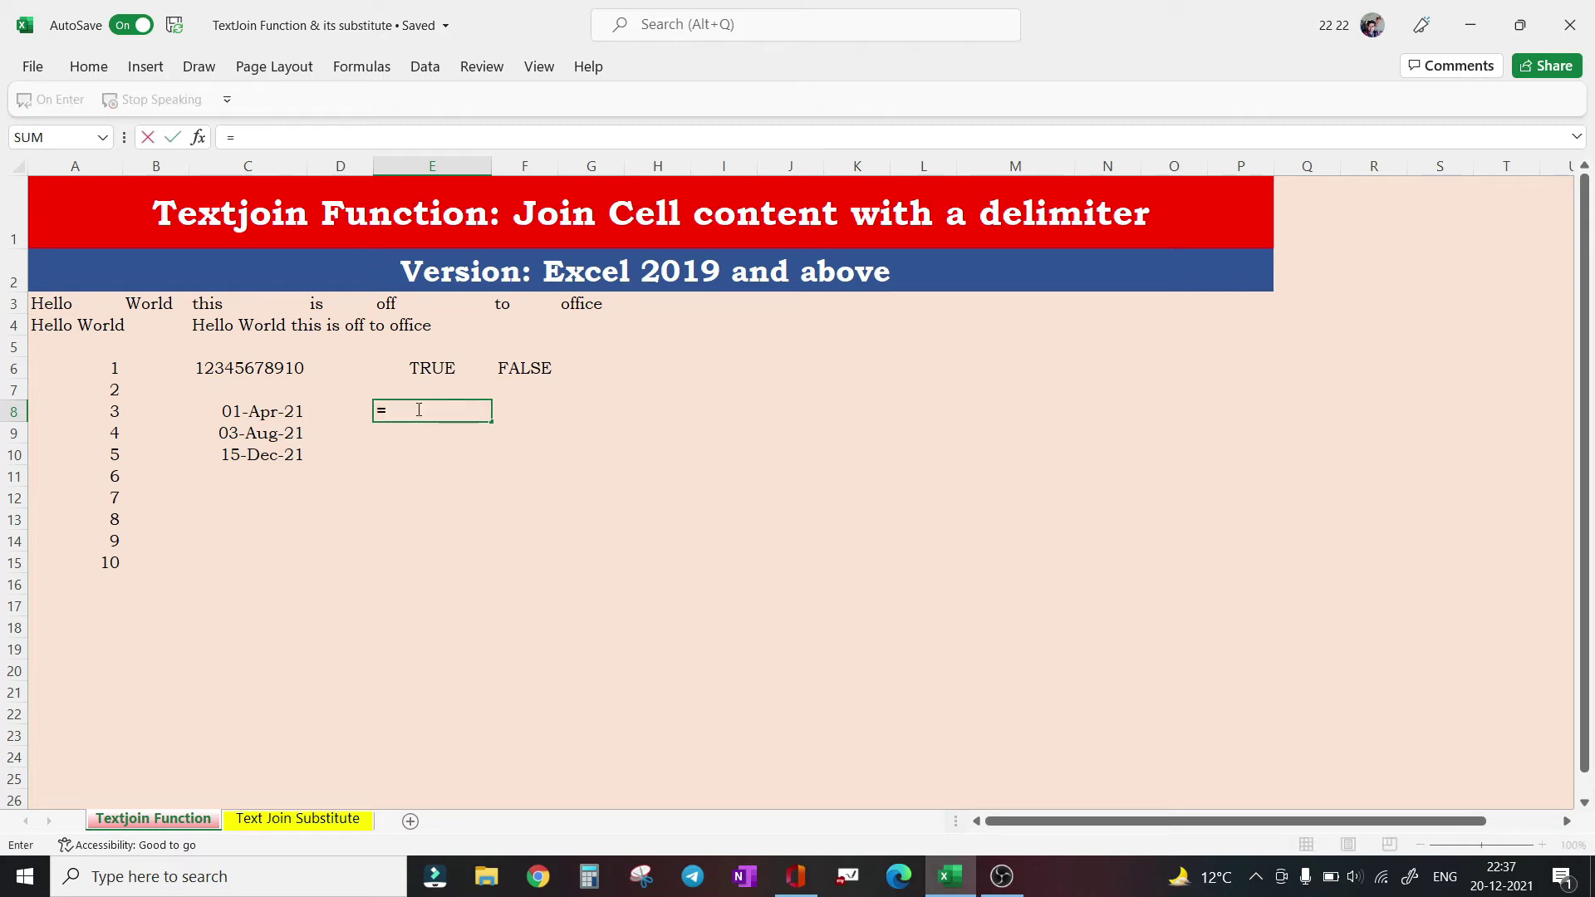
pyautogui.write('textj')
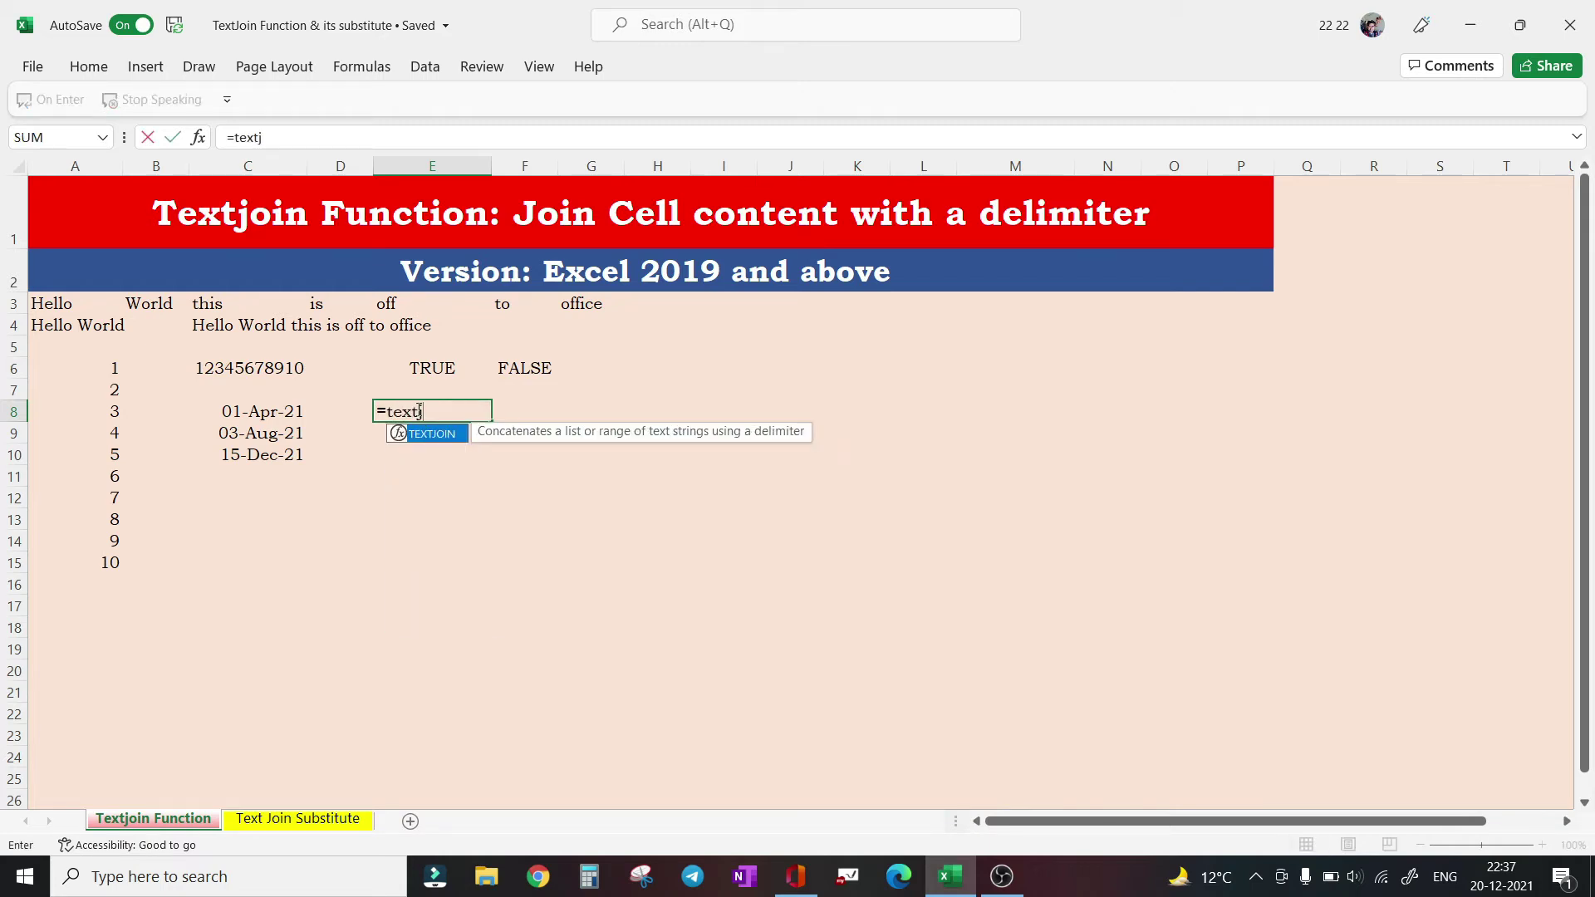
pyautogui.press('Tab')
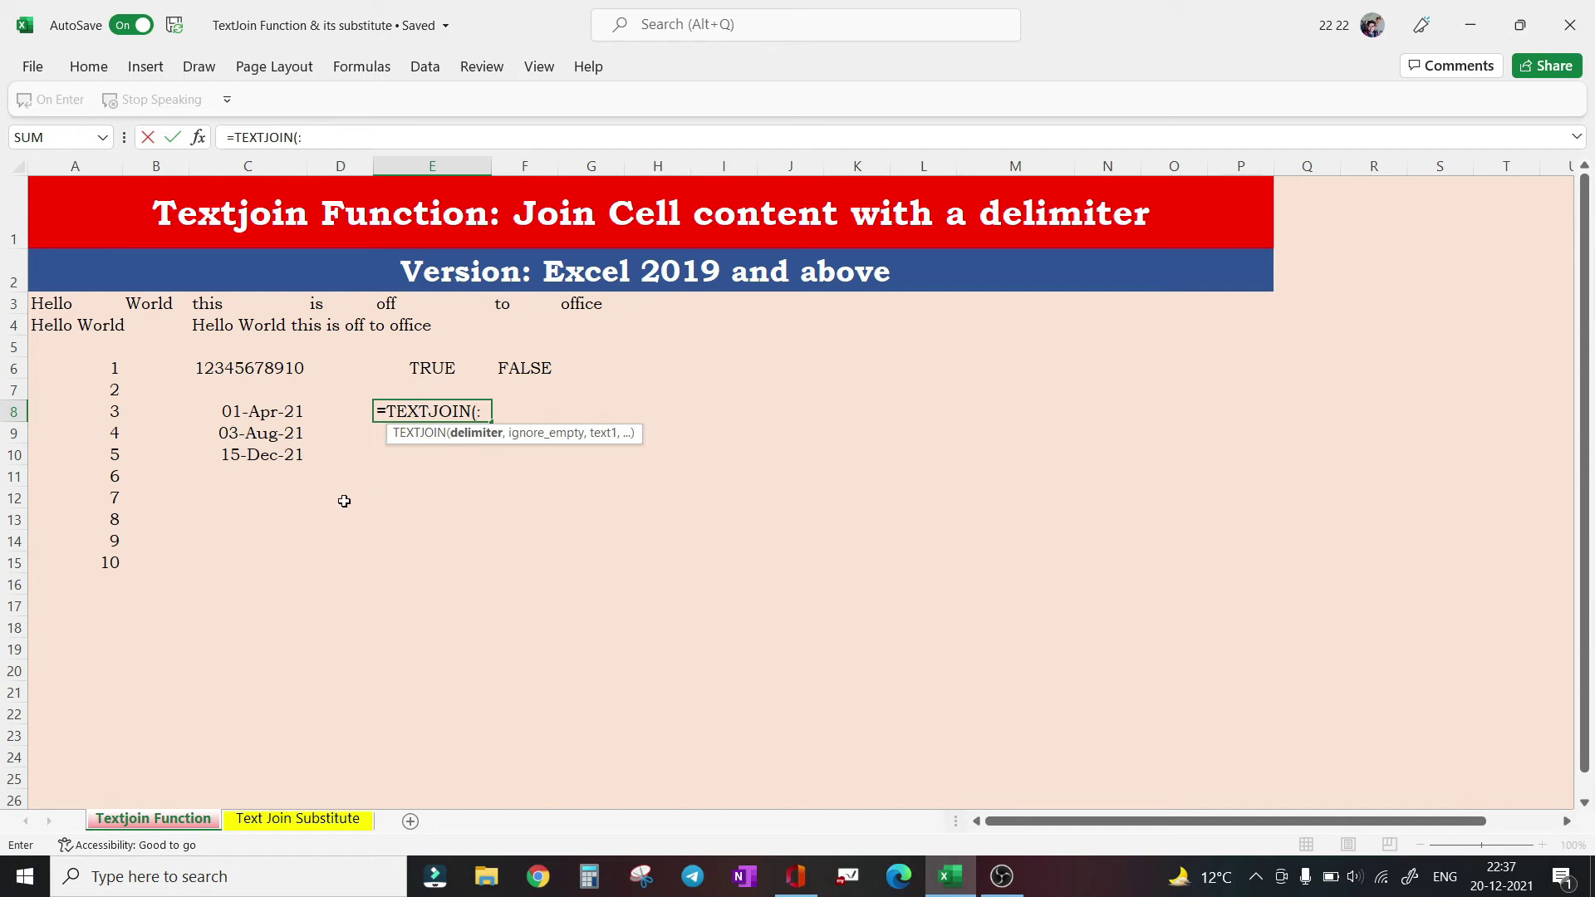
pyautogui.press('BackSpace')
pyautogui.write('",",')
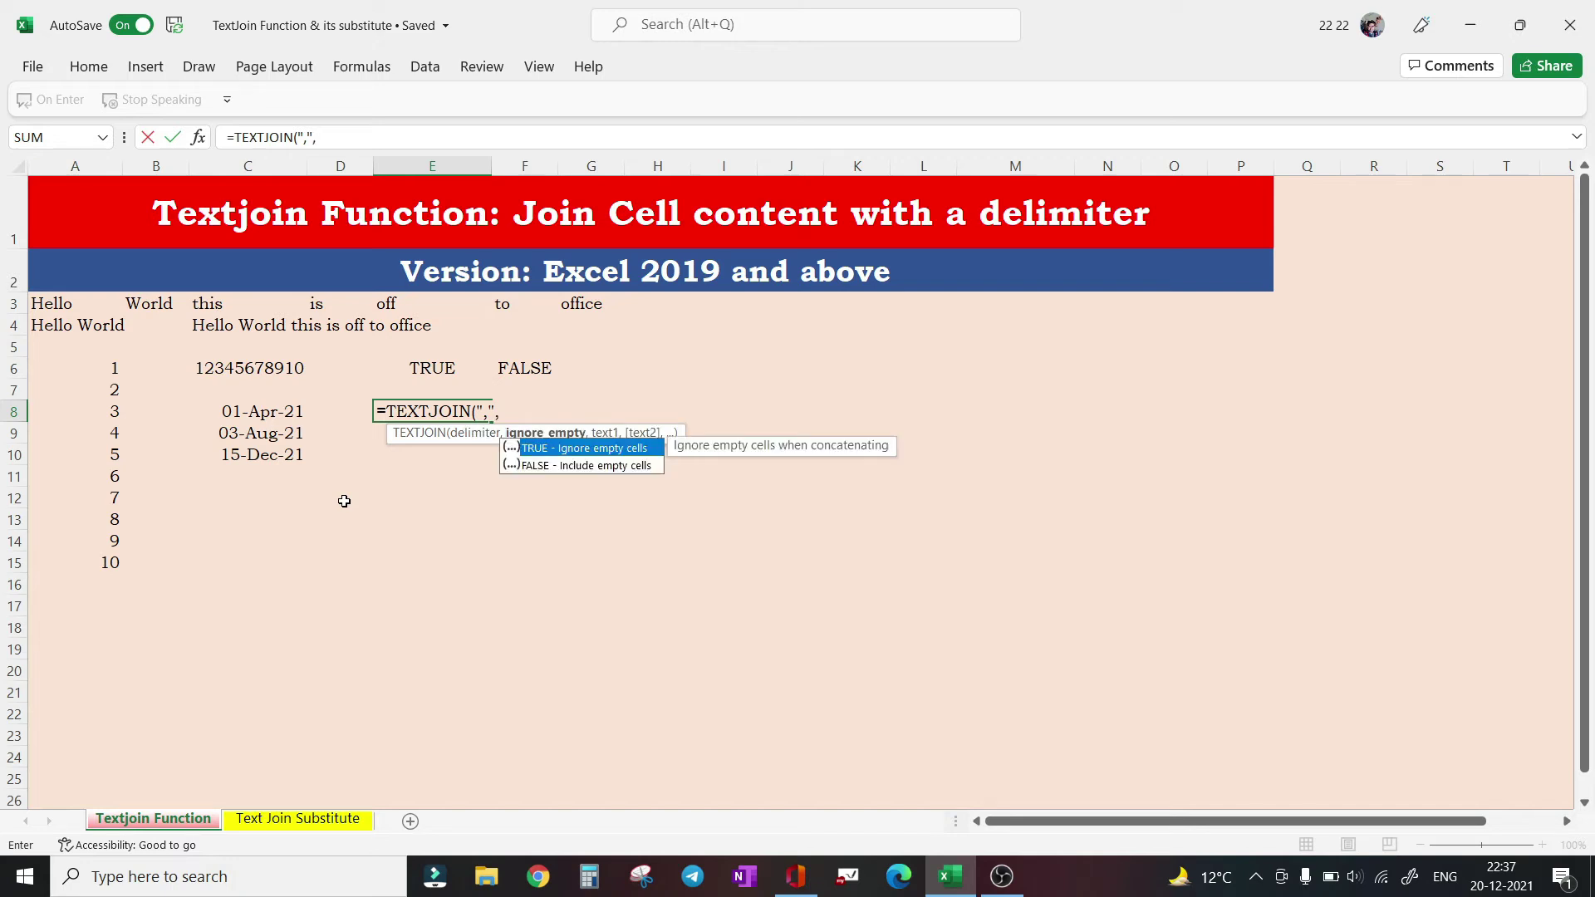
pyautogui.press('Tab')
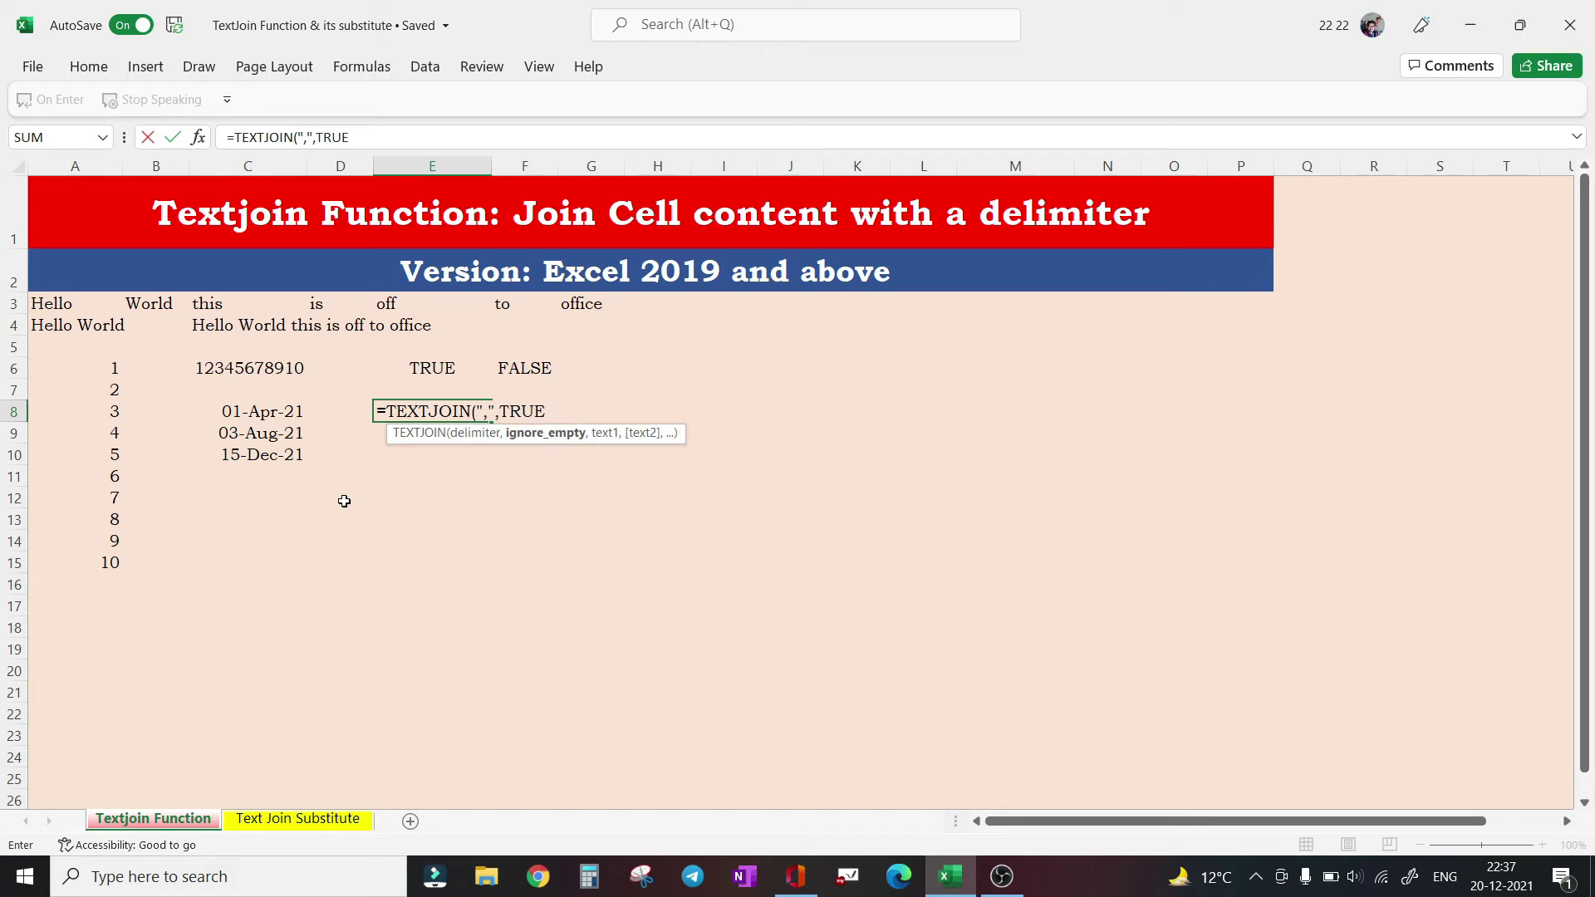
pyautogui.write(',')
pyautogui.click(274, 413)
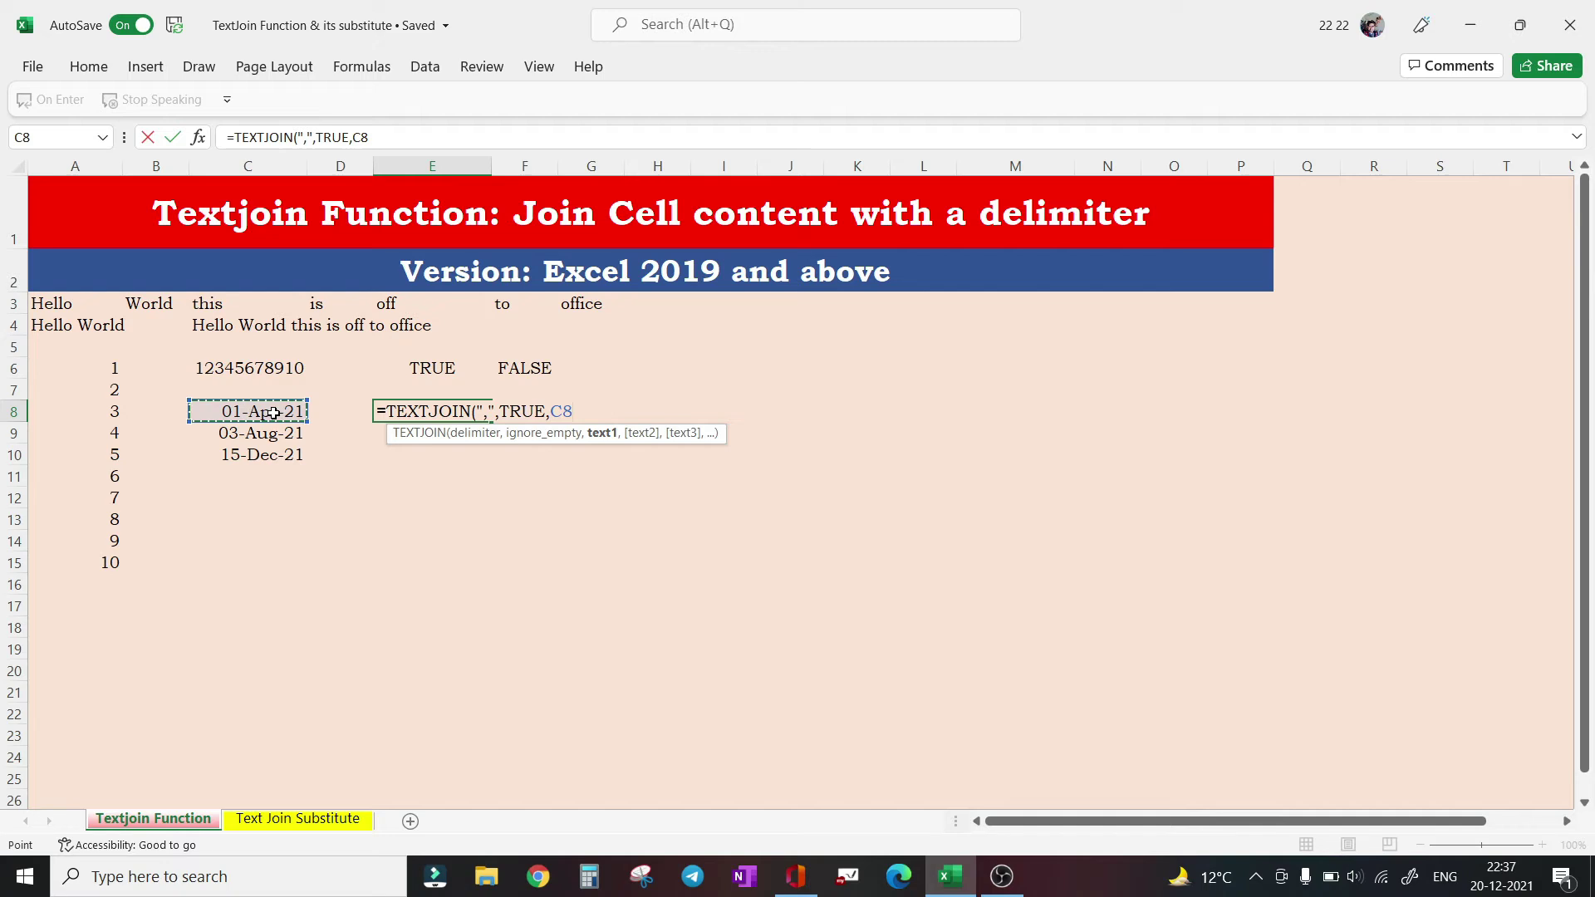
pyautogui.hotkey('shift', 'Down')
pyautogui.hotkey('shift', 'Down')
pyautogui.press('Return')
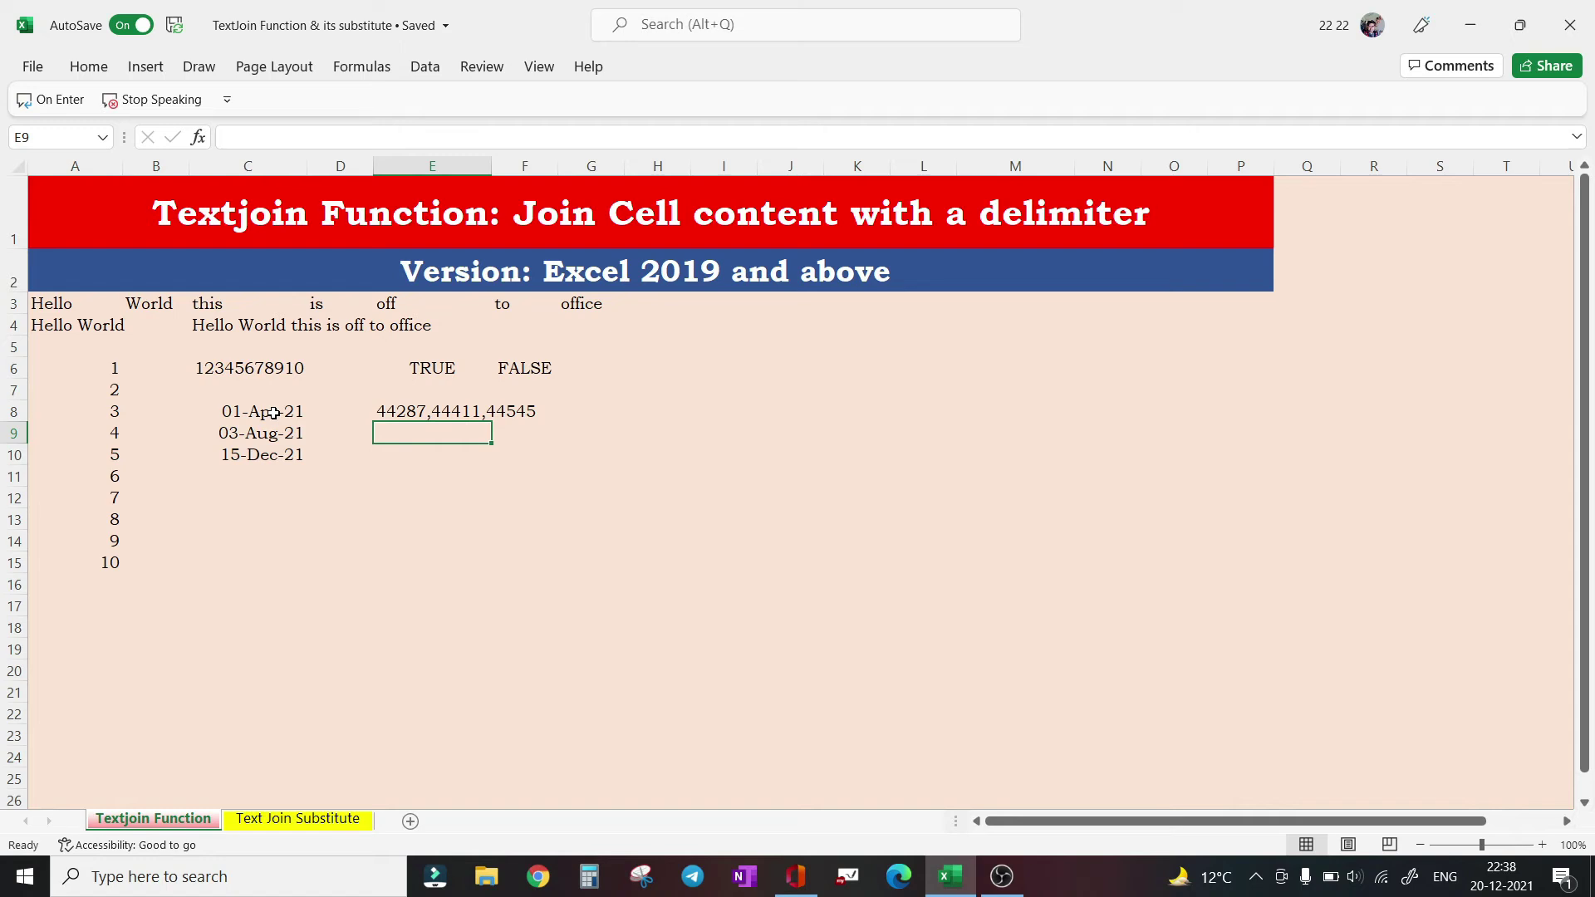
pyautogui.click(583, 409)
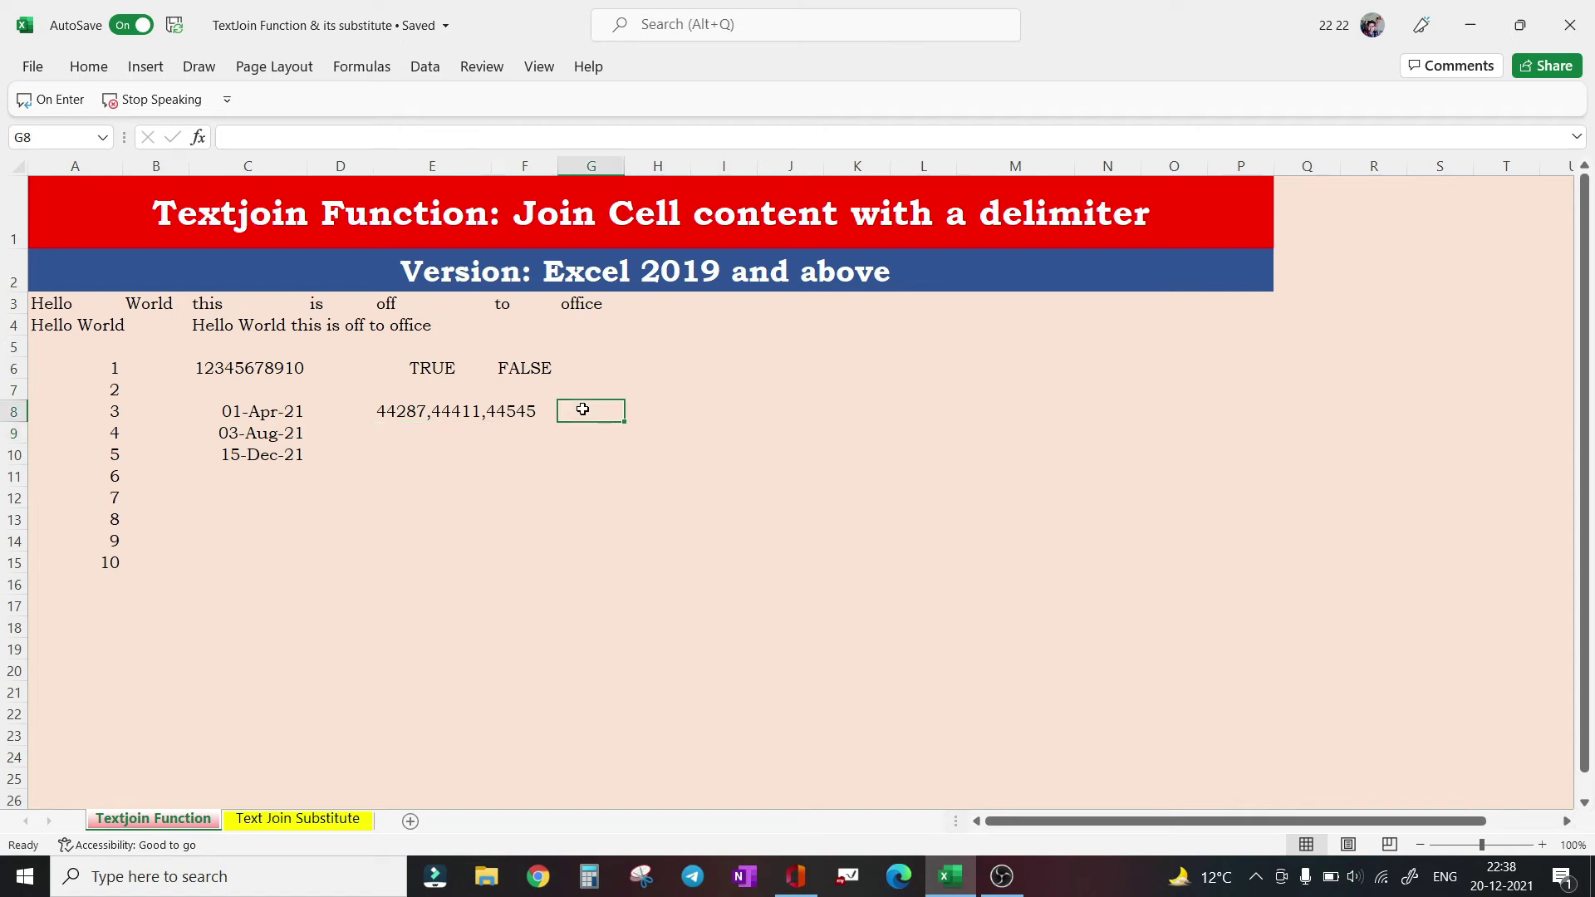
# In G8 begin a TEXTJOIN formula with comma delimiter, TRUE, and TEXT over C8:C10
pyautogui.write('=')
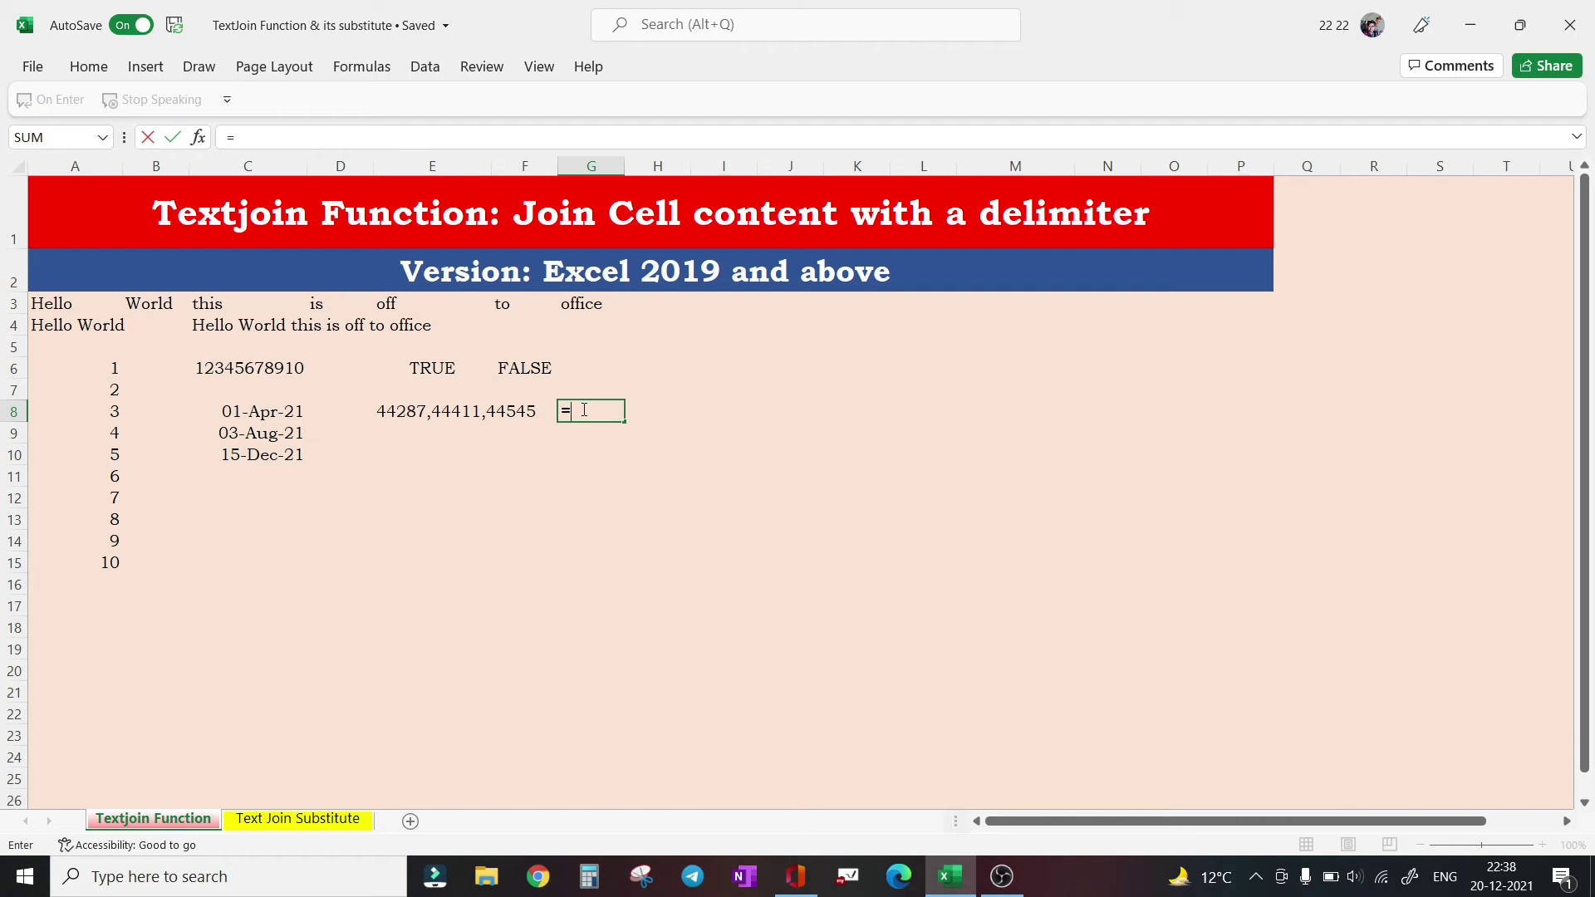
pyautogui.write('teext')
pyautogui.press('BackSpace')
pyautogui.press('BackSpace')
pyautogui.press('BackSpace')
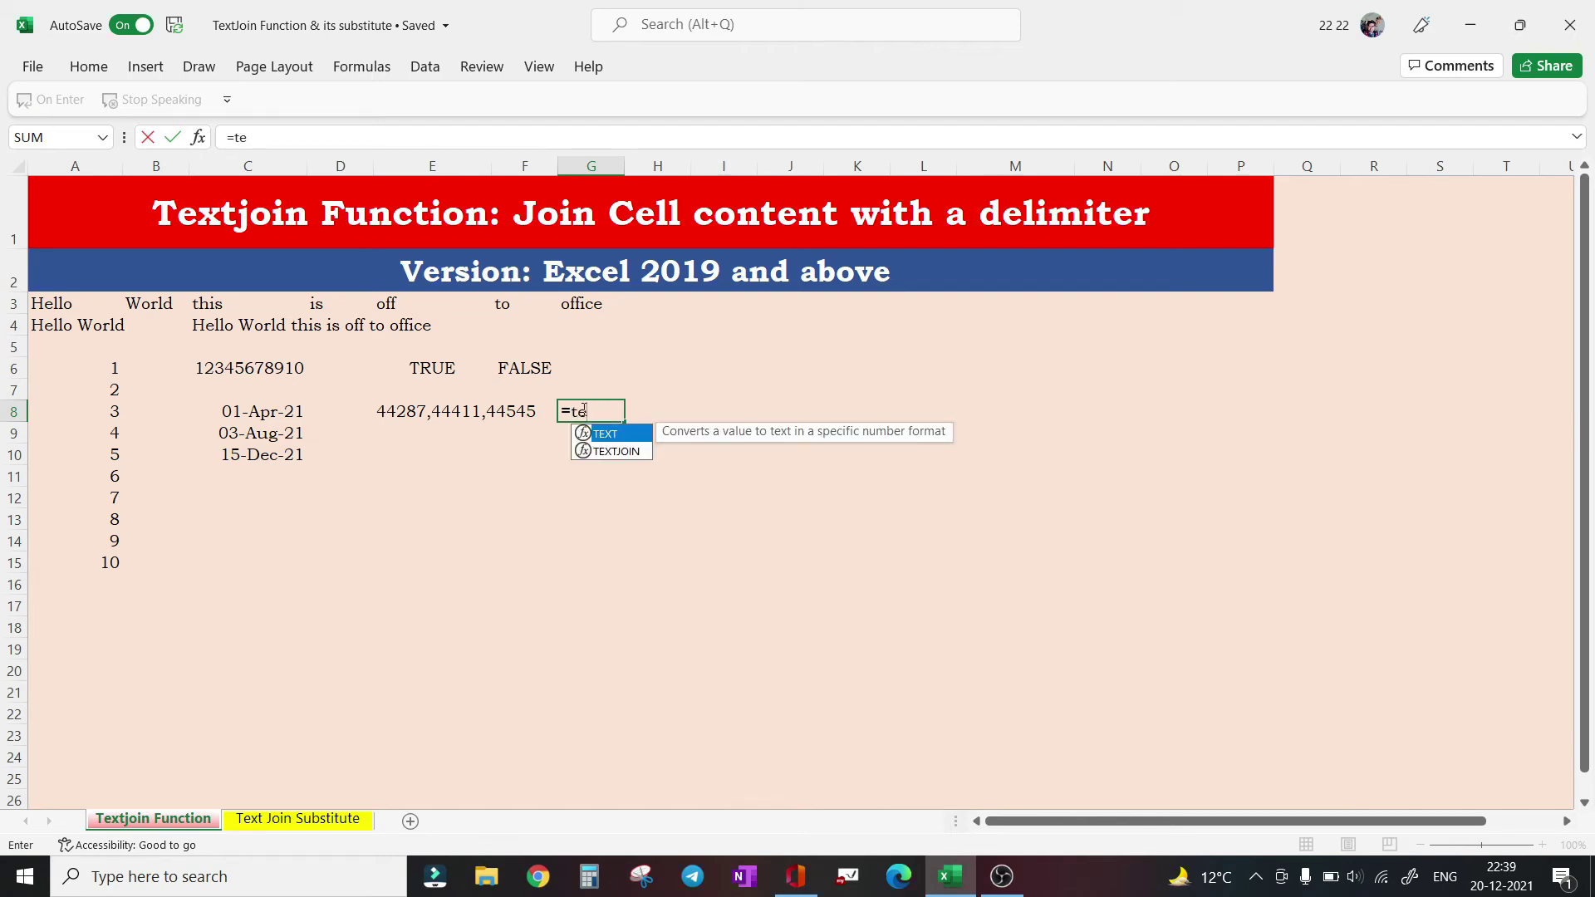
pyautogui.write('xtj')
pyautogui.press('Tab')
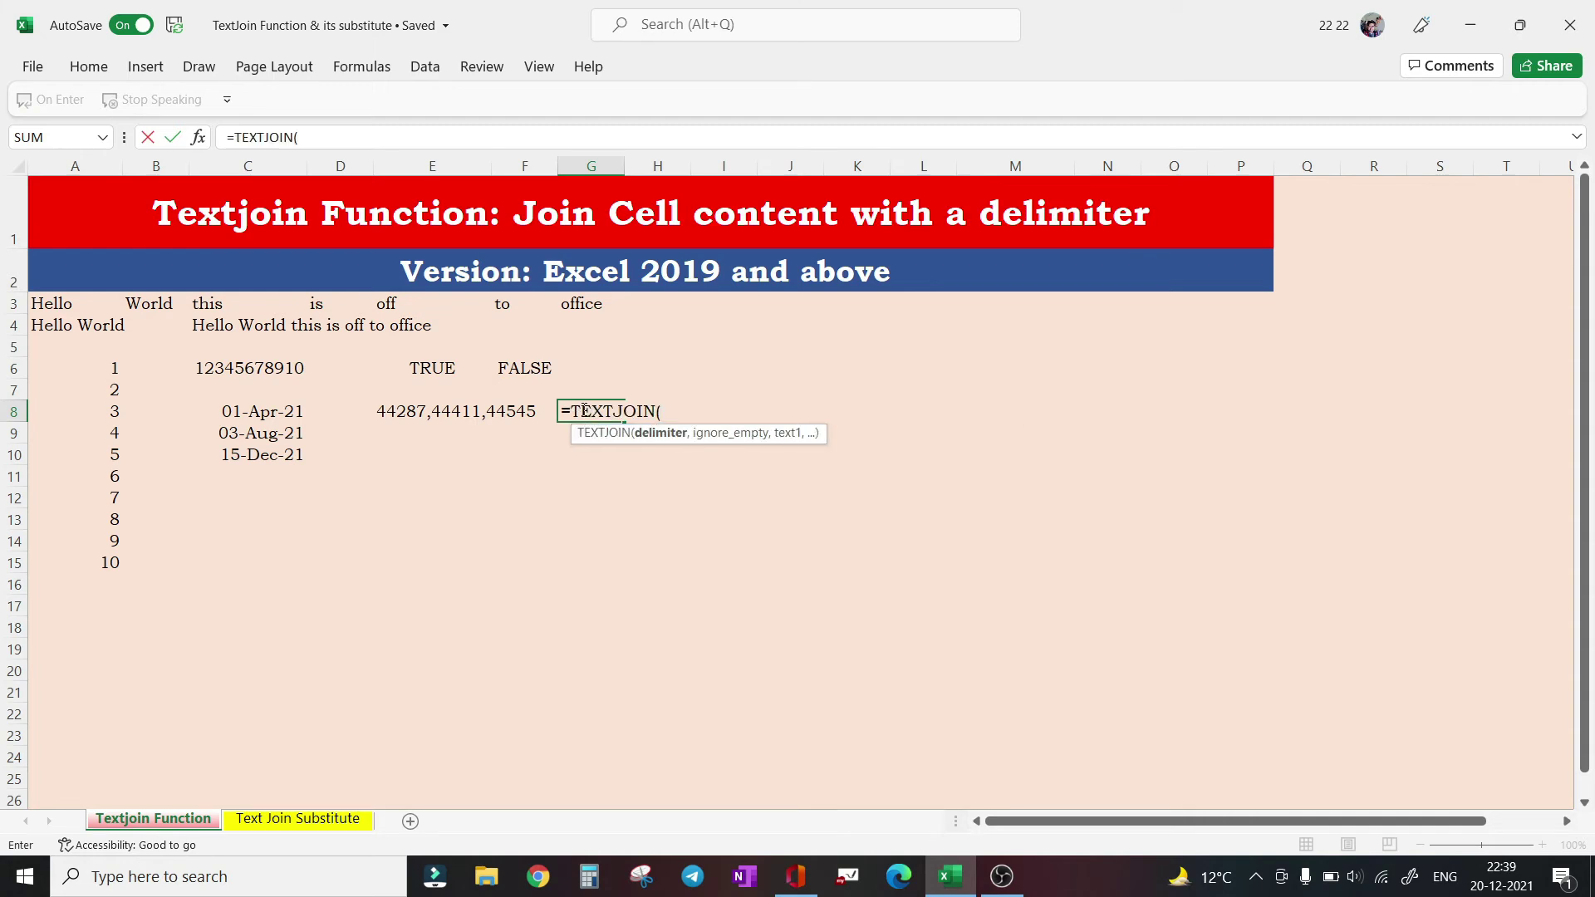
pyautogui.write('",",')
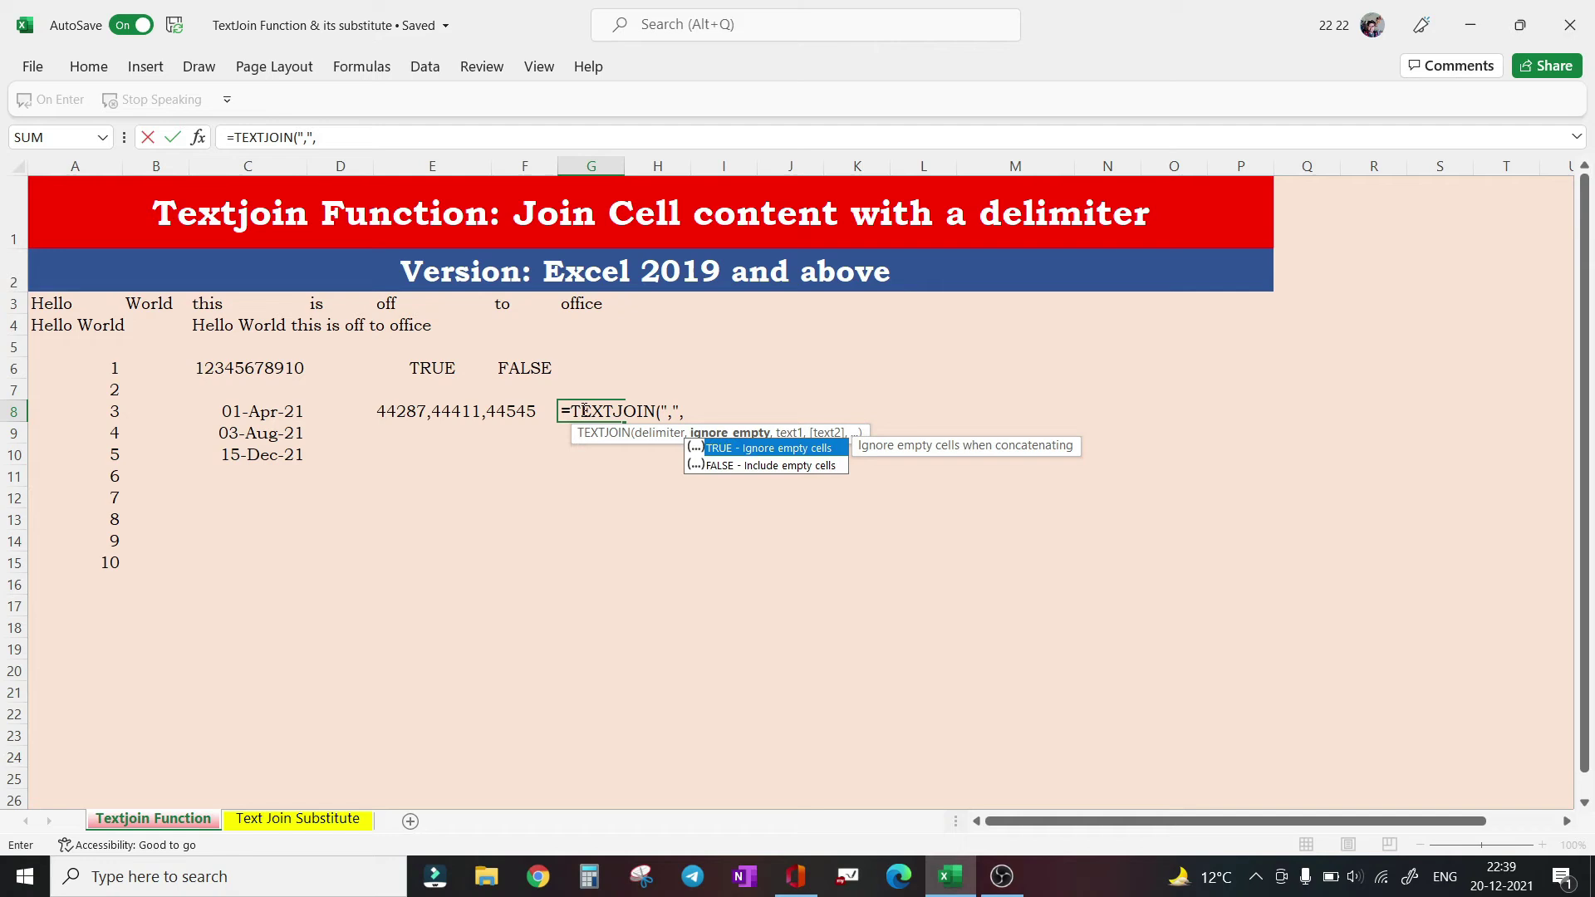
pyautogui.press('Tab')
pyautogui.write(',')
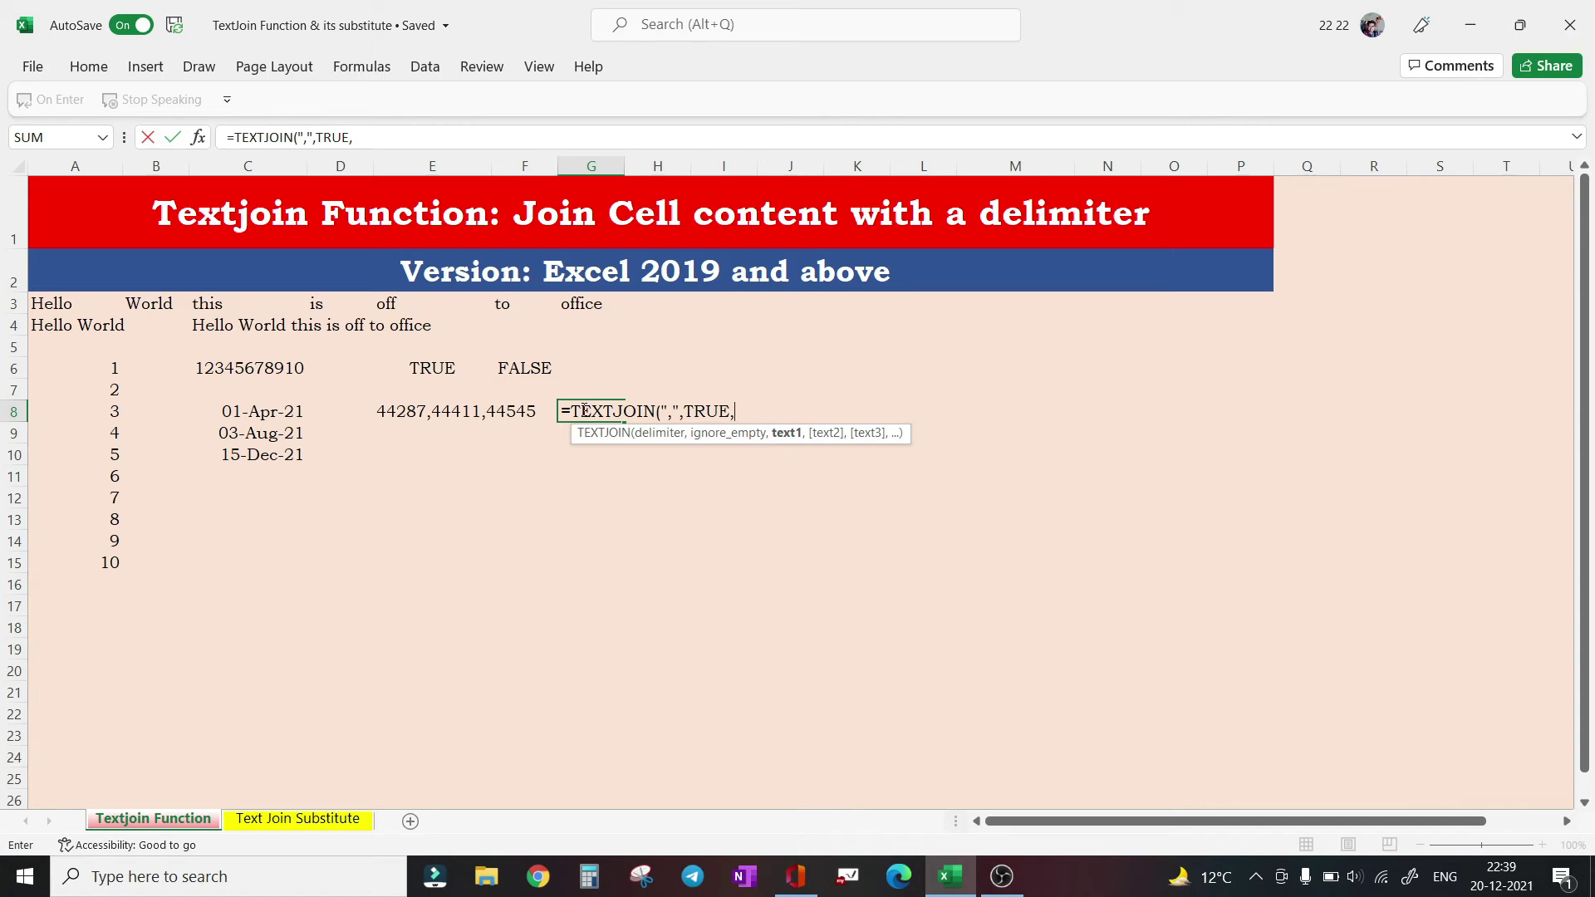
pyautogui.write('text')
pyautogui.press('Tab')
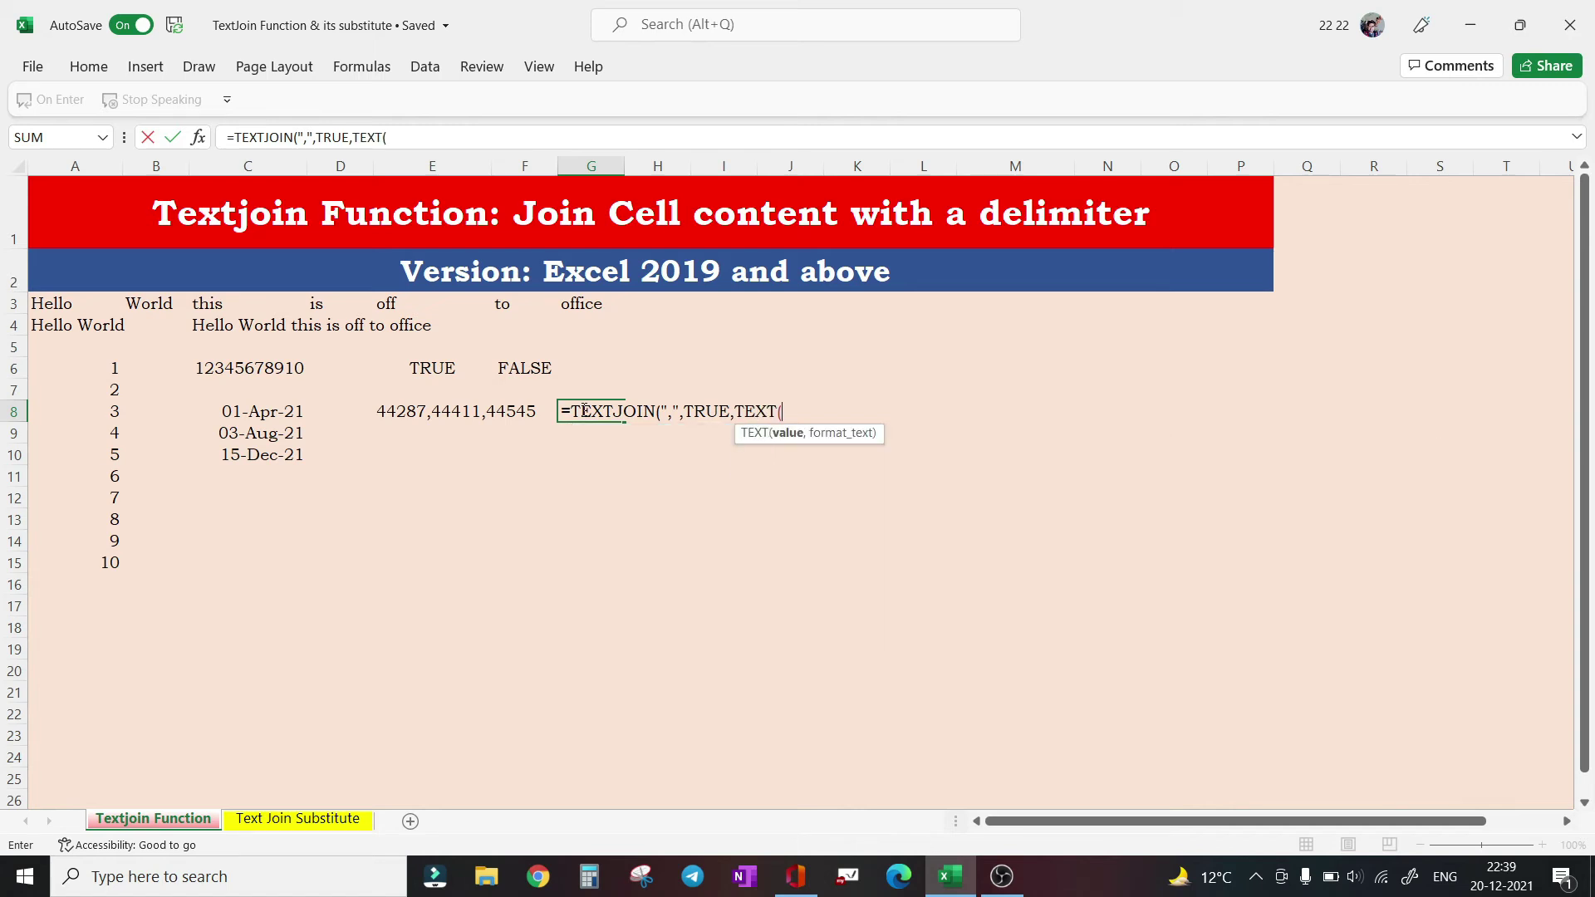
pyautogui.click(226, 412)
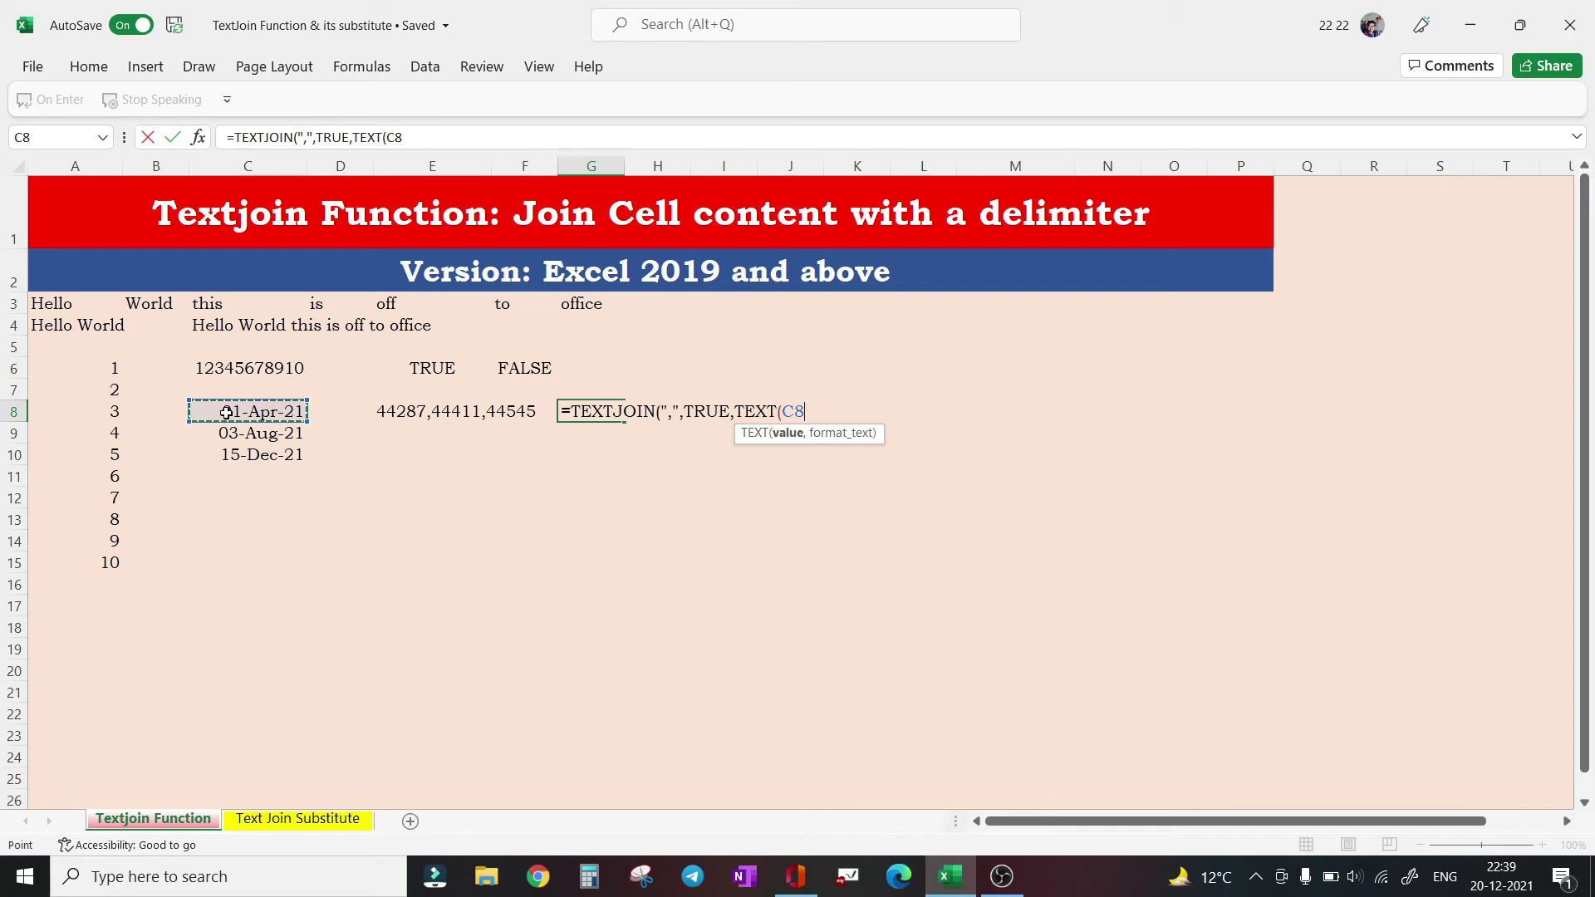
pyautogui.hotkey('shift', 'Down')
pyautogui.hotkey('shift', 'Down')
# Finish with the "dd-mmm-yy" format, fix the misplaced bracket, and accept Excel's correction
pyautogui.write('),')
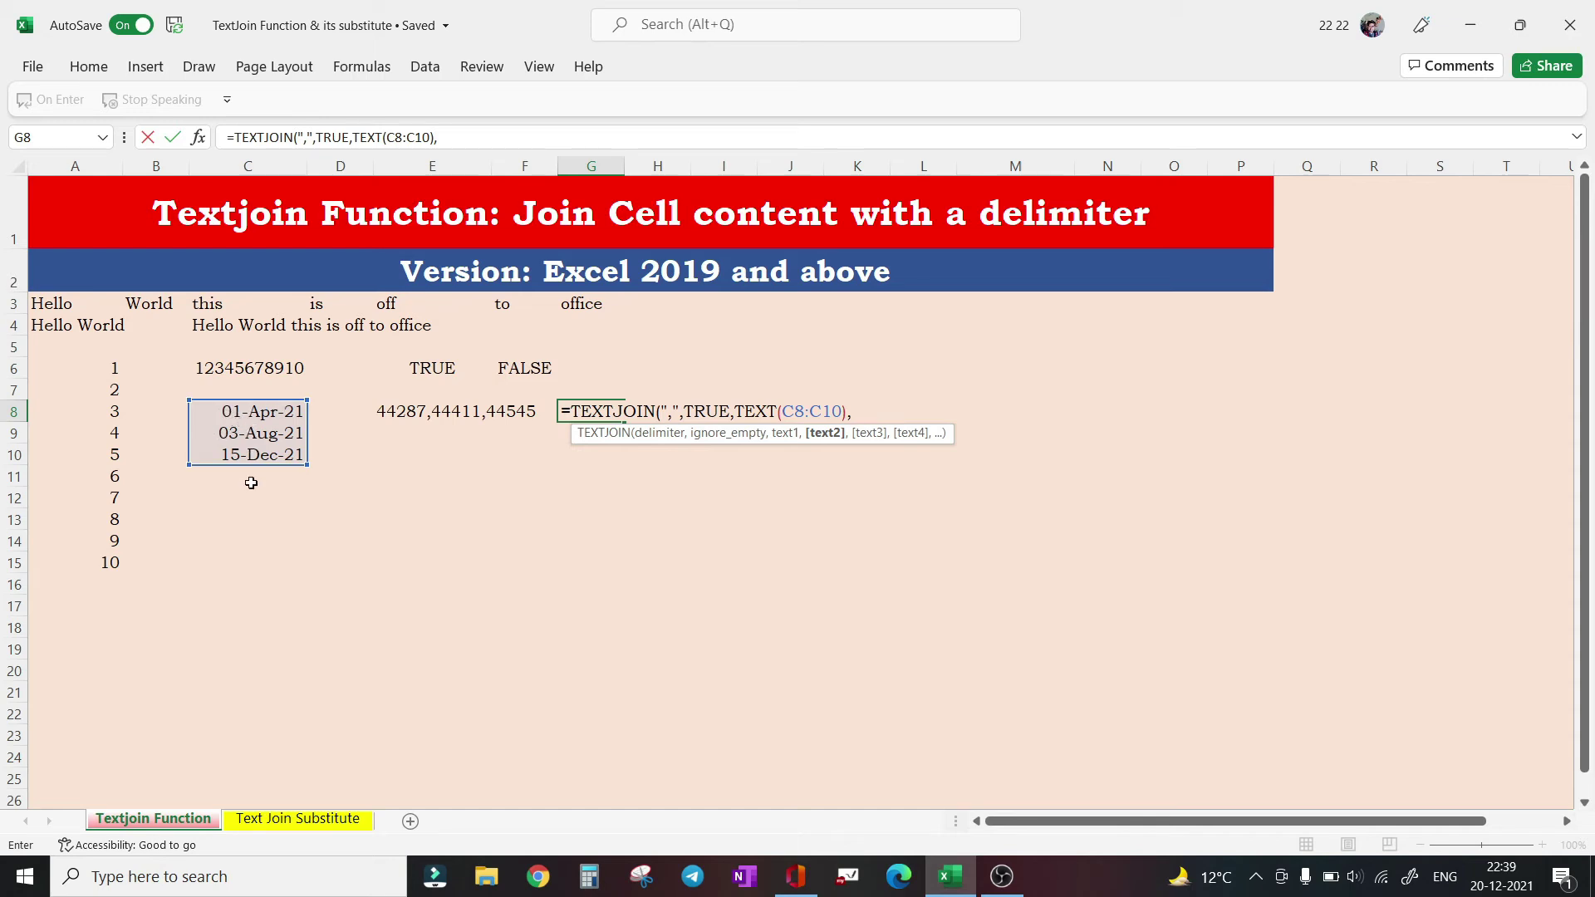
pyautogui.write('"dd-mmm-yy')
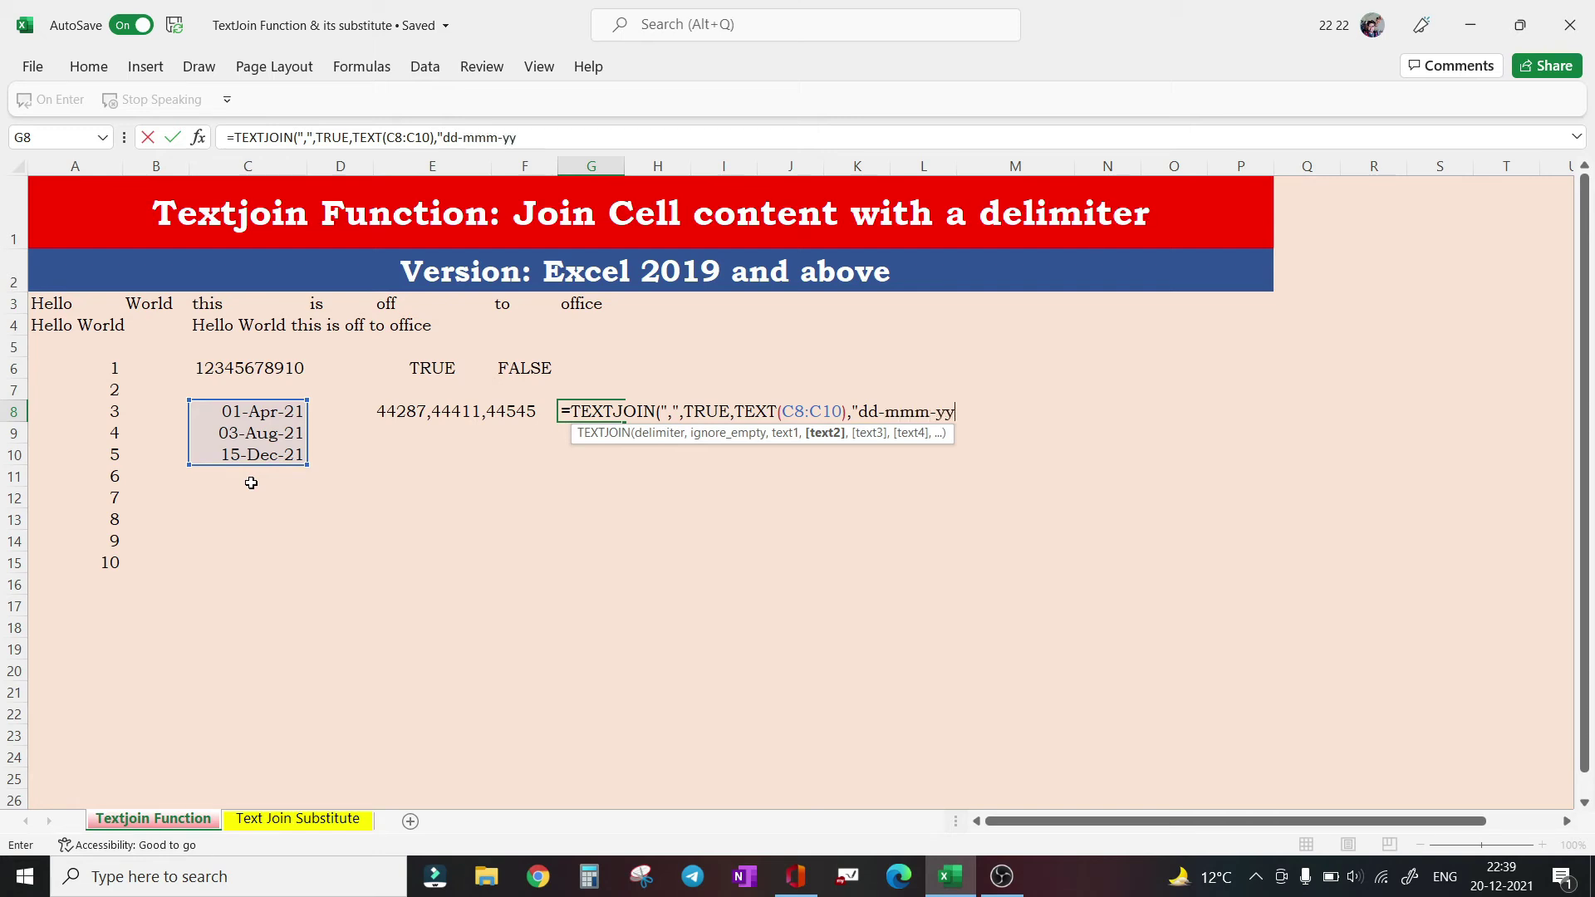
pyautogui.write('")')
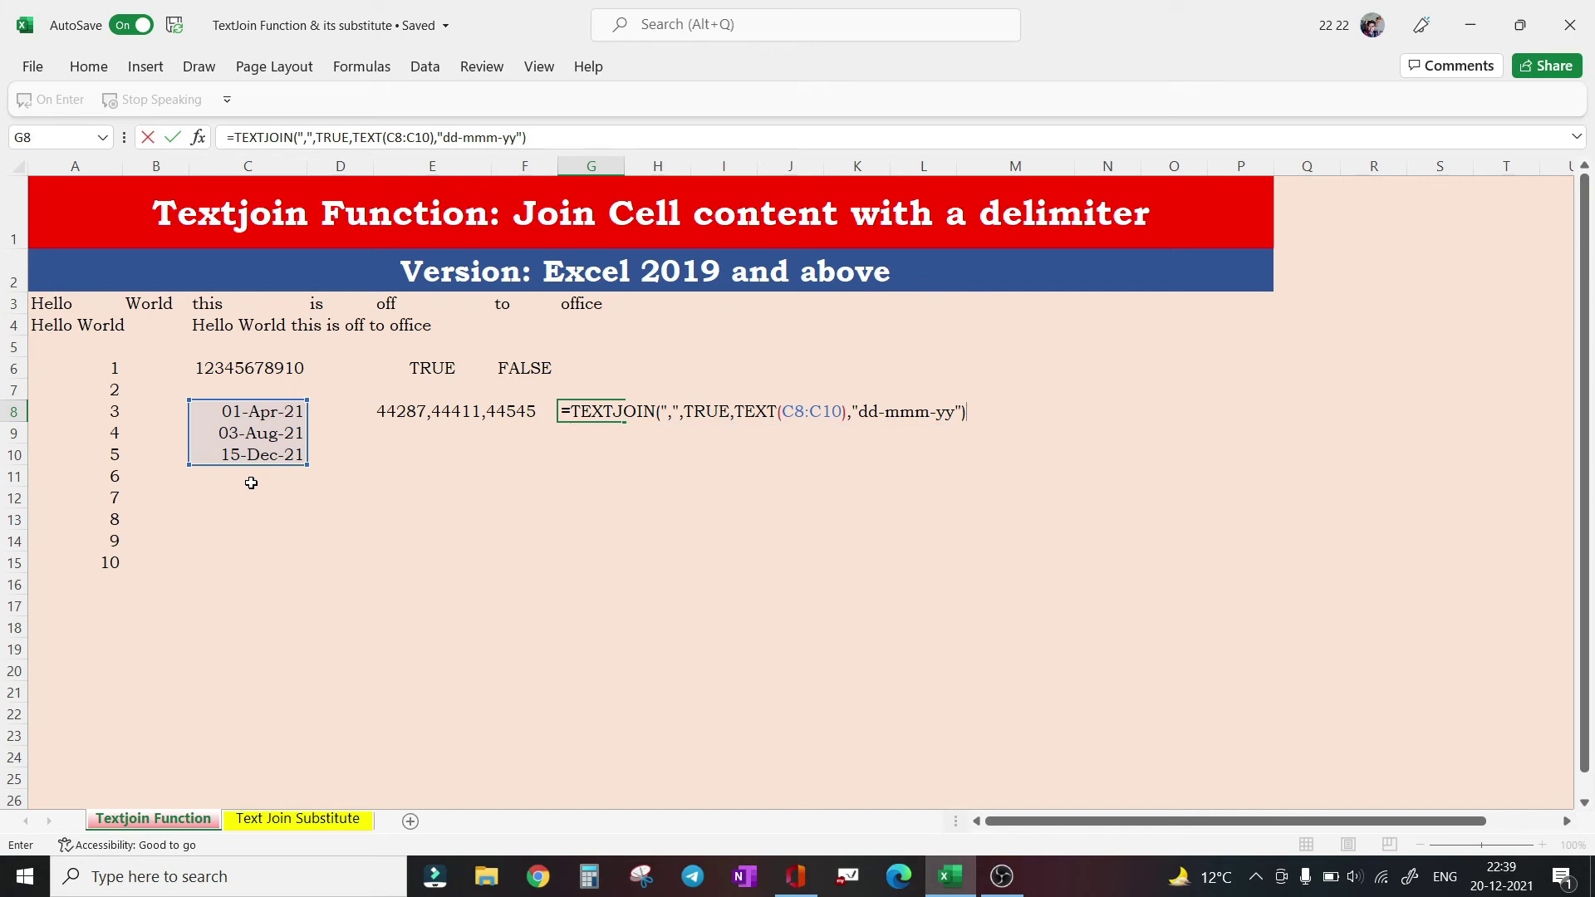
pyautogui.press('Return')
pyautogui.press('Return')
pyautogui.click(847, 412)
pyautogui.press('BackSpace')
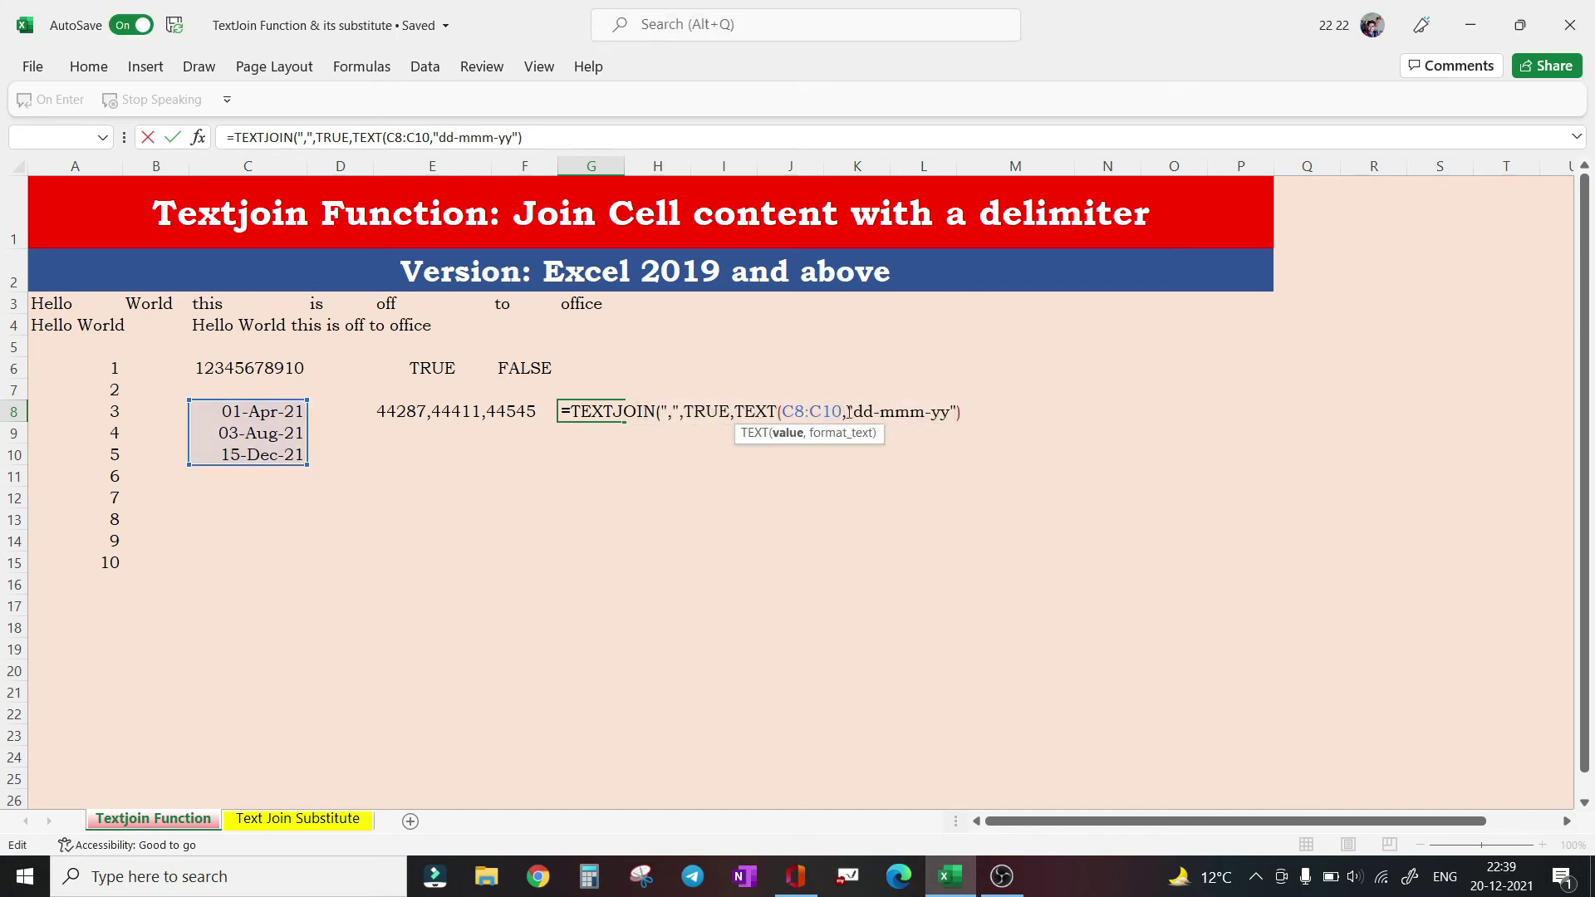
pyautogui.press('Return')
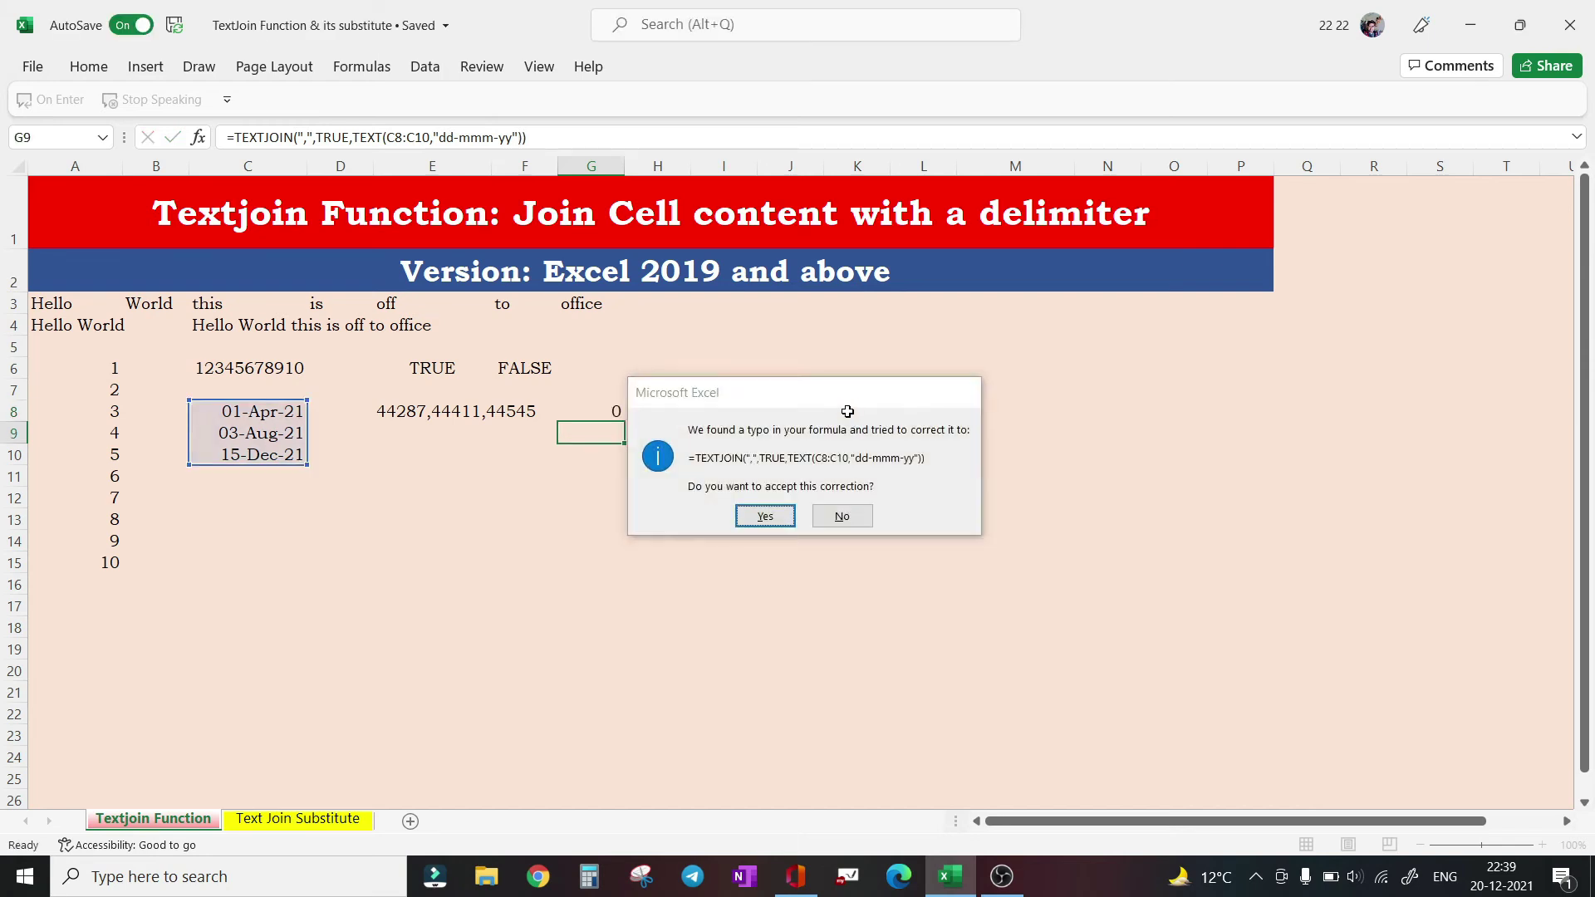
pyautogui.press('Return')
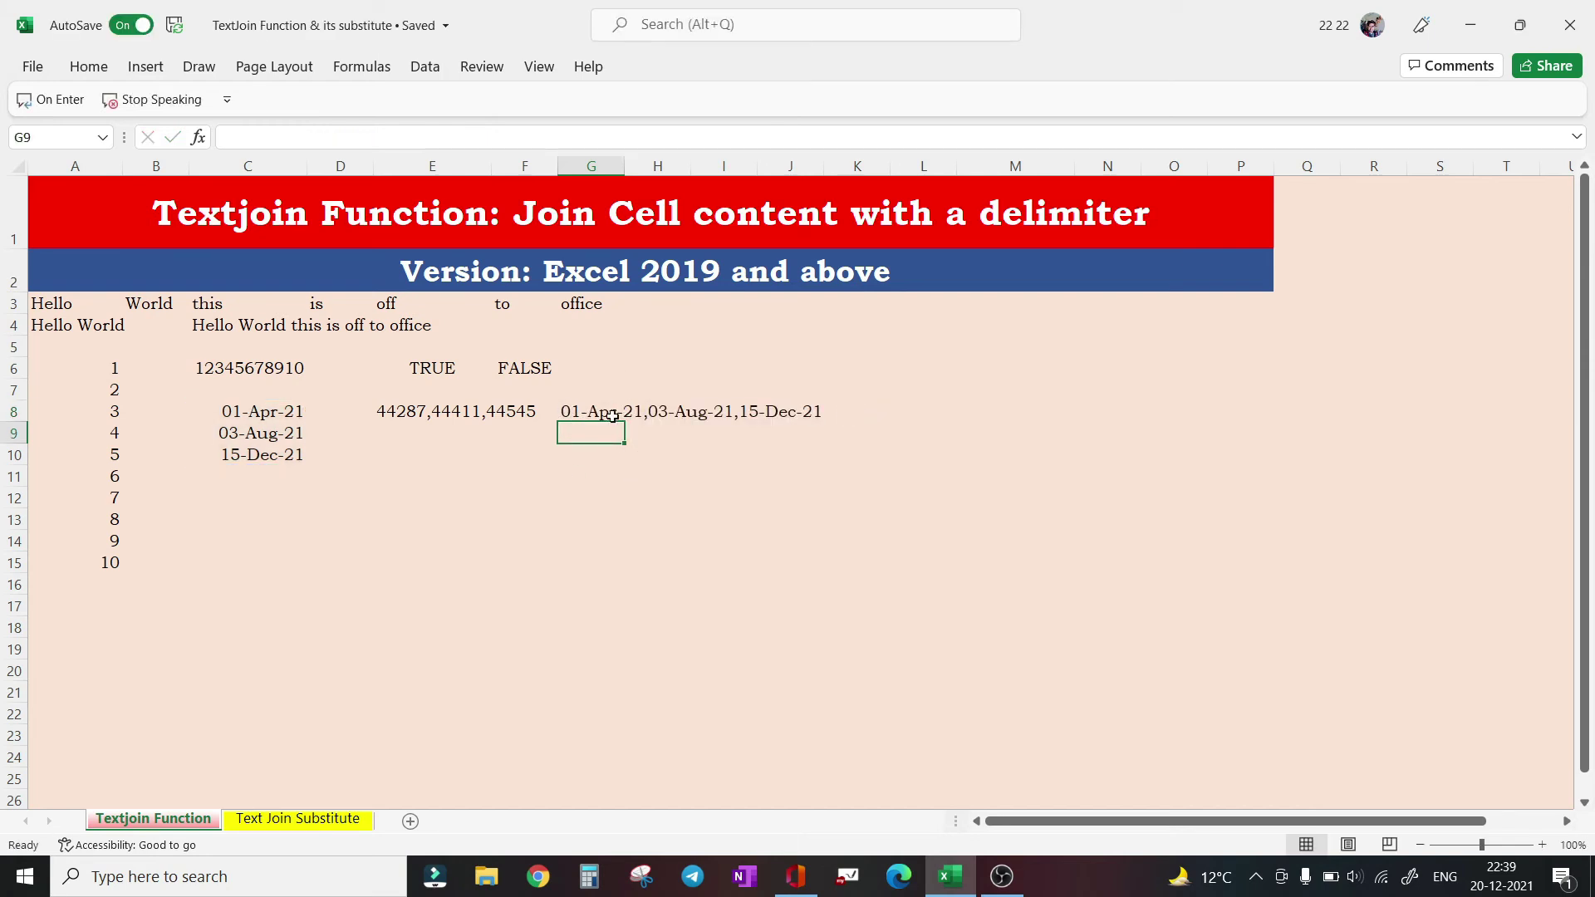
pyautogui.click(579, 407)
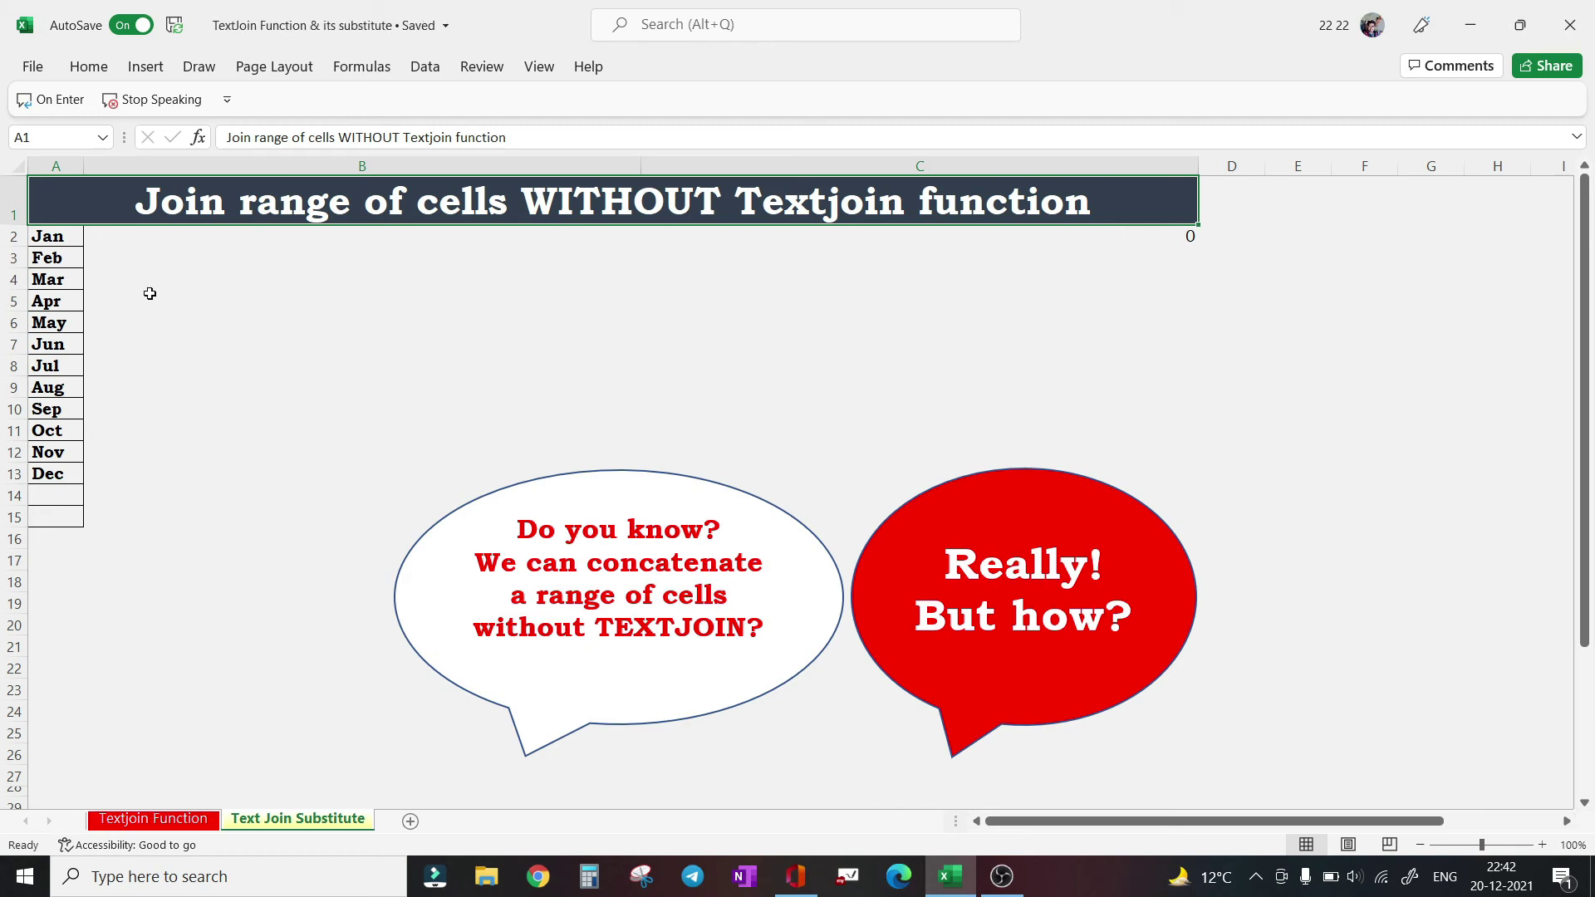
# In B2 start the formula =A2&IFERROR( referencing the Jan cell
pyautogui.click(125, 238)
pyautogui.write('=')
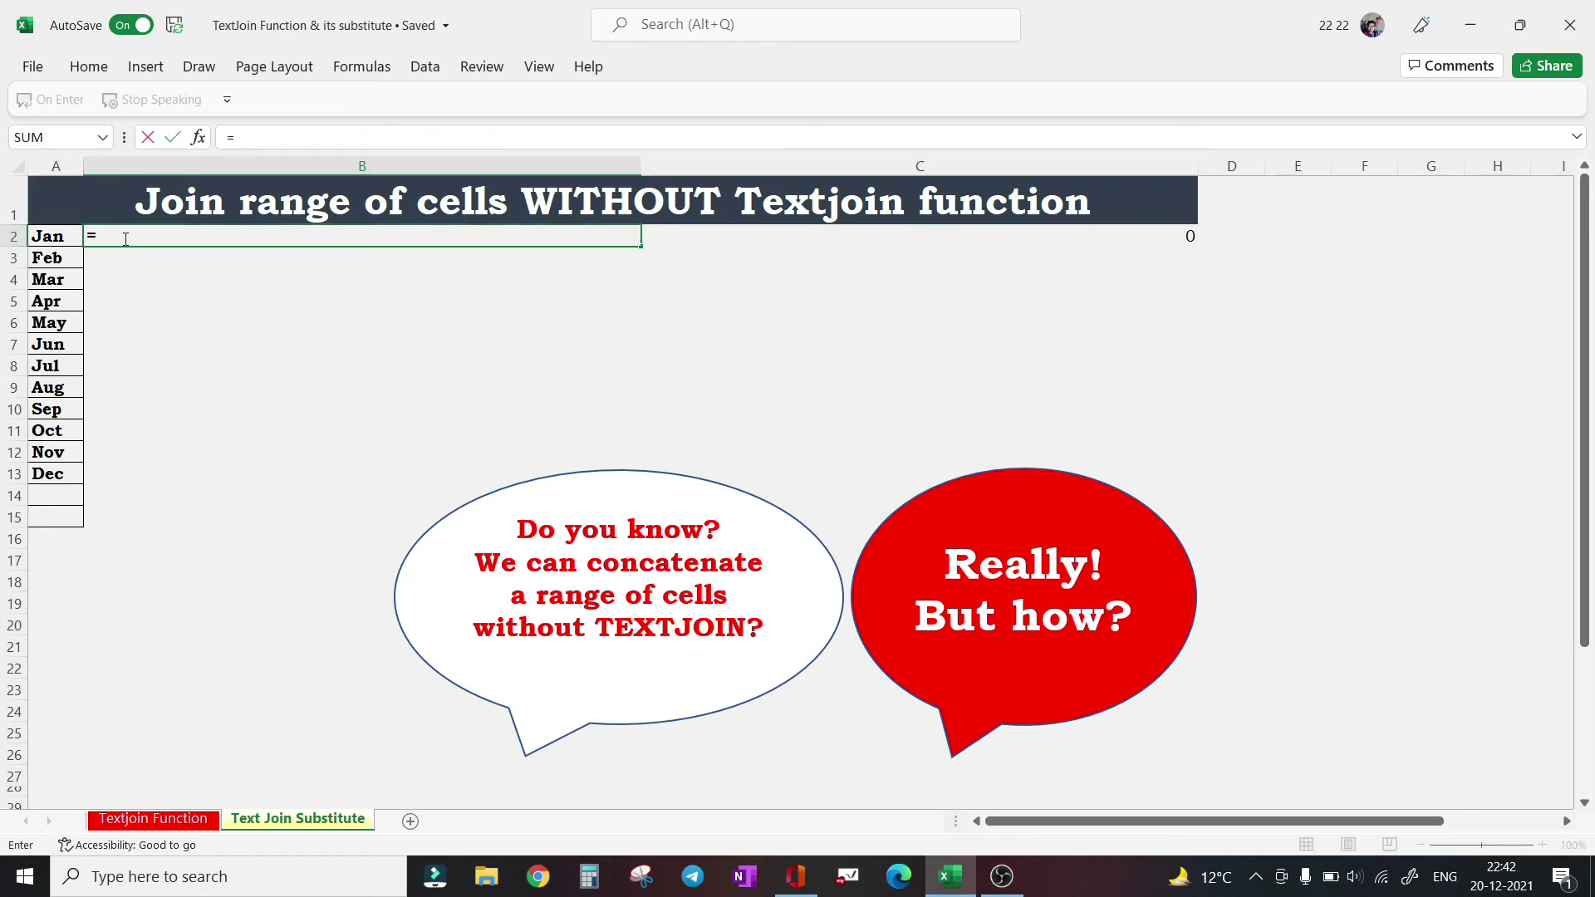
pyautogui.click(46, 237)
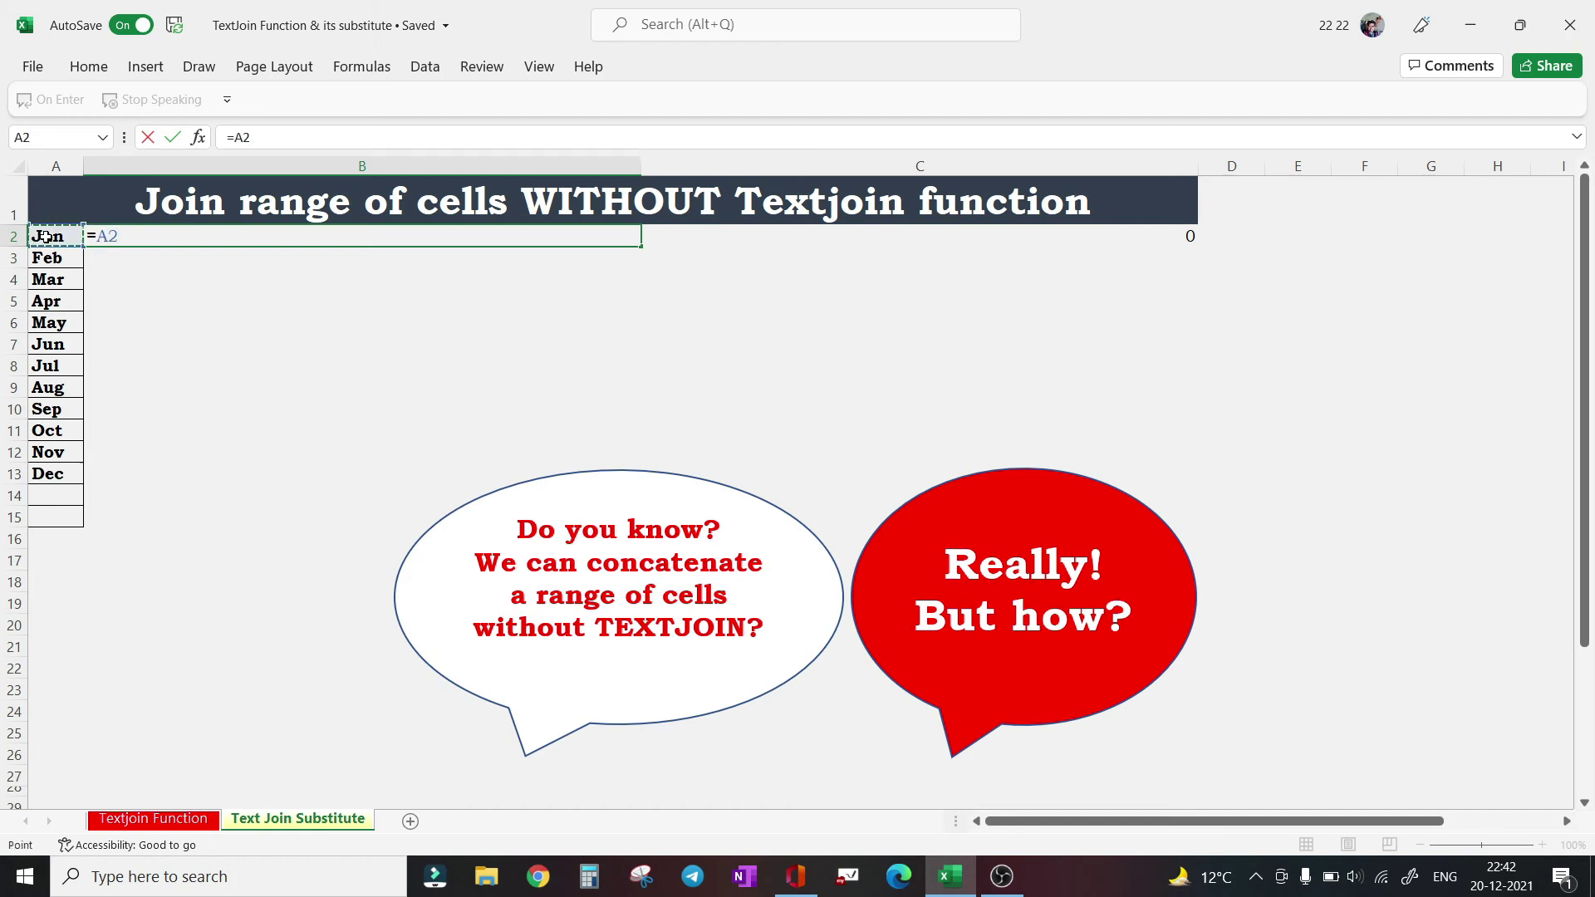
pyautogui.write('&')
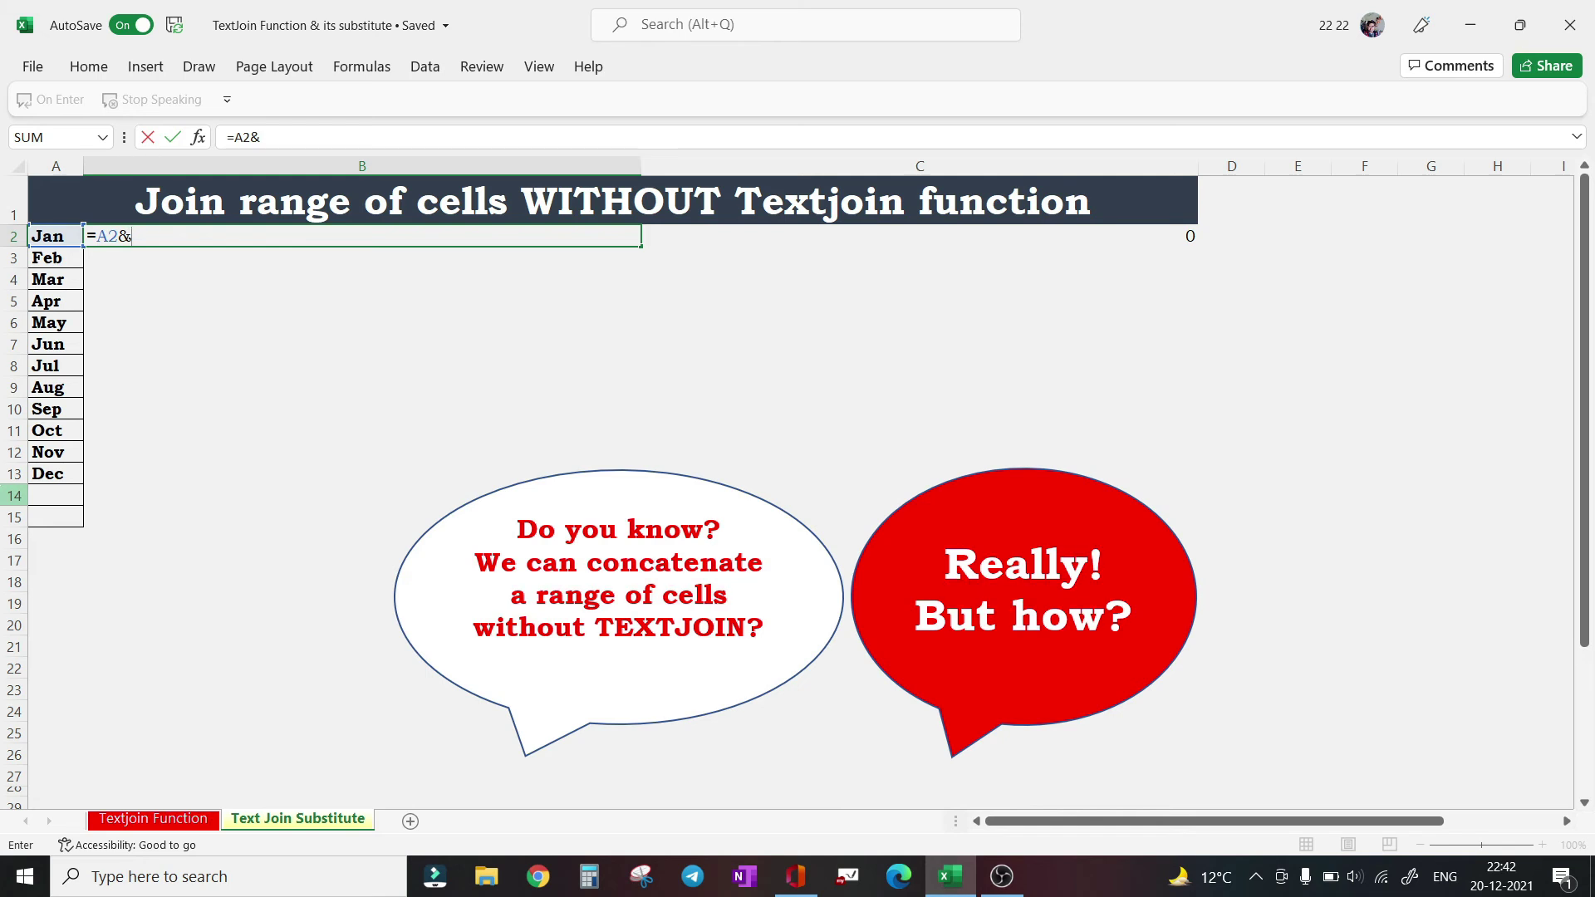
pyautogui.write('IFERROR(')
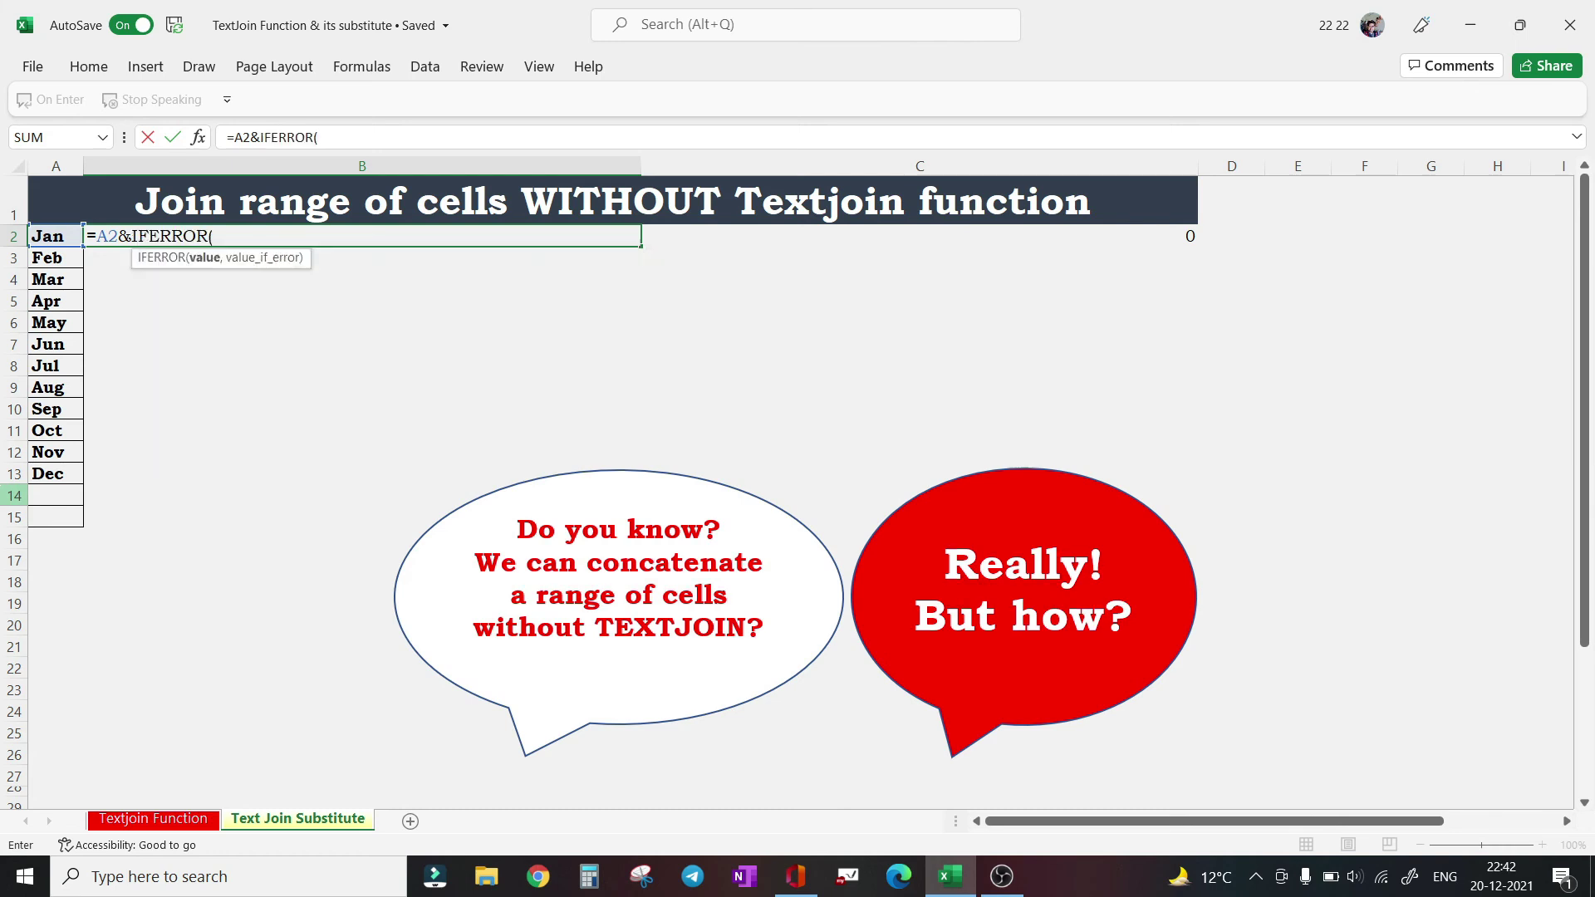
# Add ","&VLOOKUP with lookup value A3 and lookup table A3:B69
pyautogui.write('","&vloo')
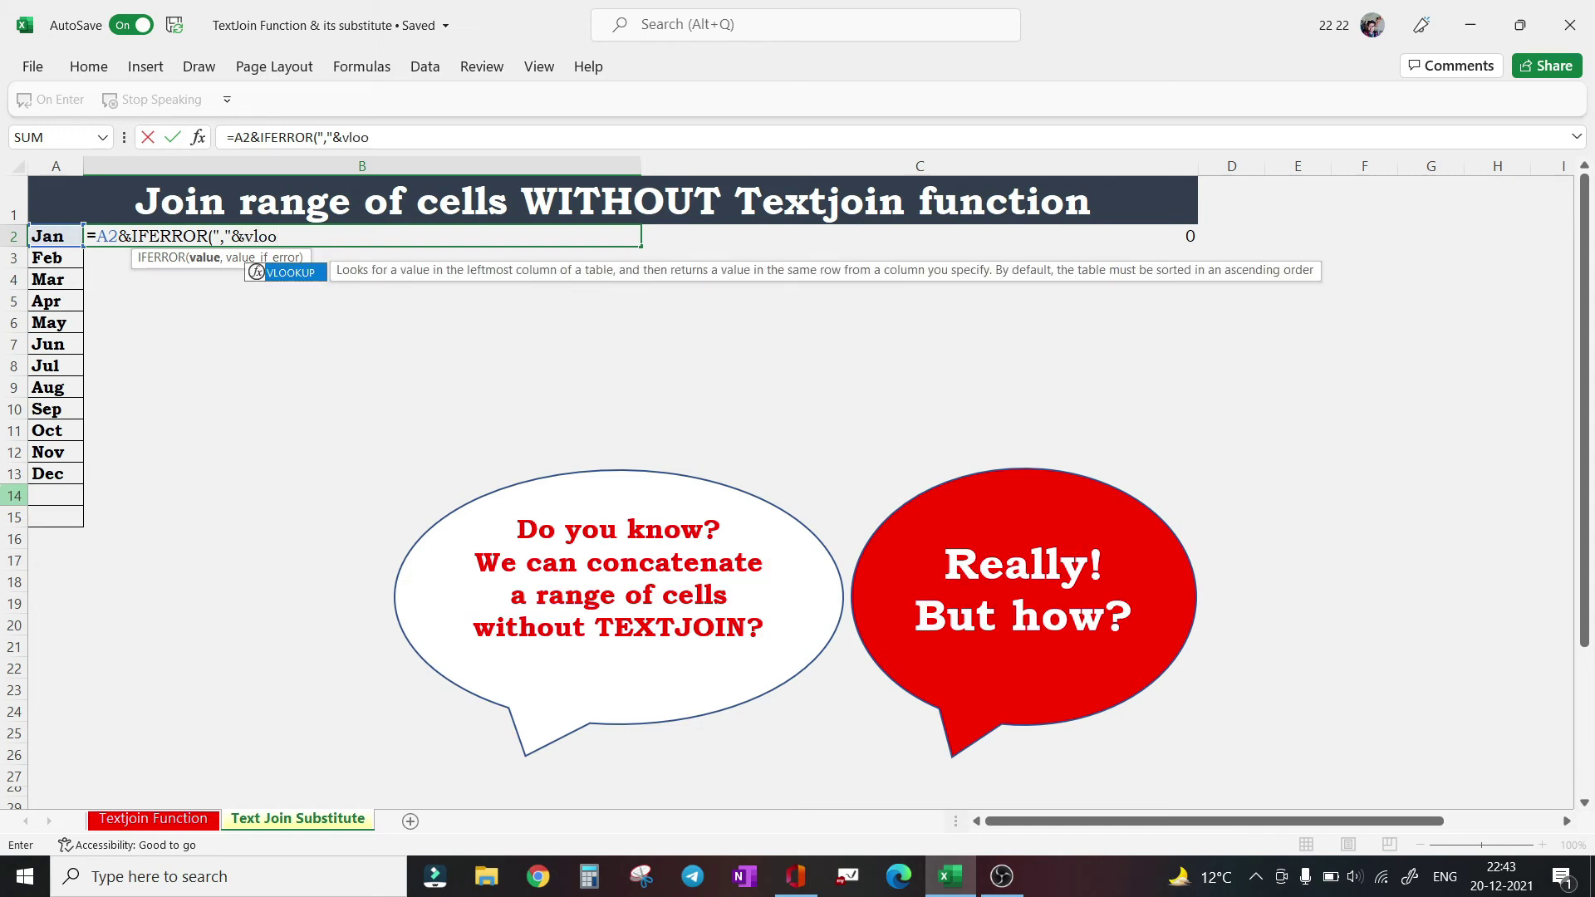
pyautogui.press('Tab')
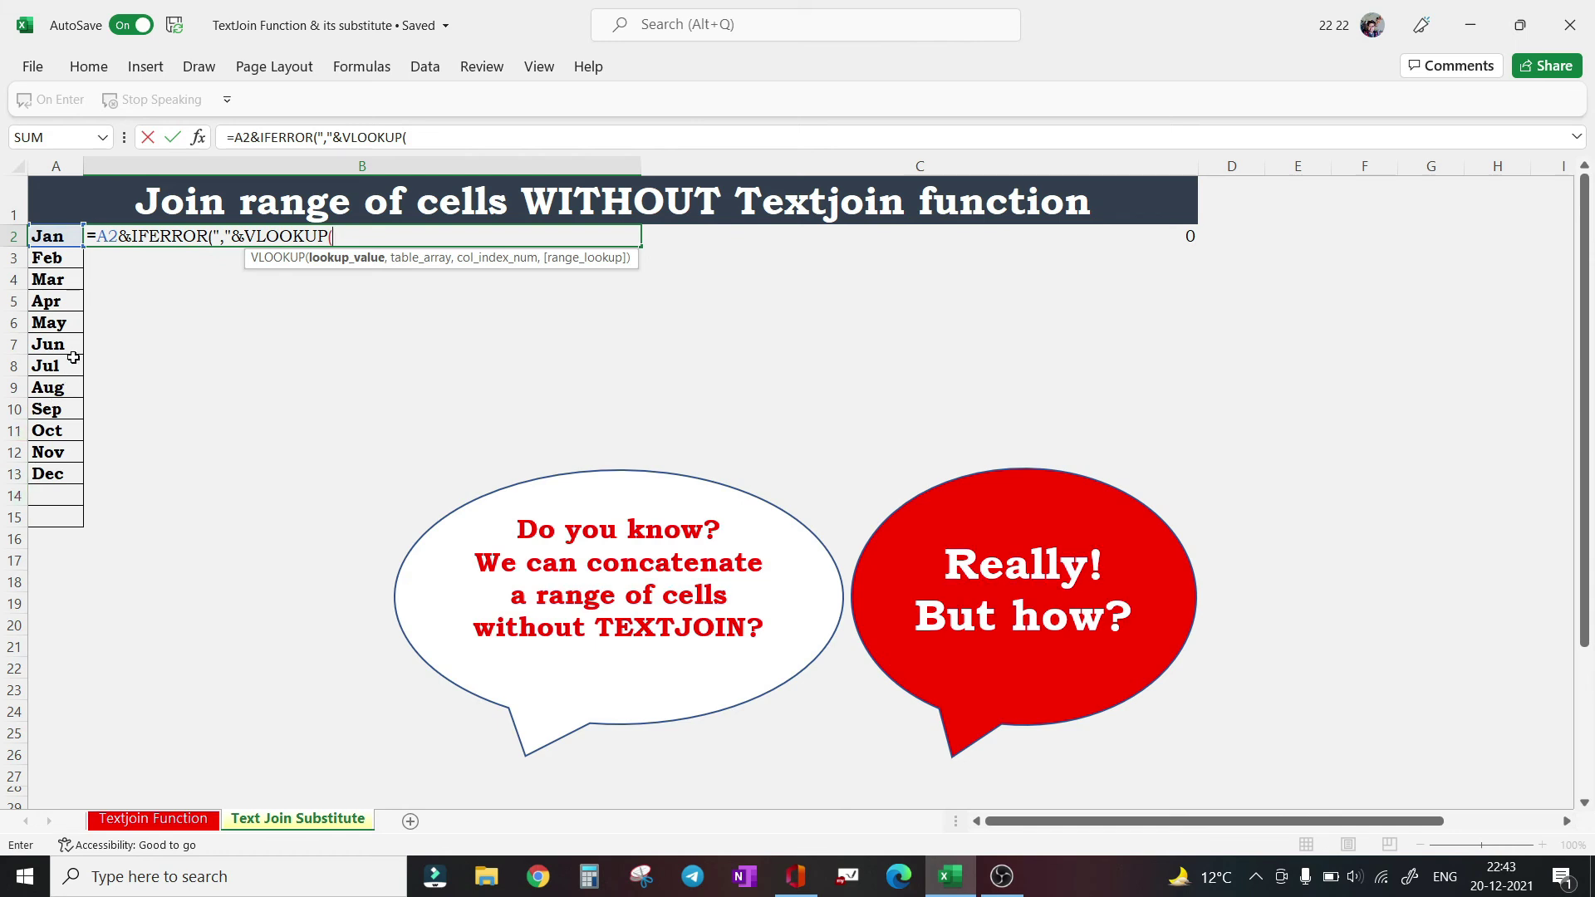
pyautogui.click(56, 261)
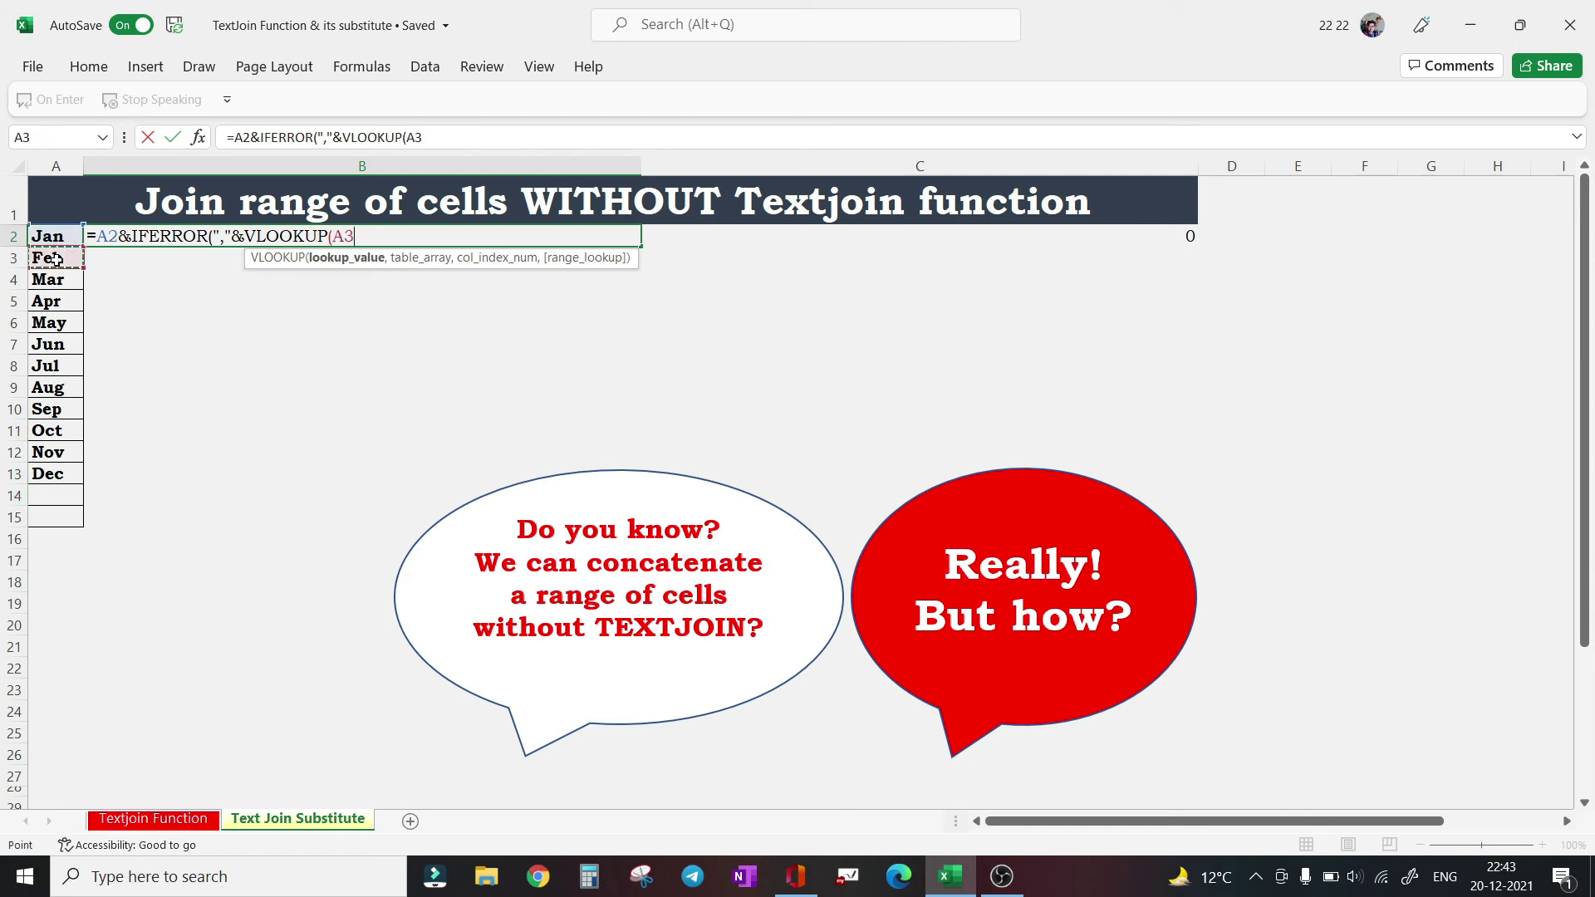
pyautogui.write(',')
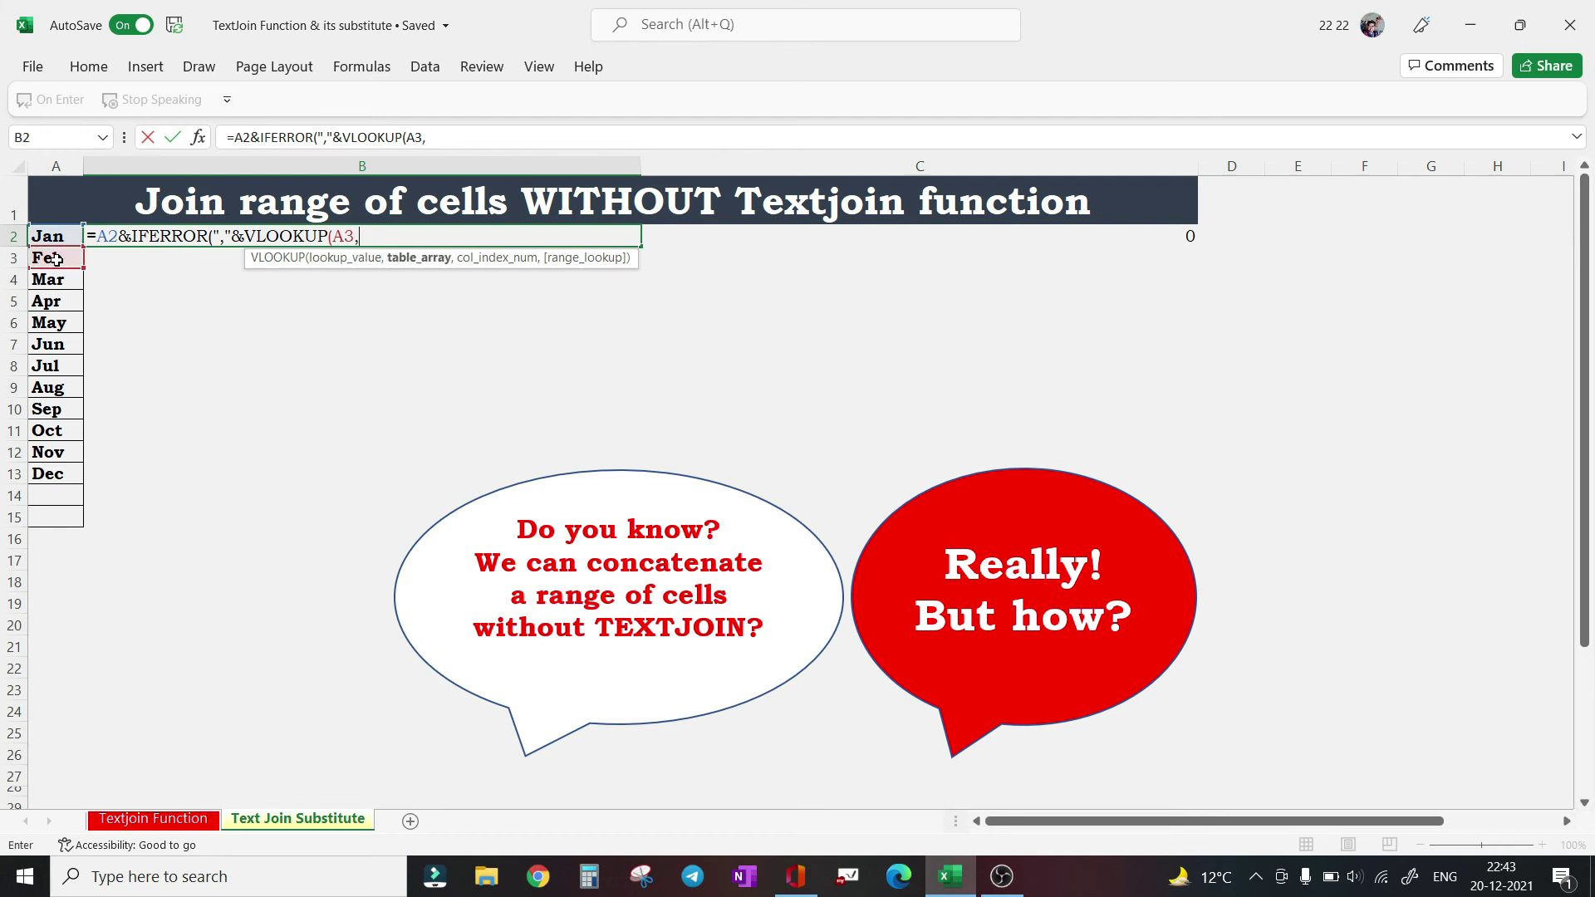
pyautogui.click(55, 260)
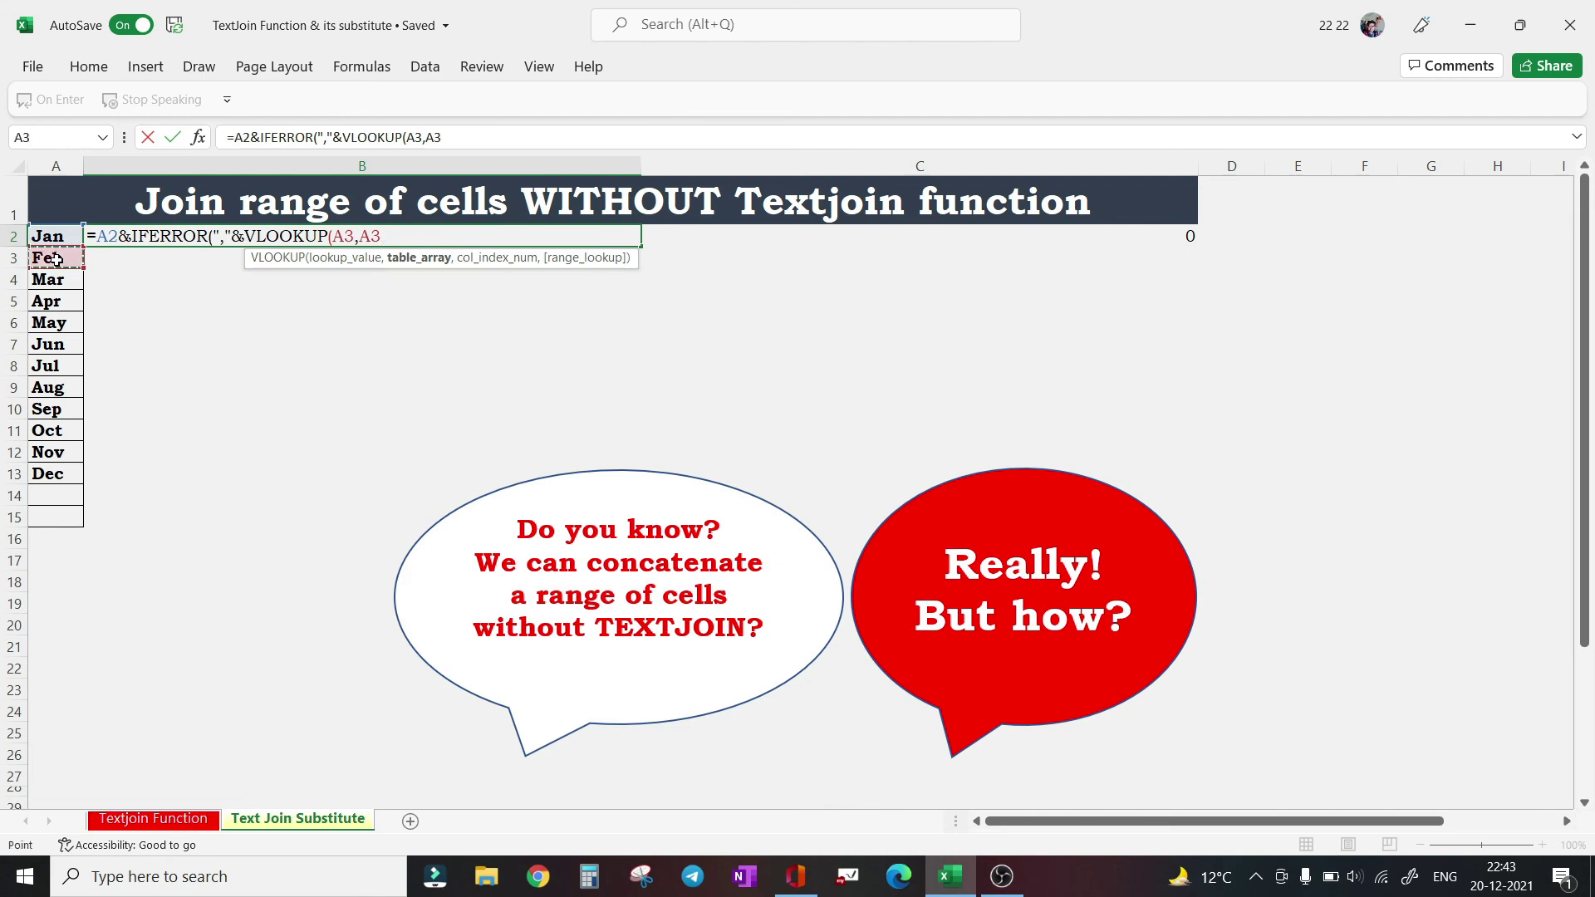
pyautogui.hotkey('shift', 'Right')
pyautogui.hotkey('shift', 'Down')
pyautogui.hotkey('shift', 'Down')
pyautogui.hotkey('shift', 'Down')
pyautogui.hotkey('shift', 'Down')
pyautogui.hotkey('shift', 'Down')
pyautogui.hotkey('shift', 'Down')
pyautogui.hotkey('shift', 'Down')
pyautogui.hotkey('shift', 'Down')
pyautogui.hotkey('shift', 'Down')
pyautogui.hotkey('shift', 'Down')
pyautogui.hotkey('shift', 'Down')
pyautogui.hotkey('shift', 'Down')
pyautogui.hotkey('shift', 'Down')
pyautogui.hotkey('shift', 'Down')
pyautogui.hotkey('shift', 'Down')
pyautogui.hotkey('shift', 'Down')
pyautogui.hotkey('shift', 'Down')
pyautogui.hotkey('shift', 'Down')
pyautogui.hotkey('shift', 'Down')
pyautogui.hotkey('shift', 'Down')
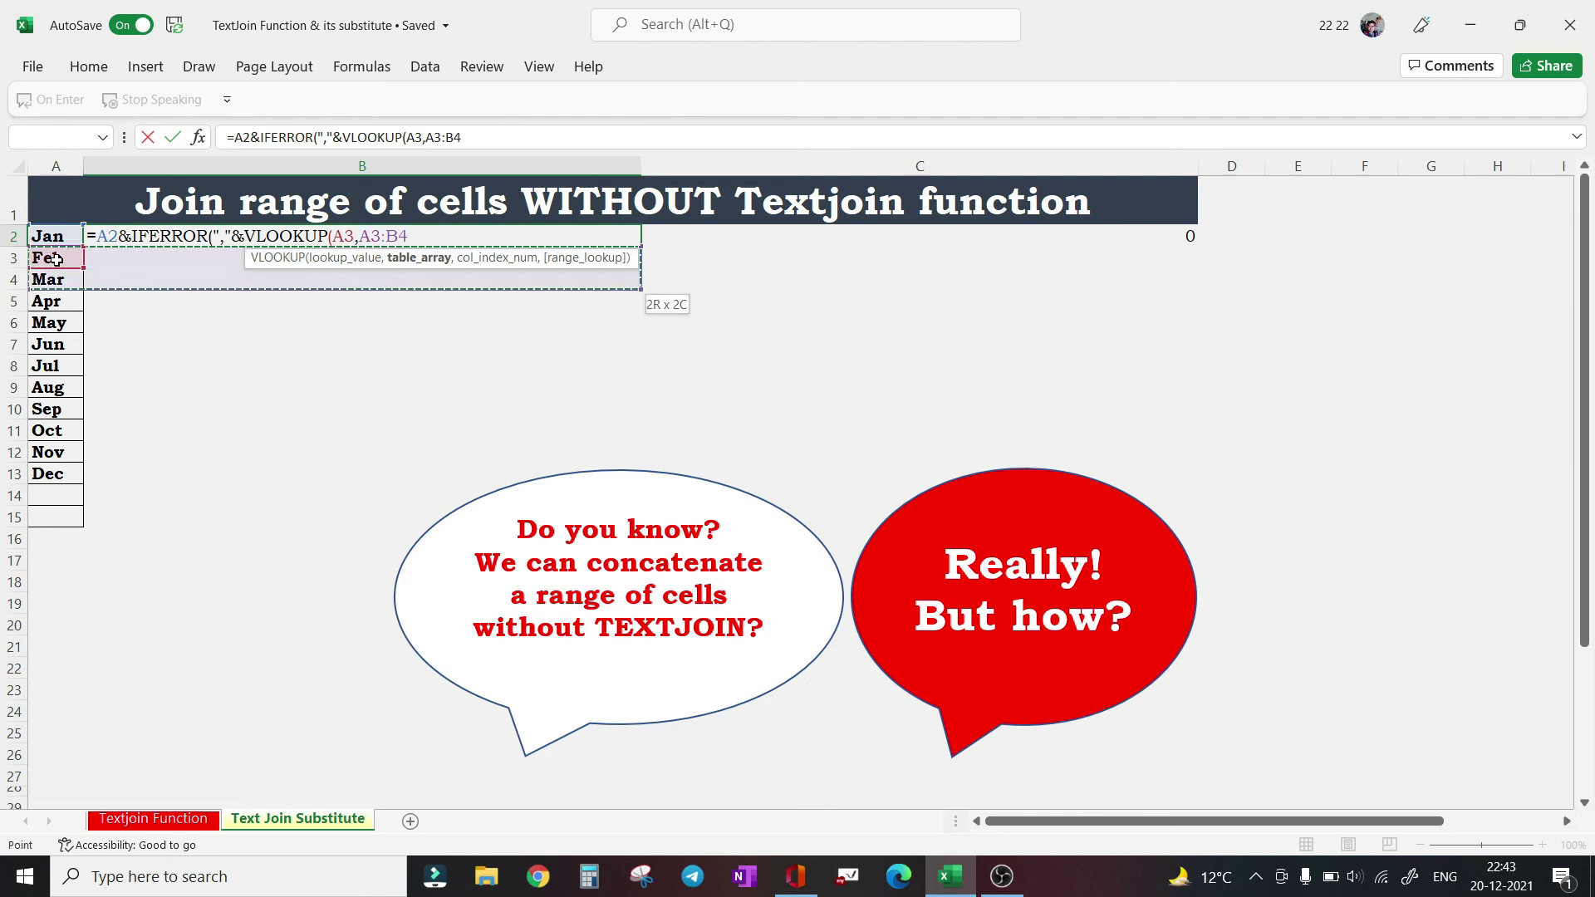
pyautogui.hotkey('shift', 'Down')
pyautogui.hotkey('shift', 'Down')
pyautogui.hotkey('shift', 'Down')
pyautogui.hotkey('shift', 'Down')
pyautogui.hotkey('shift', 'Down')
pyautogui.hotkey('shift', 'Down')
pyautogui.hotkey('shift', 'Down')
pyautogui.hotkey('shift', 'Down')
pyautogui.hotkey('shift', 'Down')
pyautogui.hotkey('shift', 'Down')
pyautogui.hotkey('shift', 'Down')
pyautogui.hotkey('shift', 'Down')
pyautogui.hotkey('shift', 'Down')
pyautogui.hotkey('shift', 'Down')
pyautogui.hotkey('shift', 'Down')
pyautogui.hotkey('shift', 'Down')
pyautogui.hotkey('shift', 'Down')
pyautogui.hotkey('shift', 'Down')
pyautogui.hotkey('shift', 'Down')
pyautogui.hotkey('shift', 'Down')
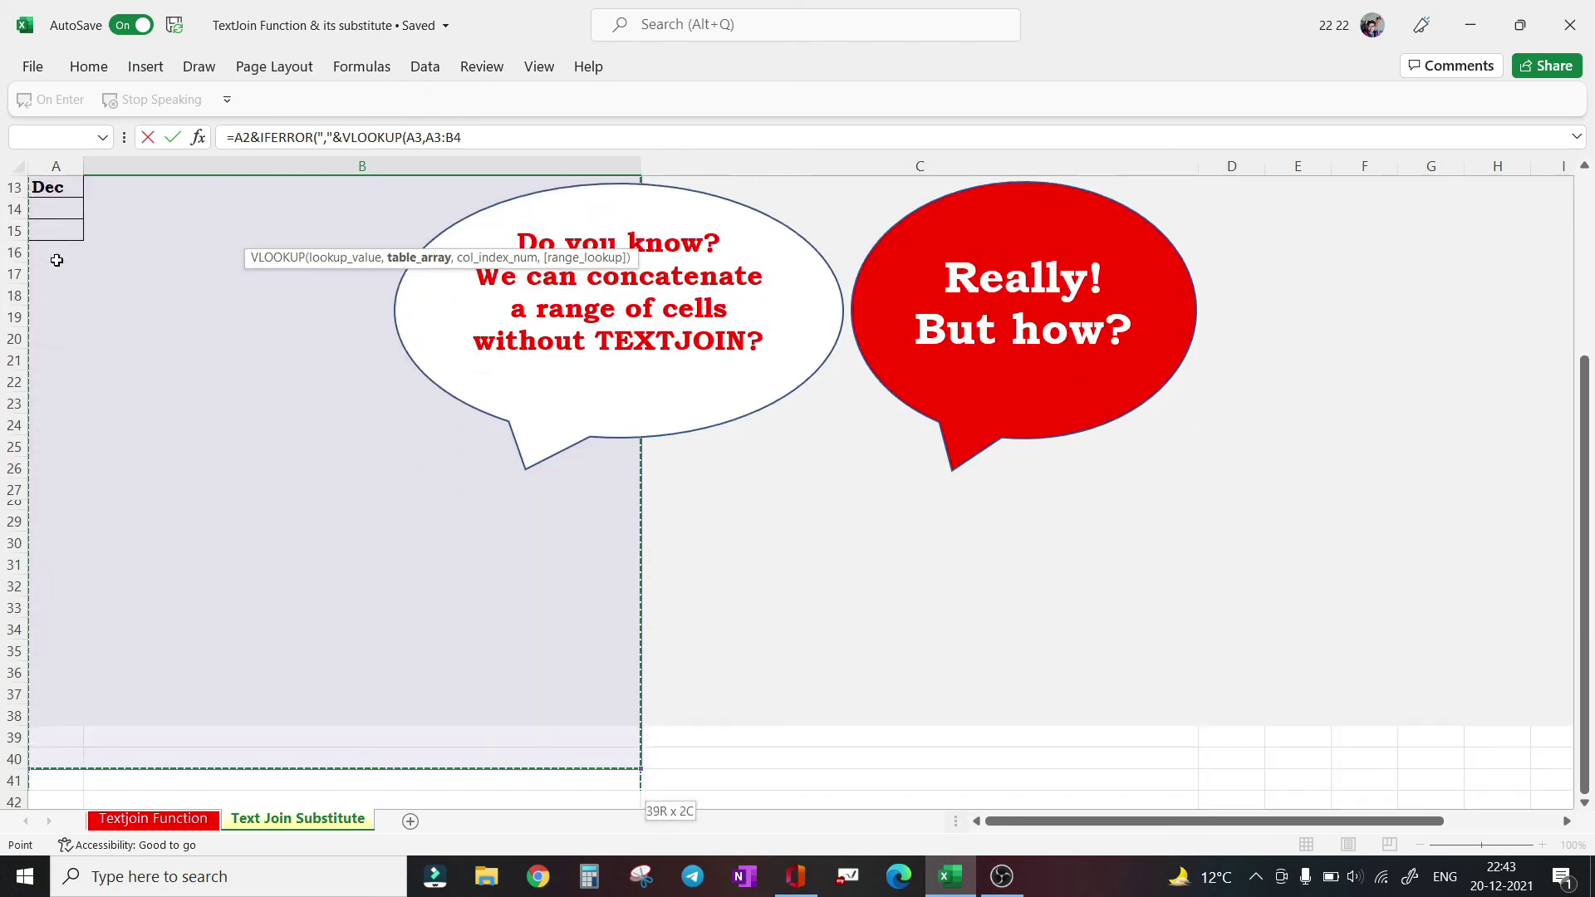
pyautogui.hotkey('shift', 'Down')
pyautogui.hotkey('shift', 'Down')
pyautogui.hotkey('shift', 'Down')
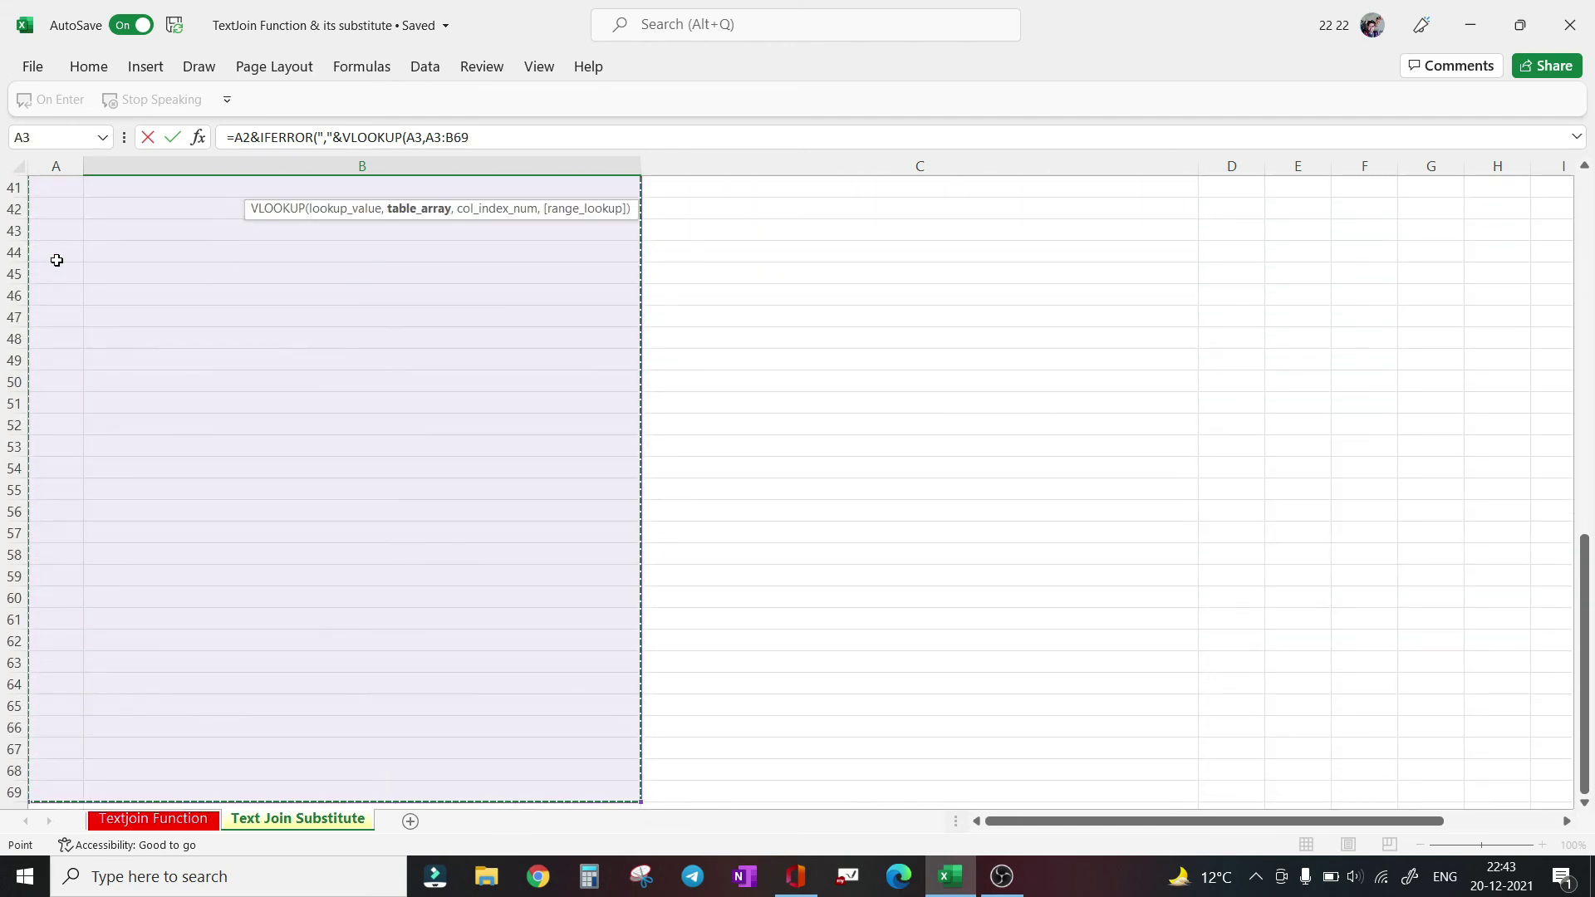
# Complete VLOOKUP with column 2 and FALSE, close IFERROR with "", and commit B2
pyautogui.scroll(20, 345, 259)
pyautogui.write(',')
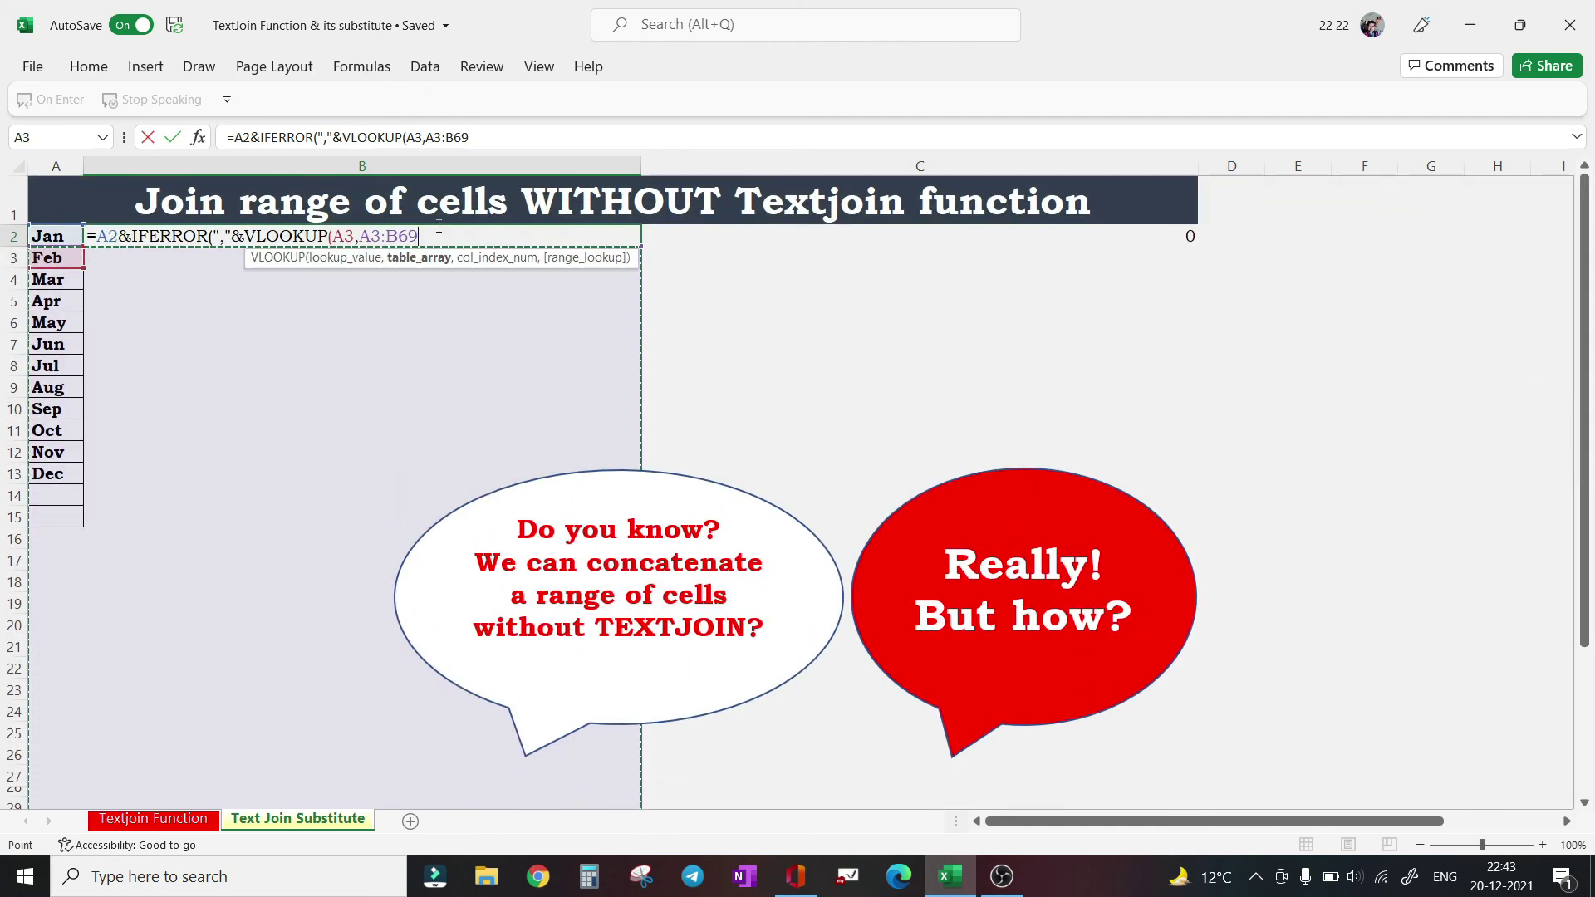
pyautogui.write('2')
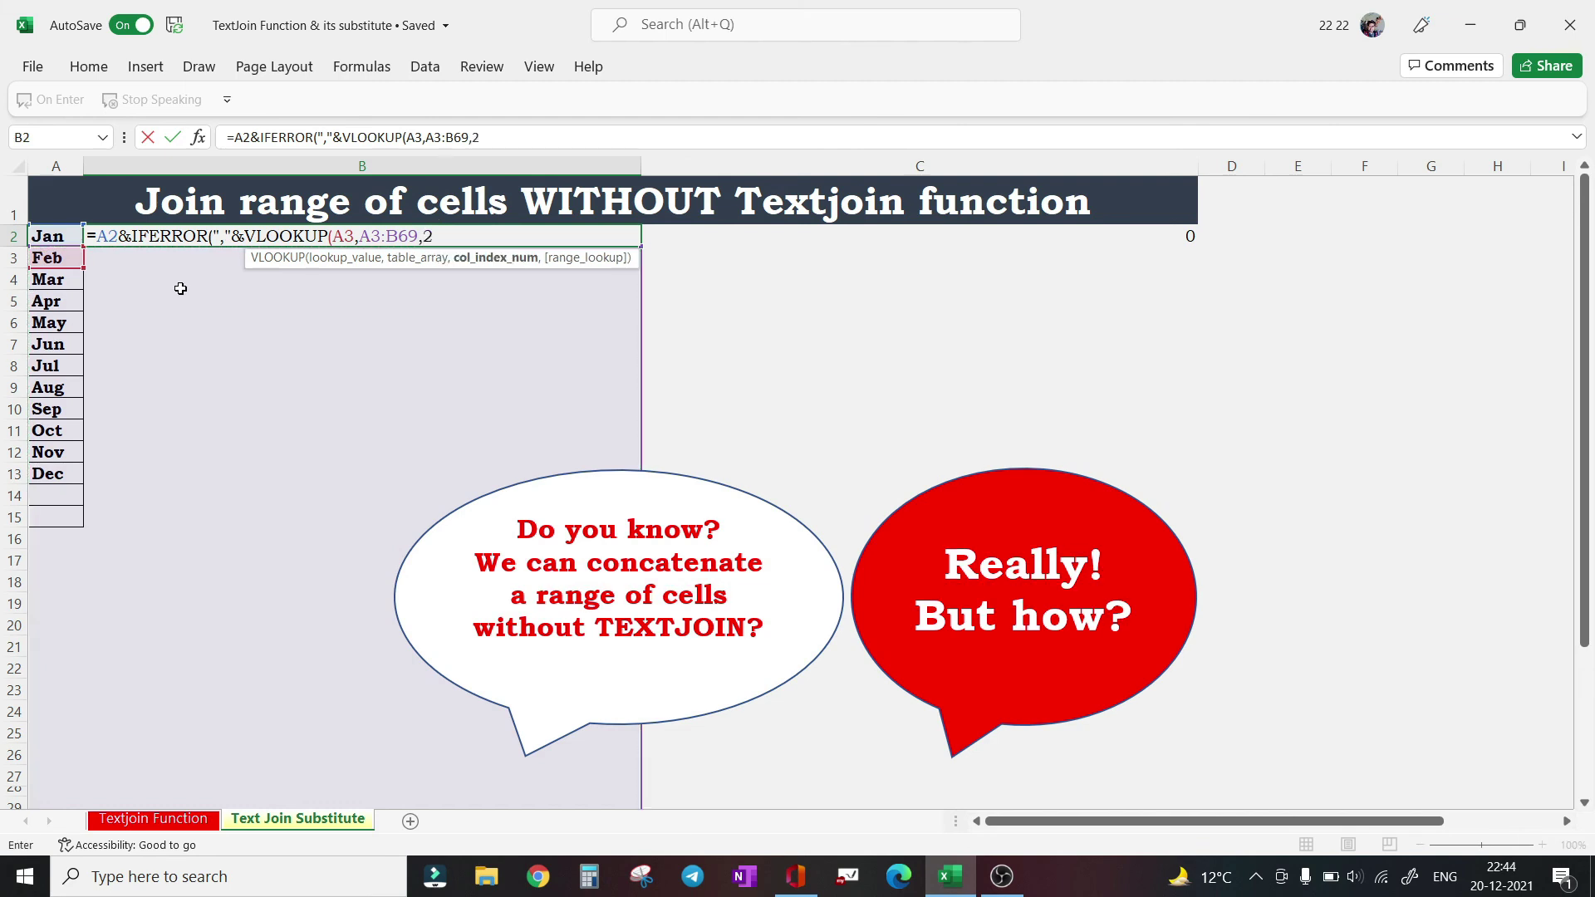
pyautogui.write(',')
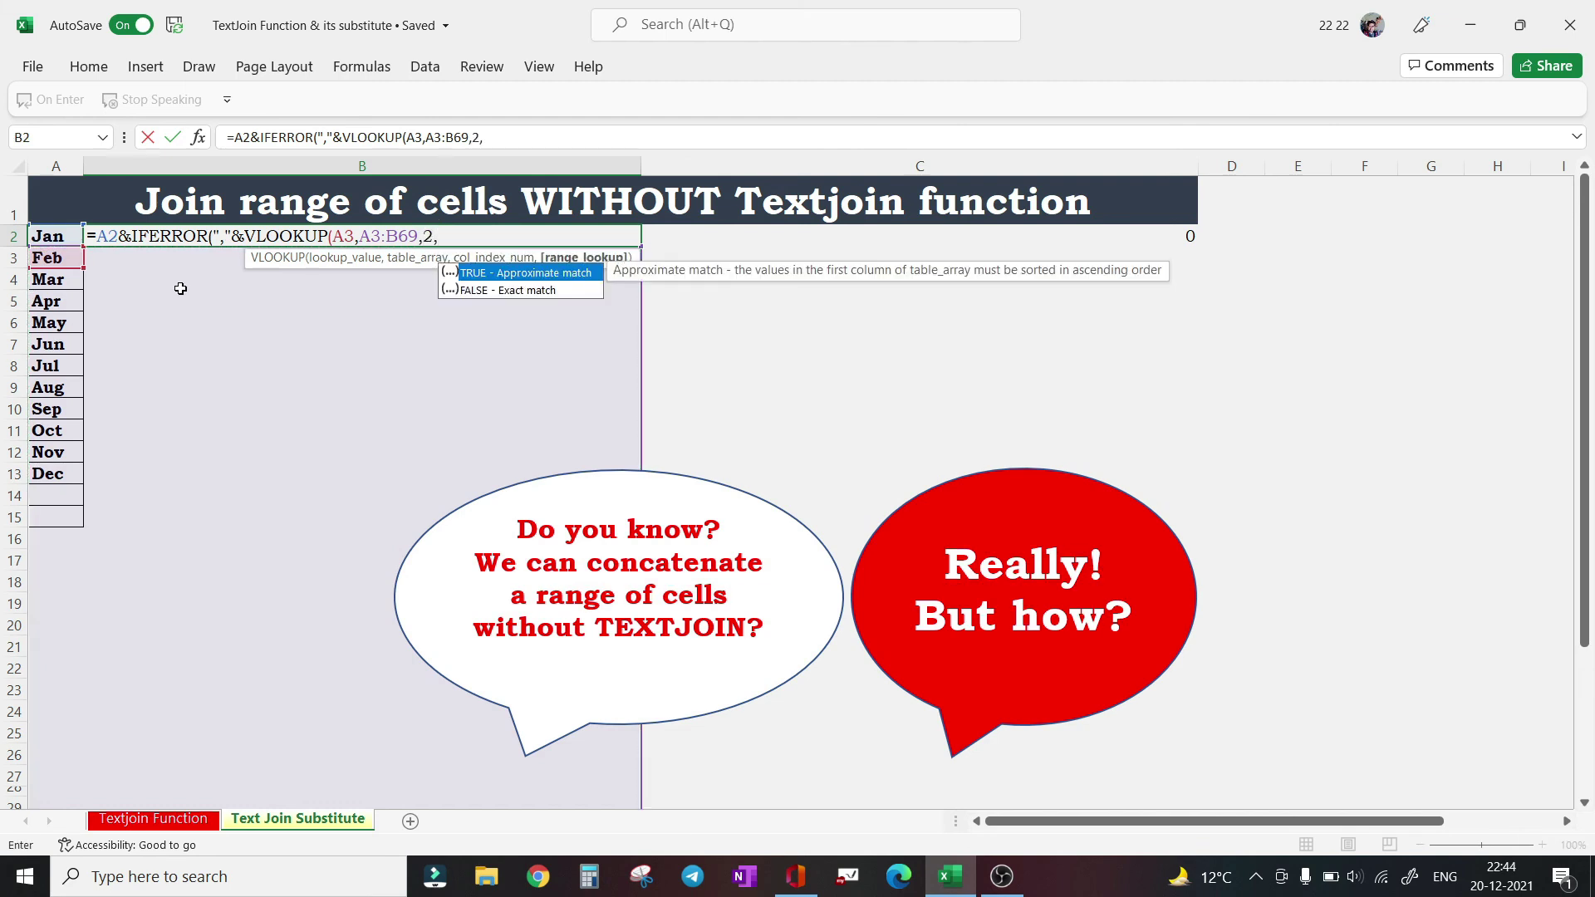
pyautogui.press('Down')
pyautogui.press('Tab')
pyautogui.write(')')
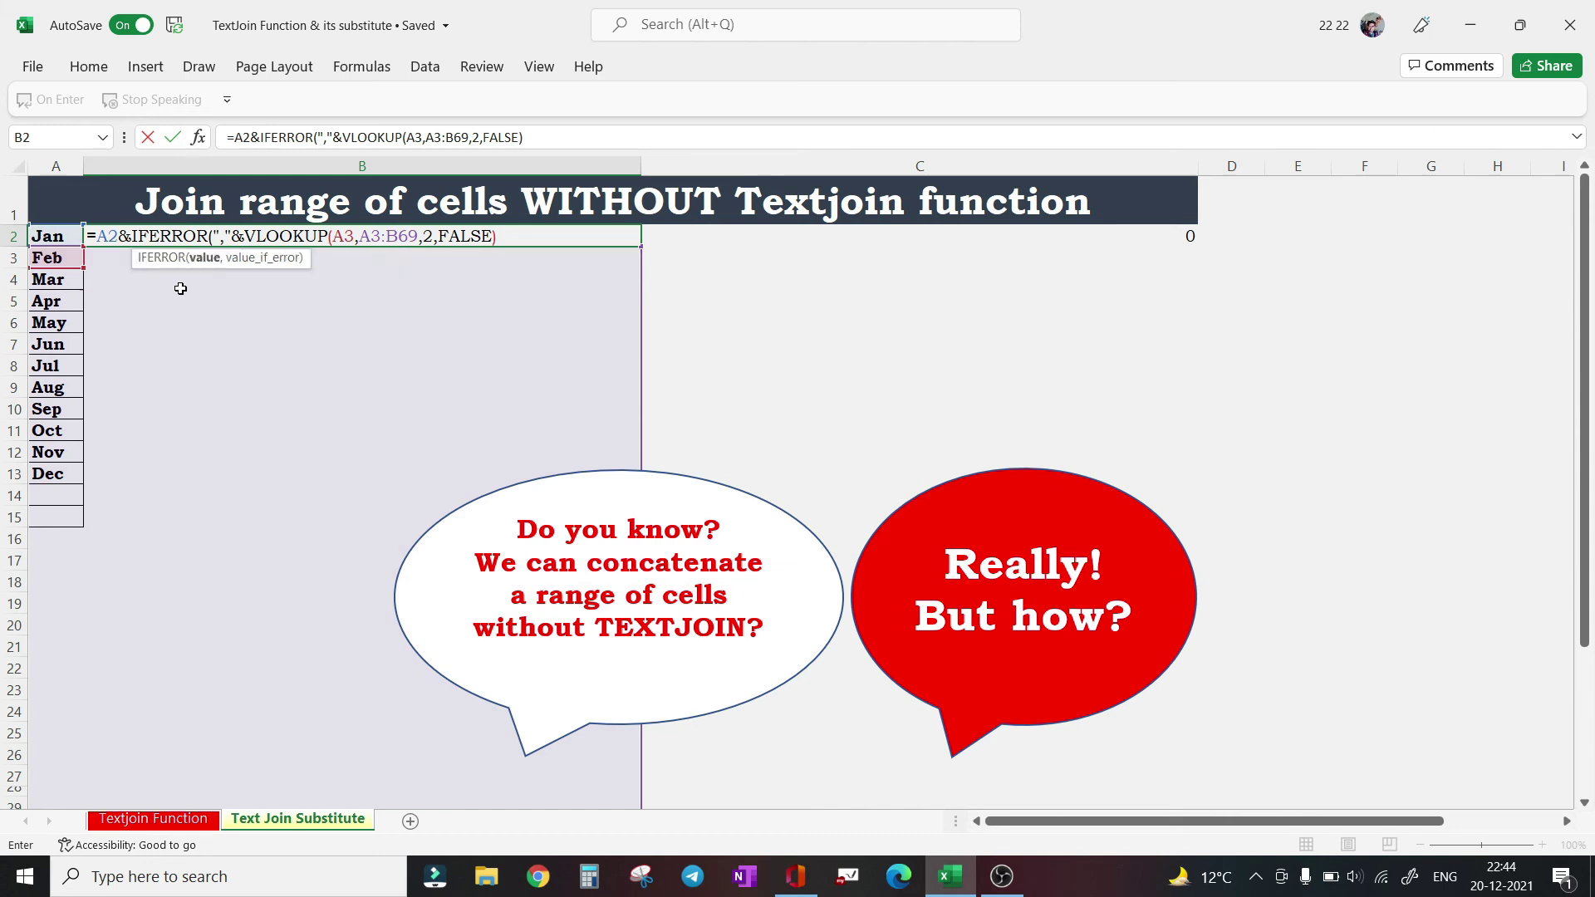
pyautogui.write(',"")')
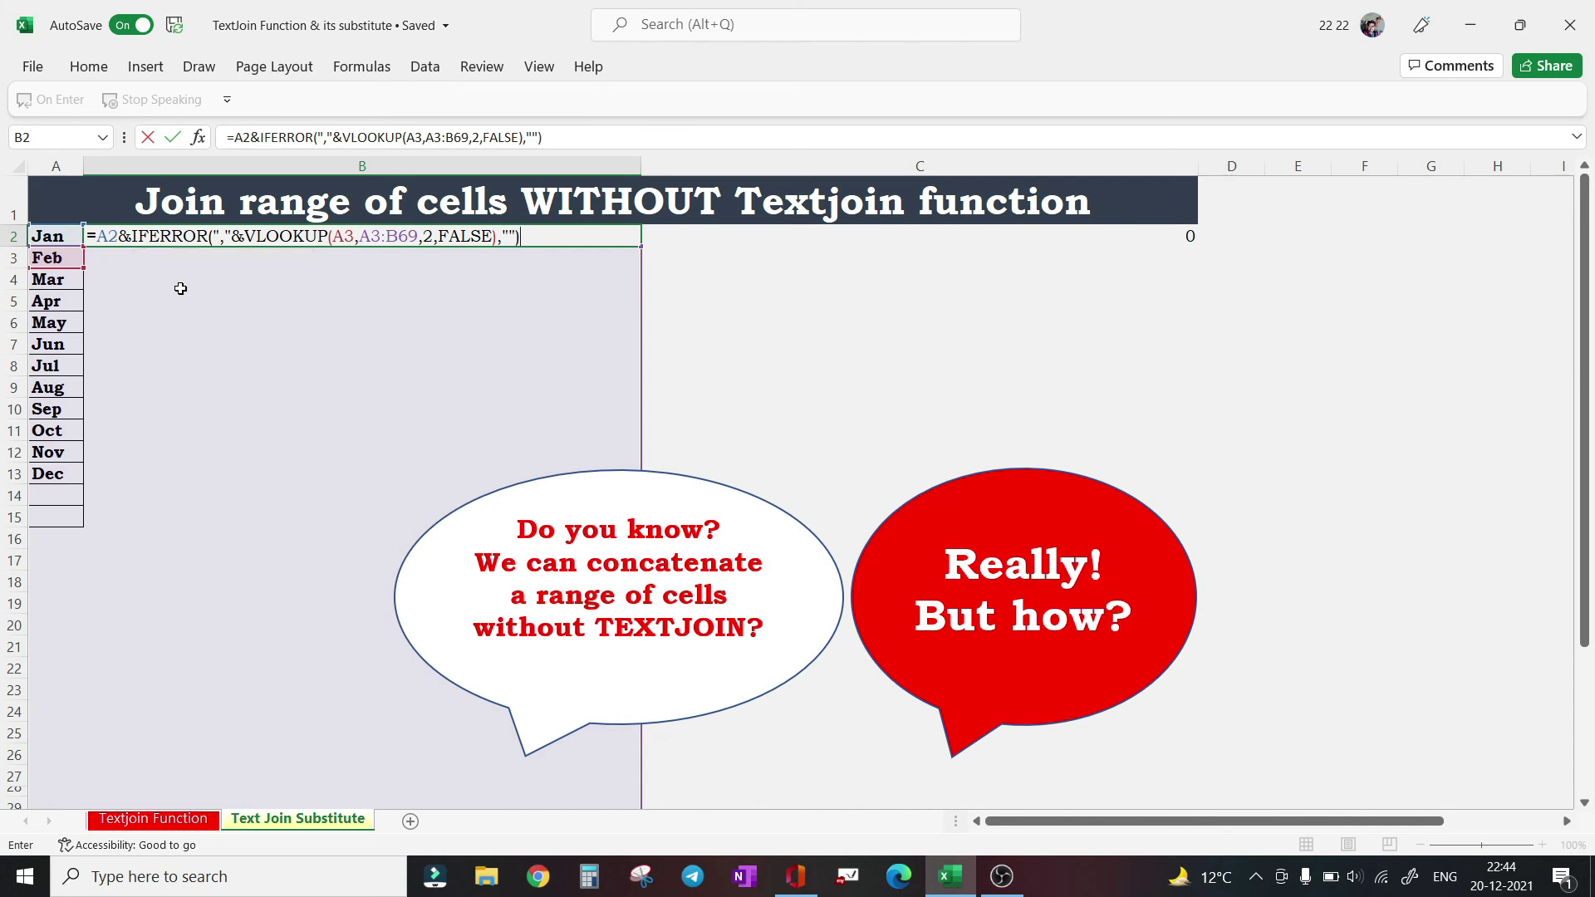
pyautogui.hotkey('ctrl', 'Return')
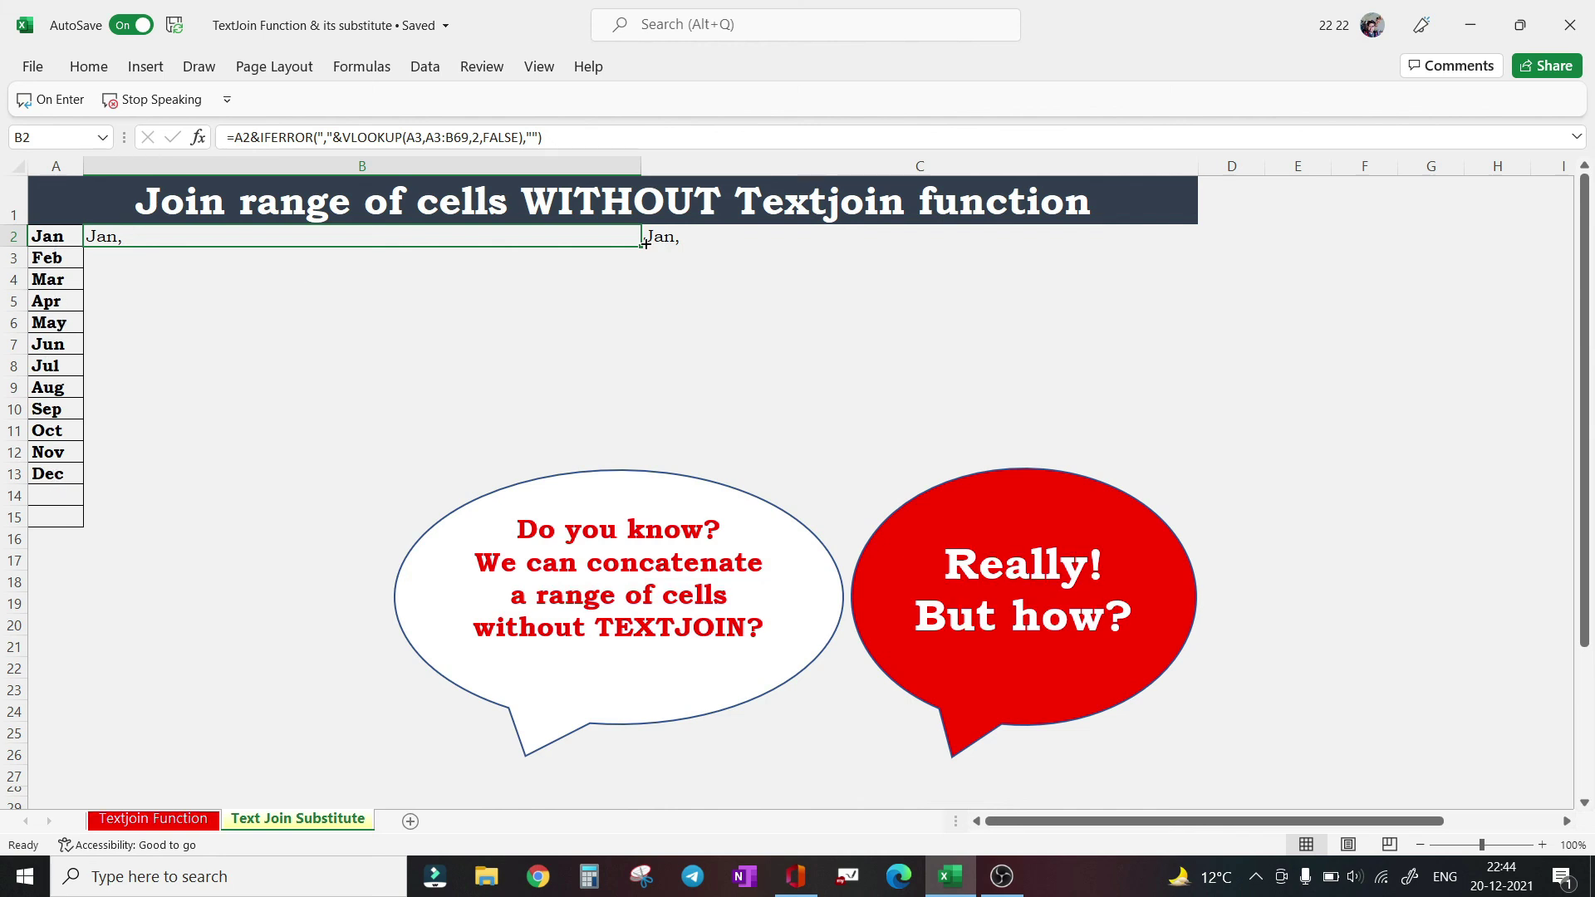
# Fill B2's joining formula down to B13 so C2 lists Jan through Dec
pyautogui.moveTo(641, 245); pyautogui.dragTo(641, 267)
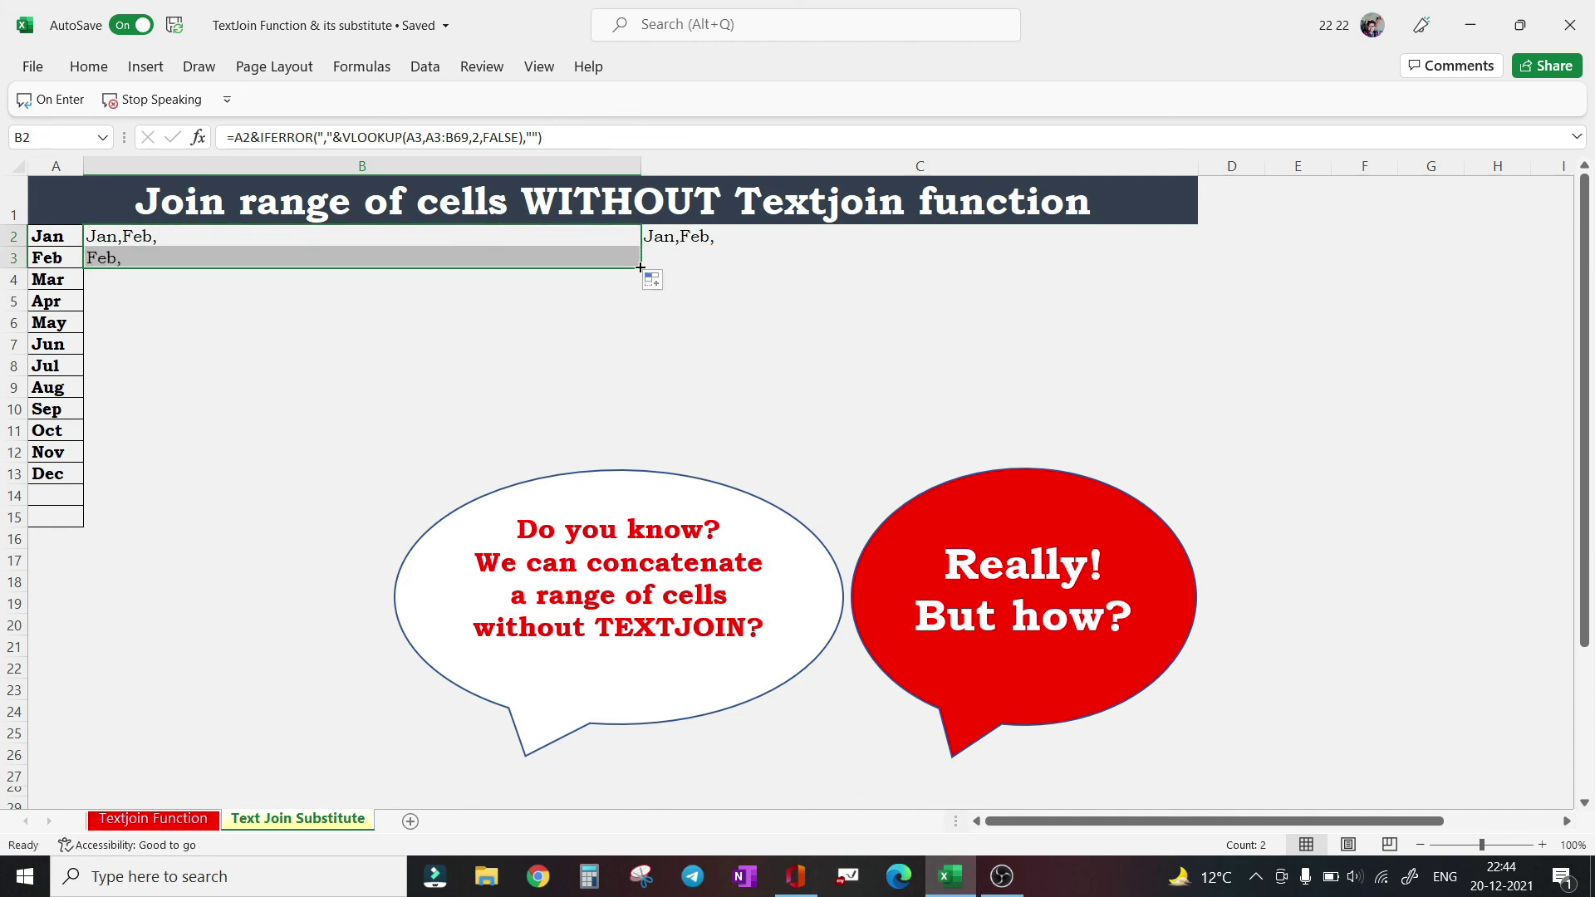
pyautogui.click(146, 239)
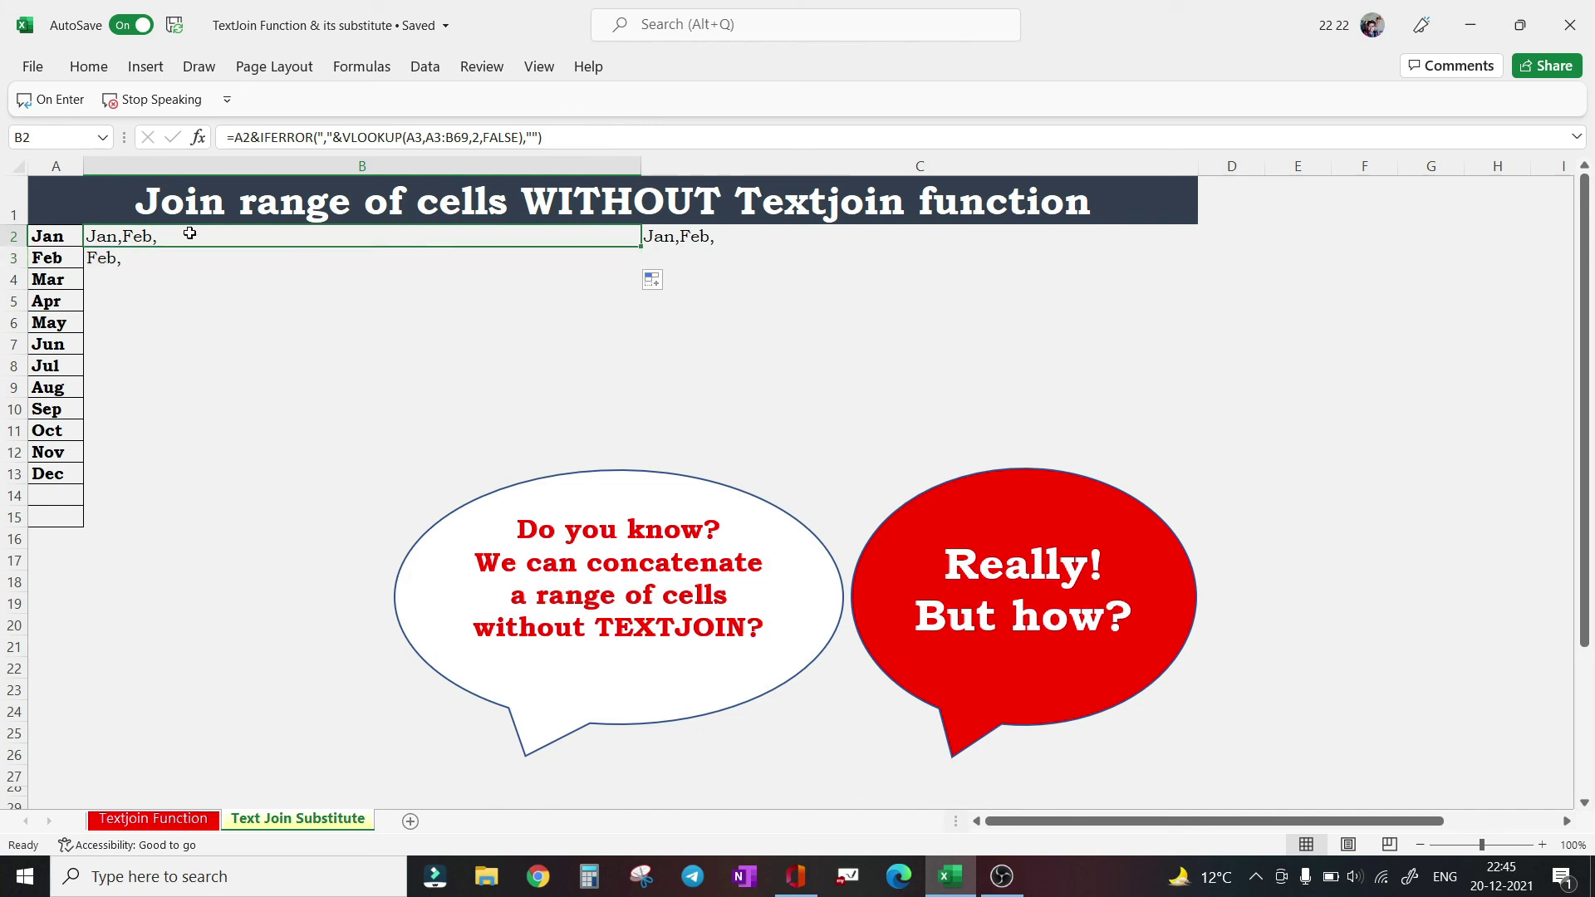
pyautogui.click(600, 254)
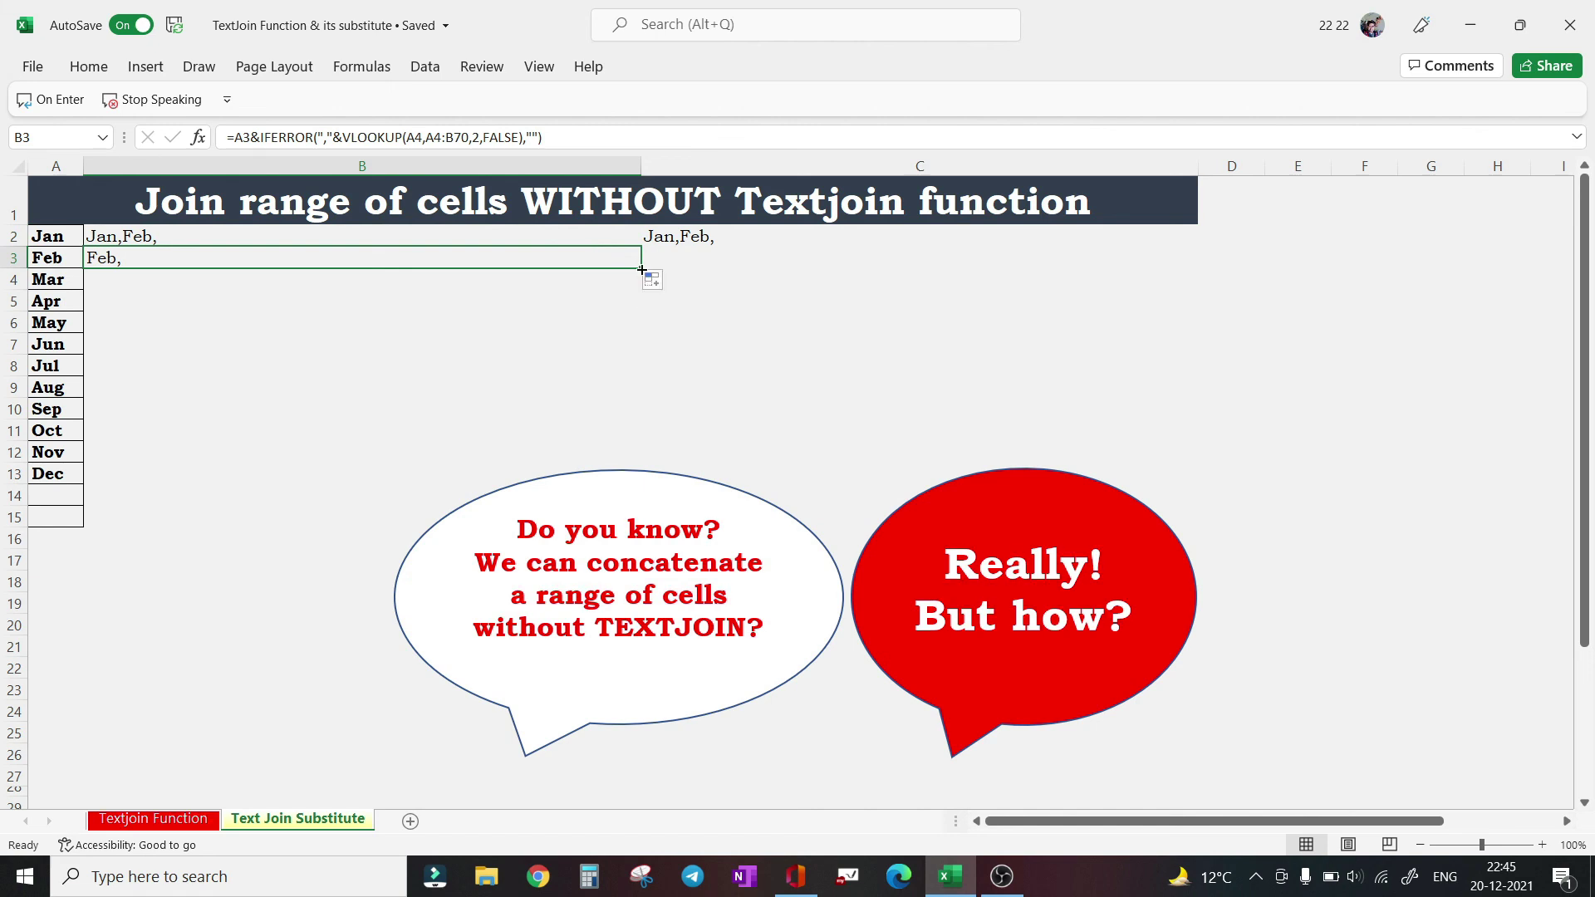
pyautogui.moveTo(641, 268); pyautogui.dragTo(711, 893)
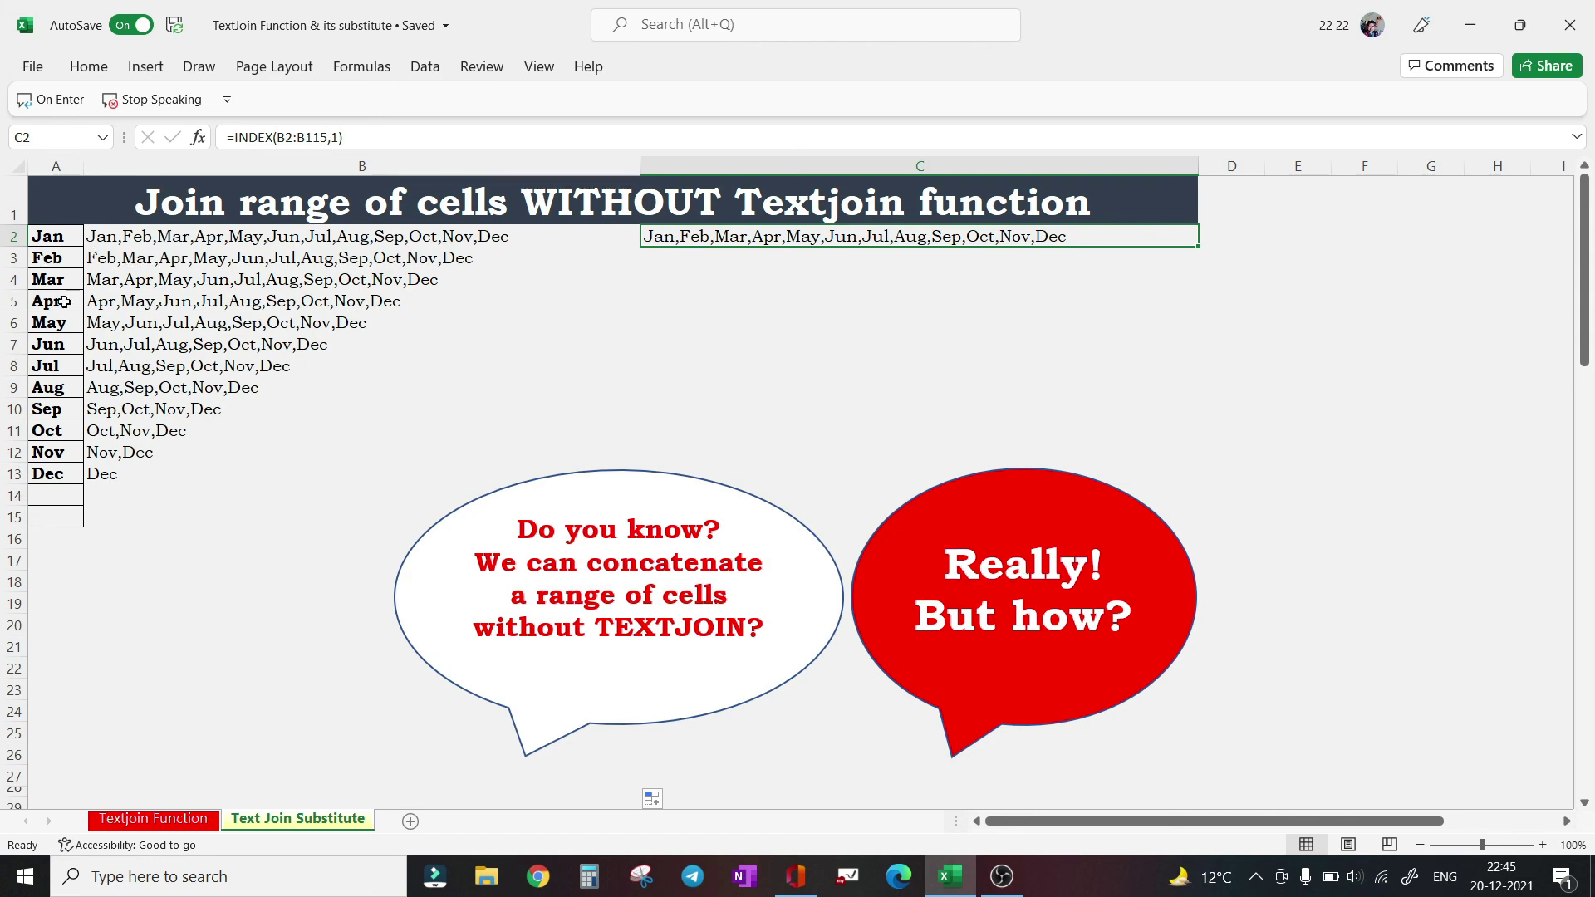
# Enter Mon in A14 and Tue in A15 to extend the list
pyautogui.click(42, 496)
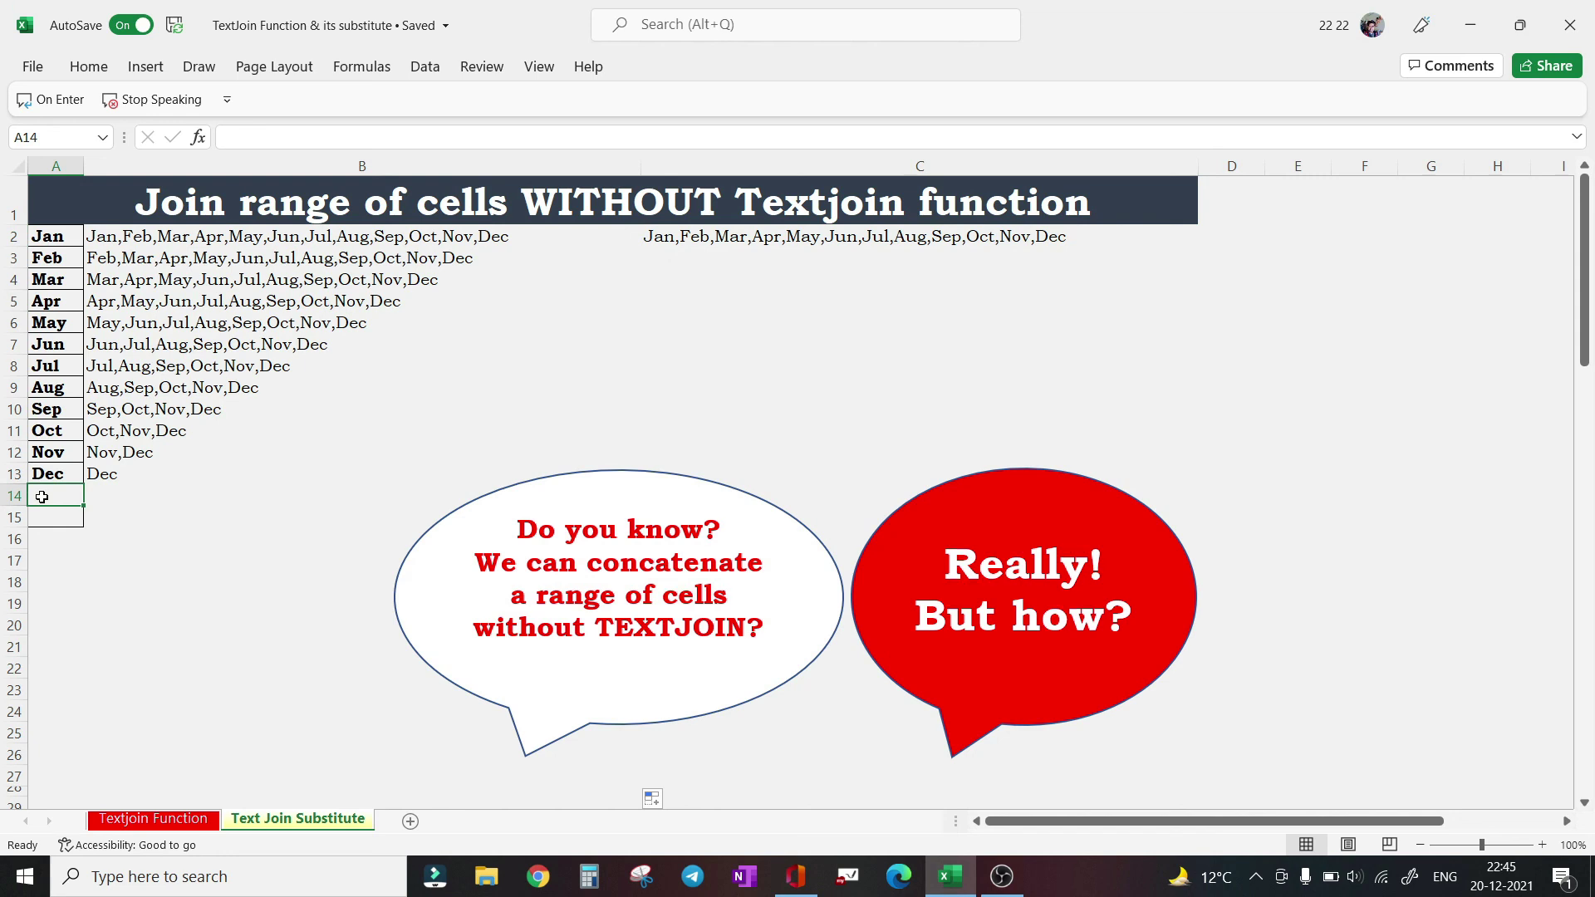
pyautogui.write('Mon')
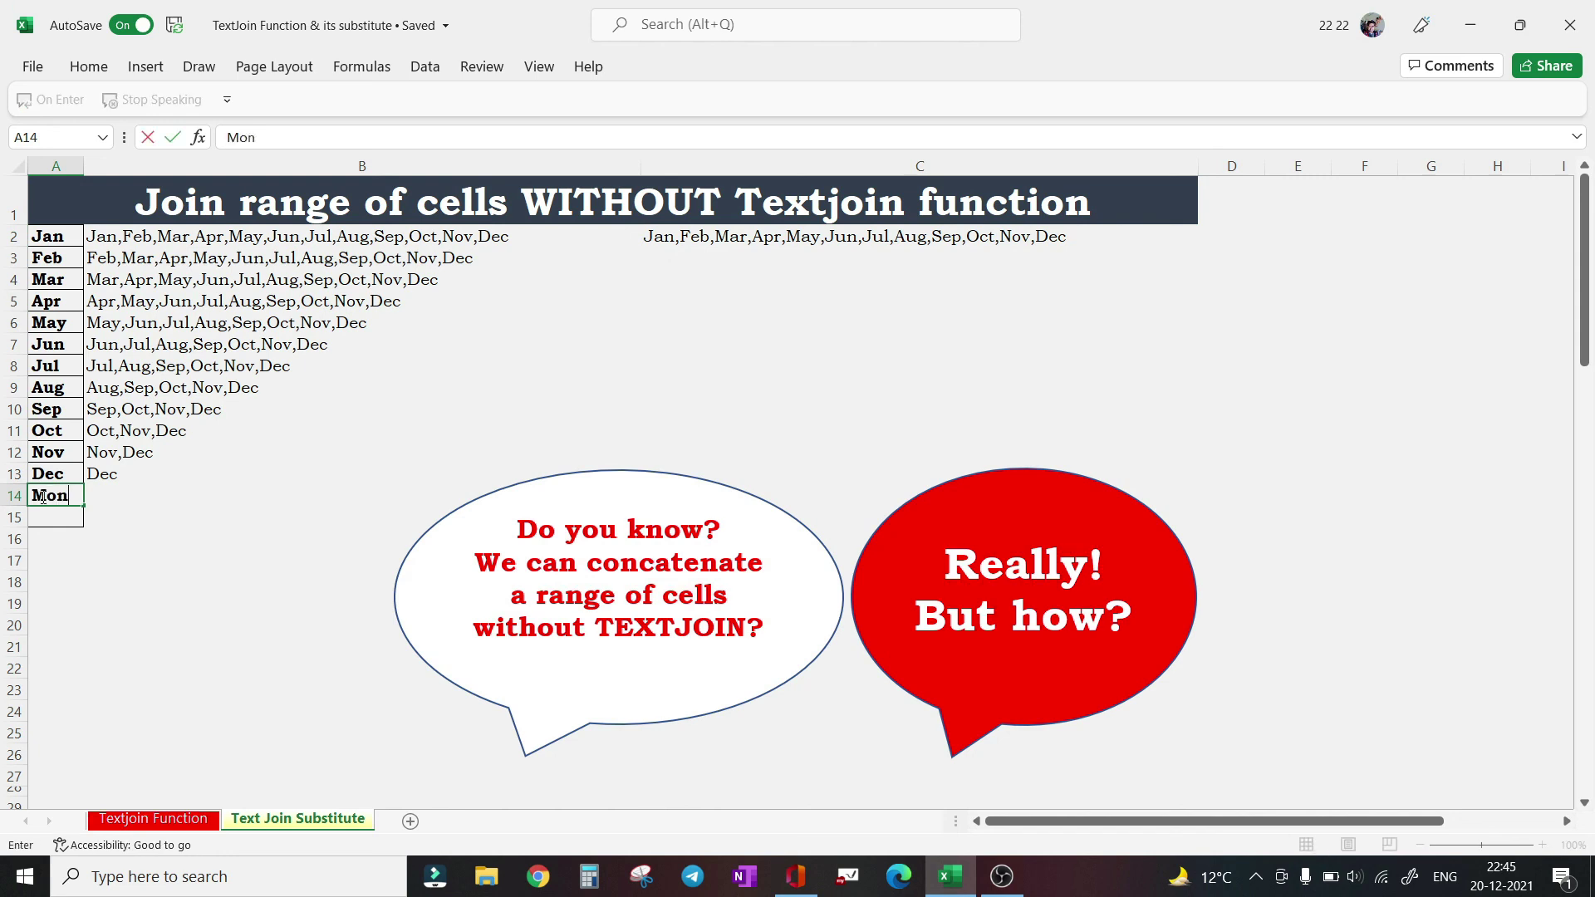
pyautogui.press('Return')
pyautogui.write('Tue')
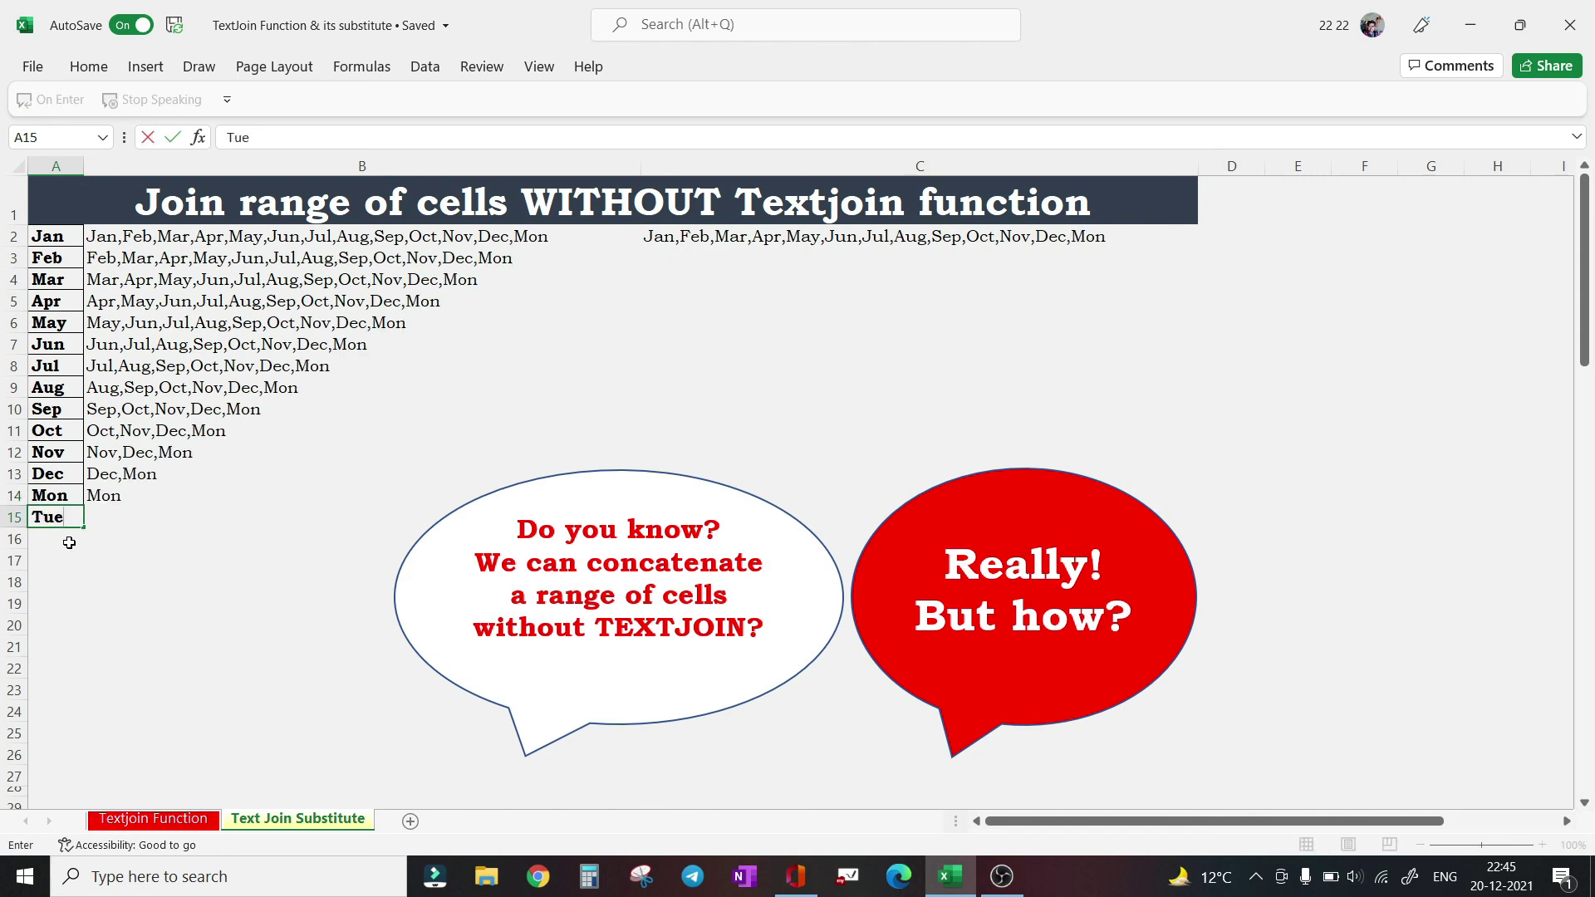
pyautogui.press('Return')
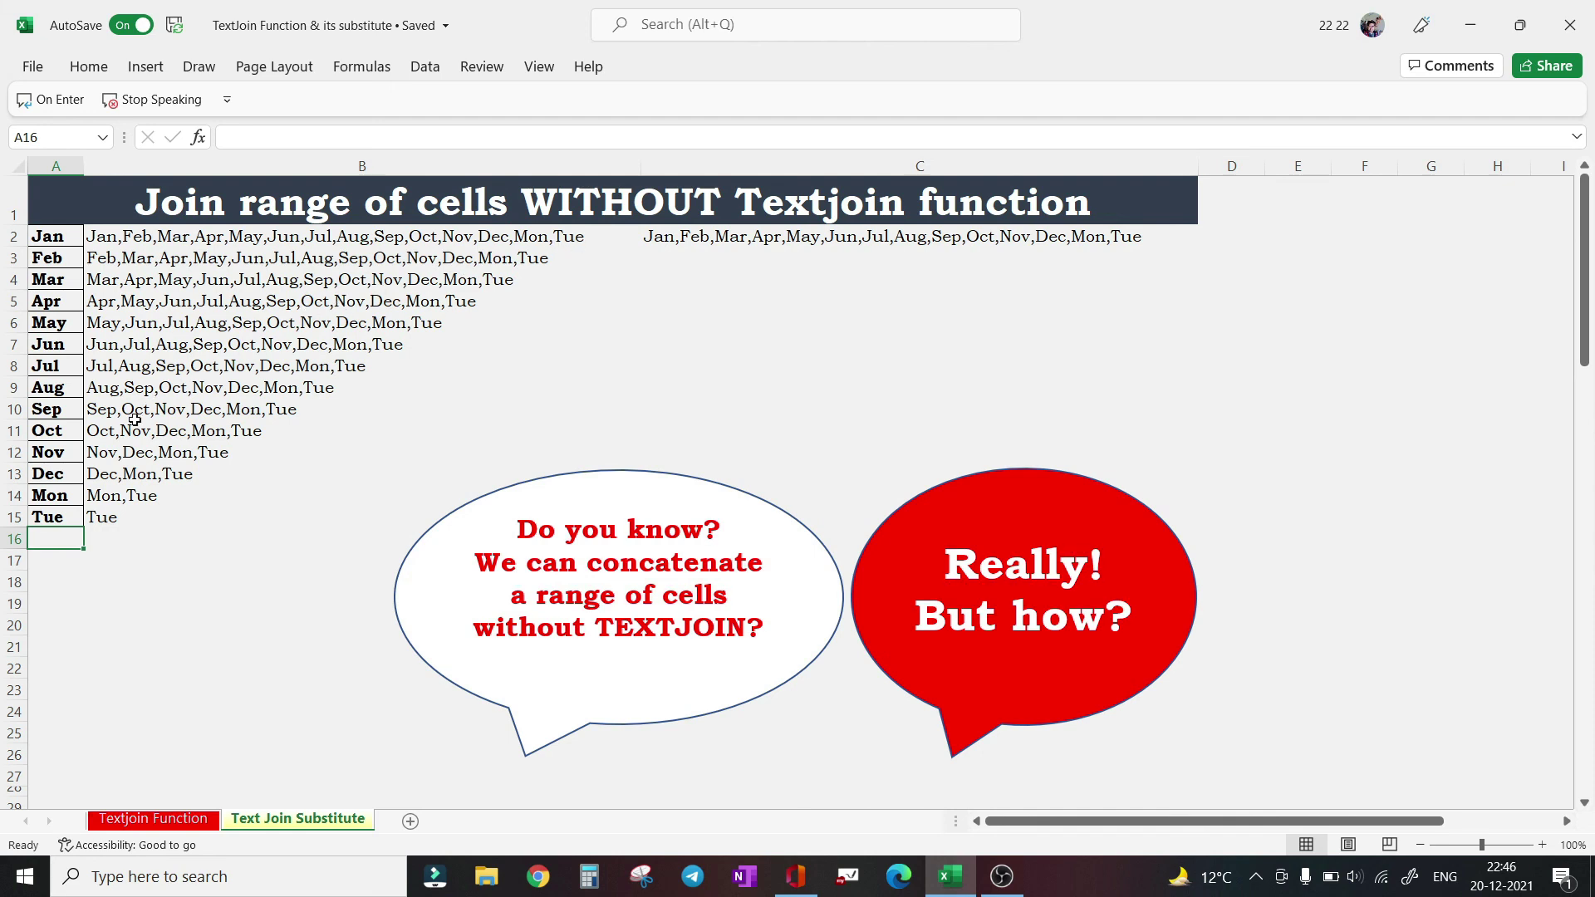